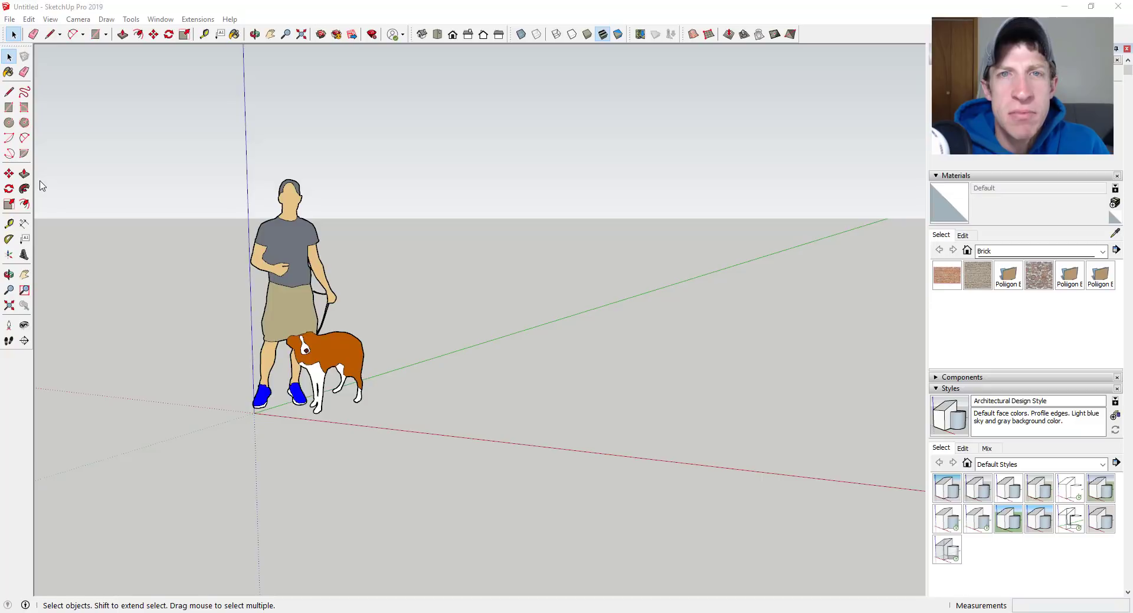
Erase the default scale figure with the dog from the model.
{"action": "left_click", "coordinate": [594, 401]}
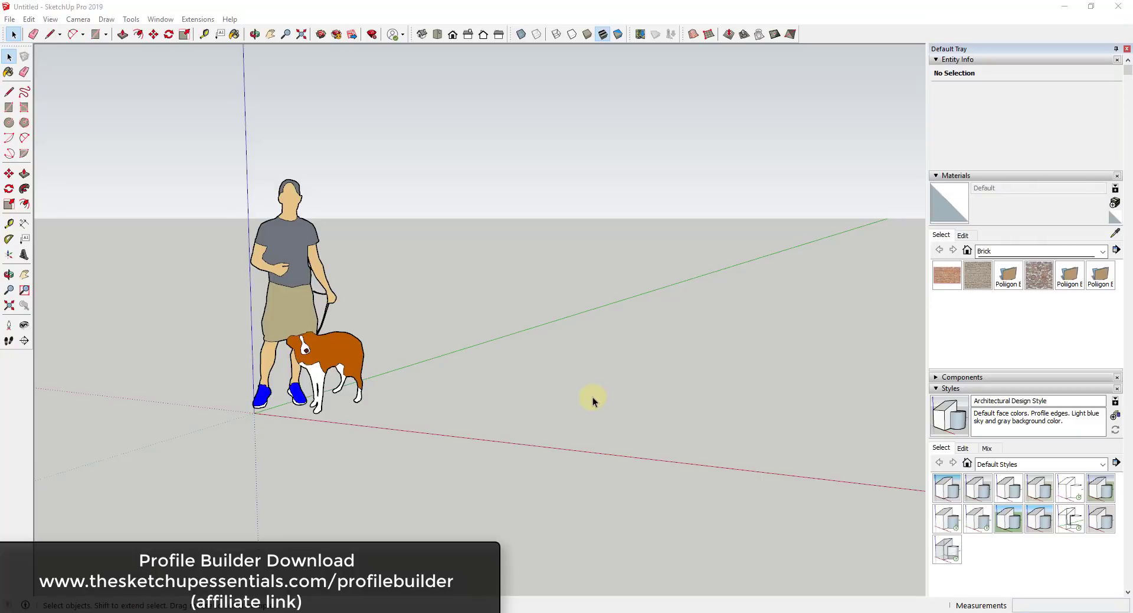
{"action": "scroll", "coordinate": [575, 393], "scroll_direction": "down", "scroll_amount": 3}
{"action": "middle_click_drag", "start_coordinate": [566, 394], "coordinate": [569, 390]}
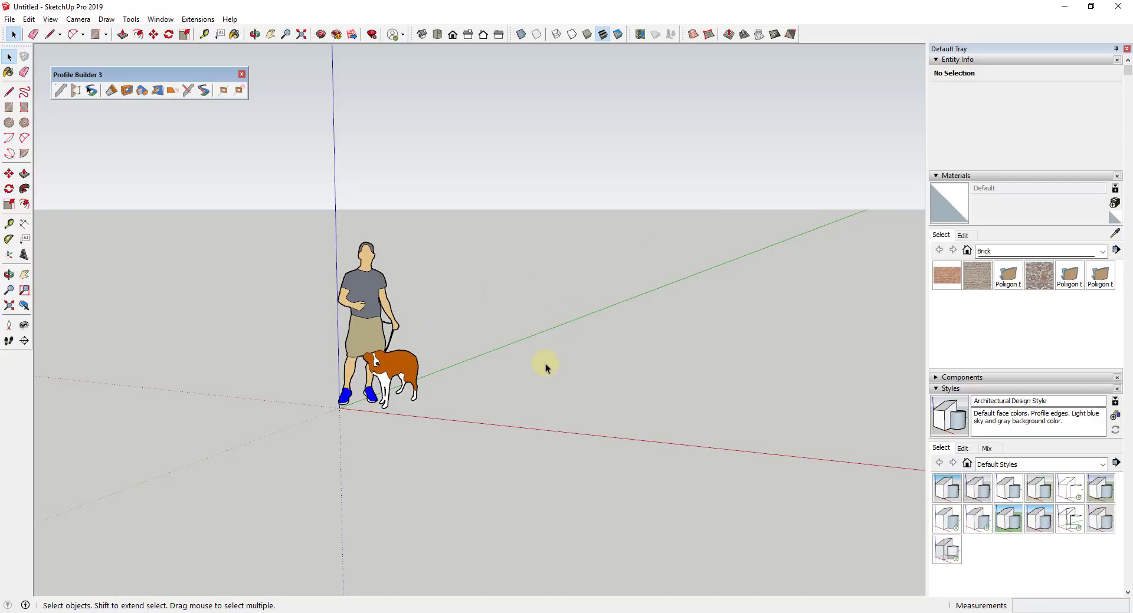
{"action": "scroll", "coordinate": [519, 362], "scroll_direction": "down", "scroll_amount": 1}
{"action": "scroll", "coordinate": [469, 356], "scroll_direction": "up", "scroll_amount": 1}
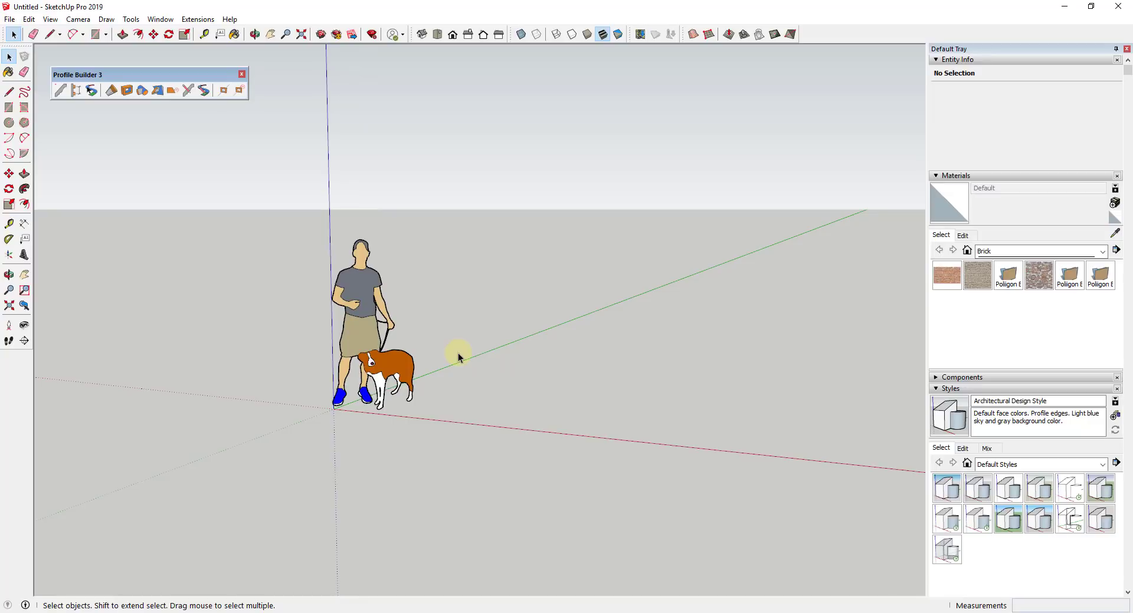
{"action": "key", "text": "e"}
{"action": "left_click_drag", "start_coordinate": [443, 324], "coordinate": [263, 245]}
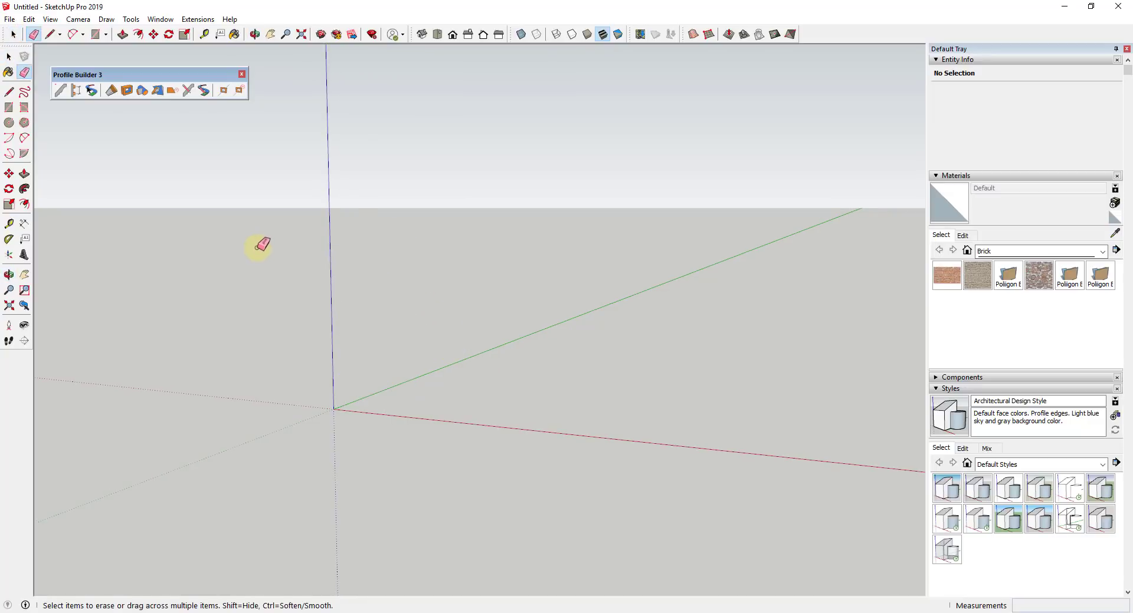
{"action": "key", "text": "space"}
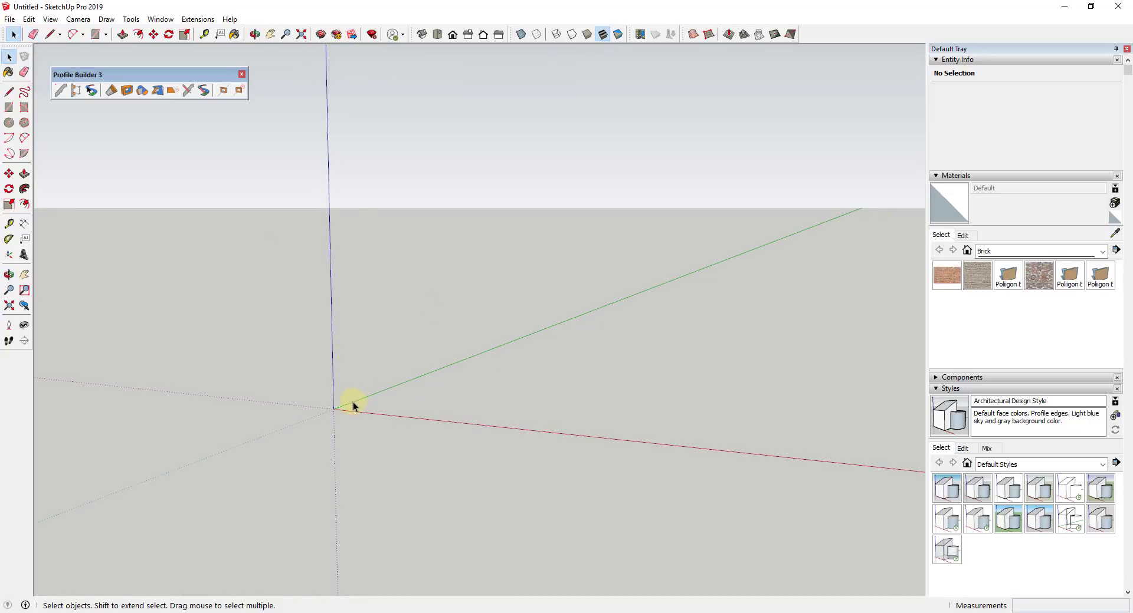
Draw a vertical 6 x 6 inch square from the origin, standing on the red axis.
{"action": "middle_click_drag", "start_coordinate": [345, 402], "coordinate": [344, 404]}
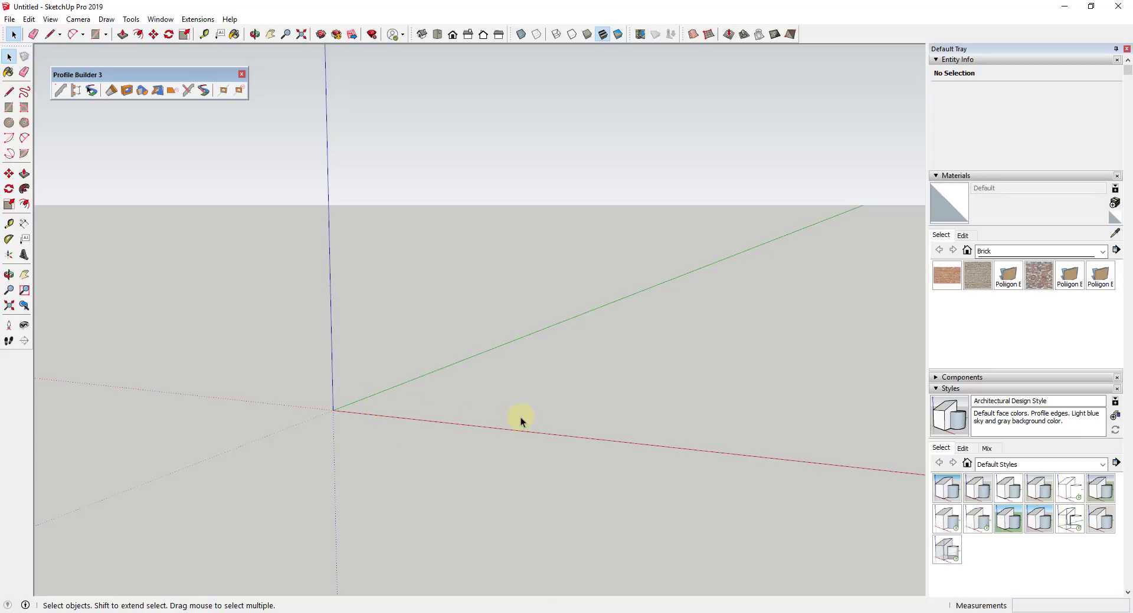
{"action": "middle_click_drag", "start_coordinate": [380, 409], "coordinate": [503, 378]}
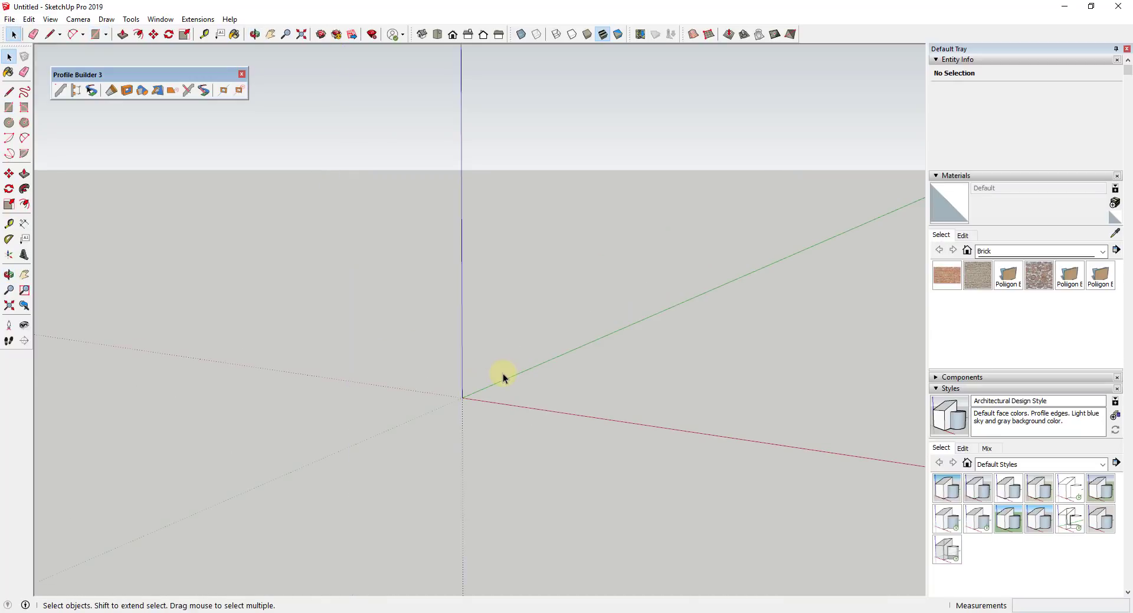
{"action": "key", "text": "r"}
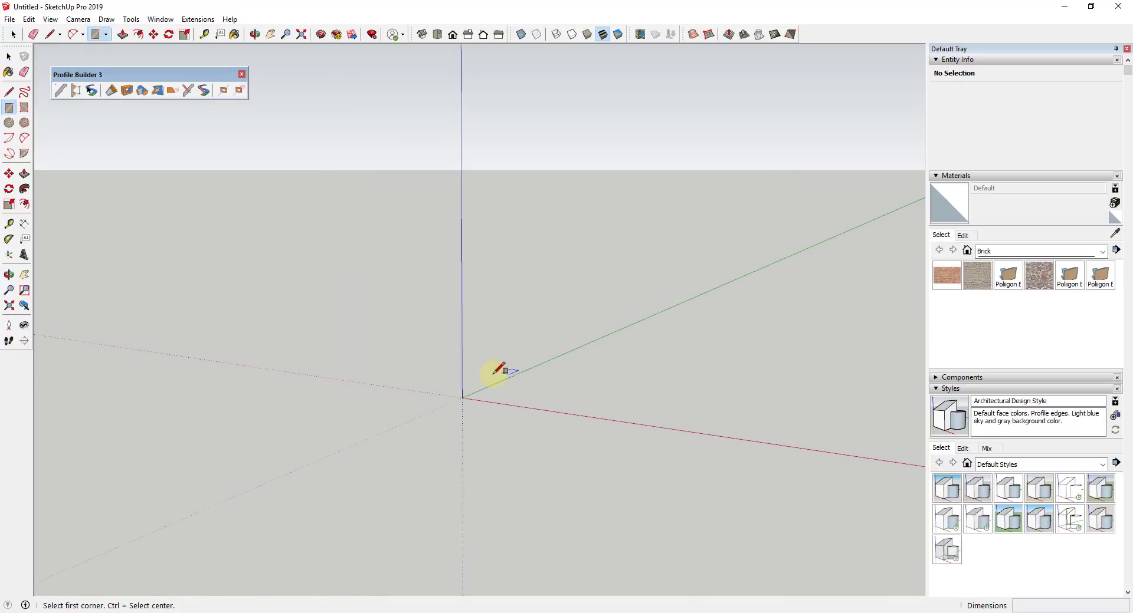
{"action": "left_click", "coordinate": [462, 397]}
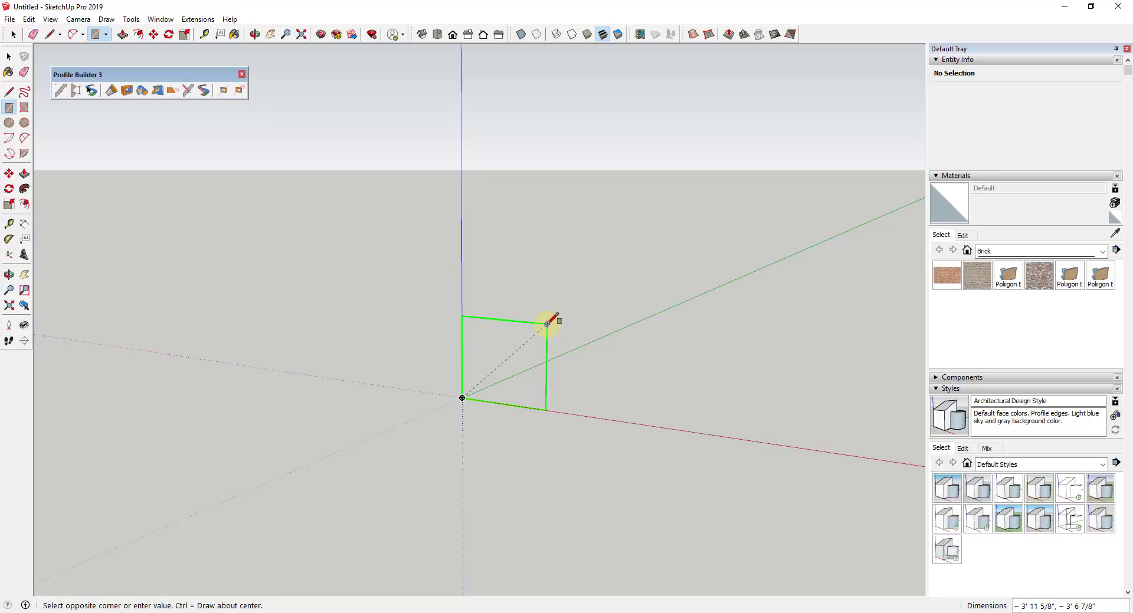
{"action": "type", "text": "6,6"}
{"action": "key", "text": "Return"}
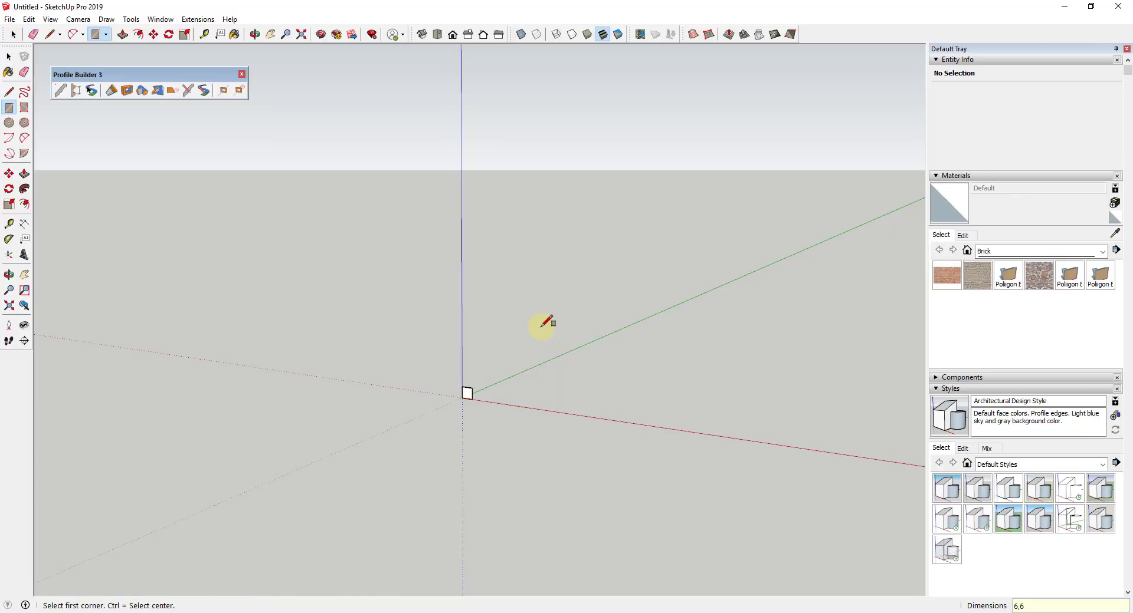
{"action": "key", "text": "space"}
Draw a vertical centre line between the midpoints of the square's bottom and top edges.
{"action": "scroll", "coordinate": [463, 395], "scroll_direction": "up", "scroll_amount": 5}
{"action": "scroll", "coordinate": [468, 388], "scroll_direction": "up", "scroll_amount": 3}
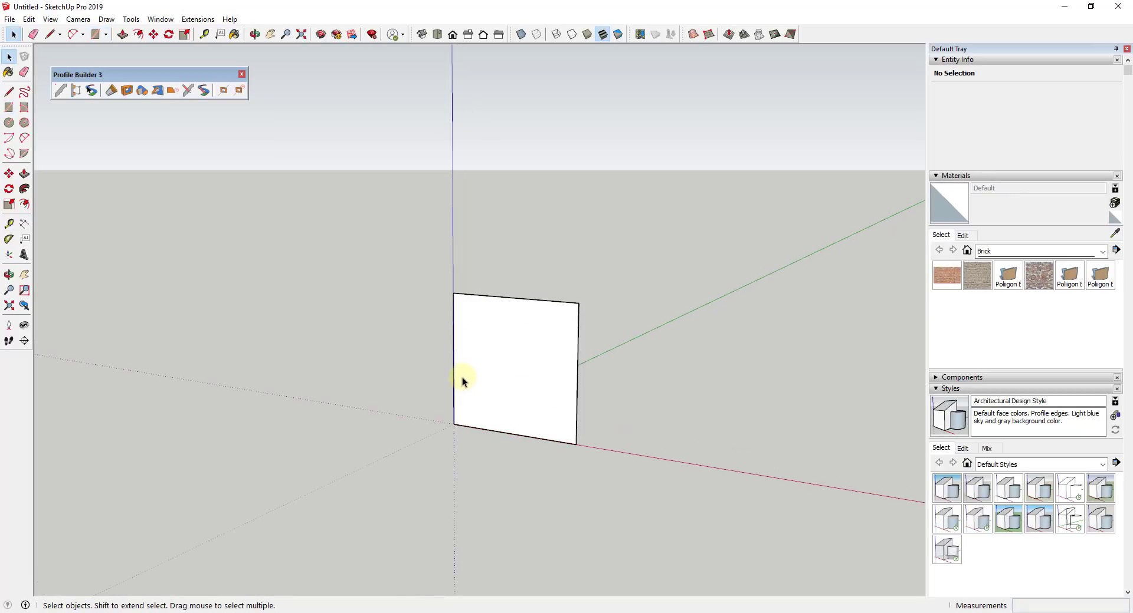
{"action": "middle_click_drag", "start_coordinate": [461, 373], "coordinate": [665, 319]}
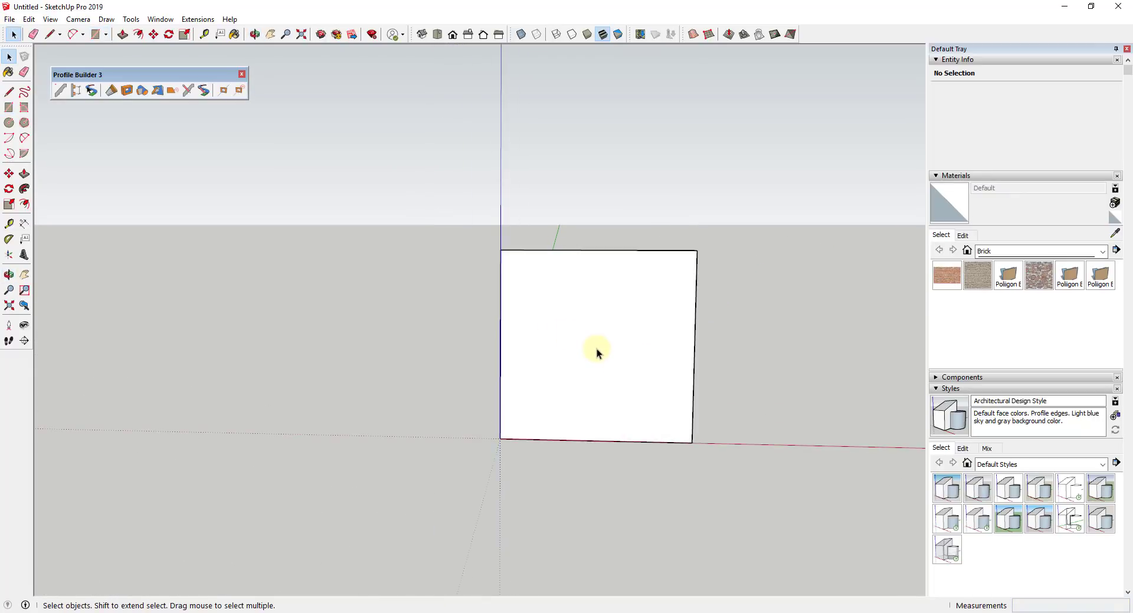
{"action": "key", "text": "l"}
{"action": "left_click", "coordinate": [595, 441]}
{"action": "left_click", "coordinate": [597, 251]}
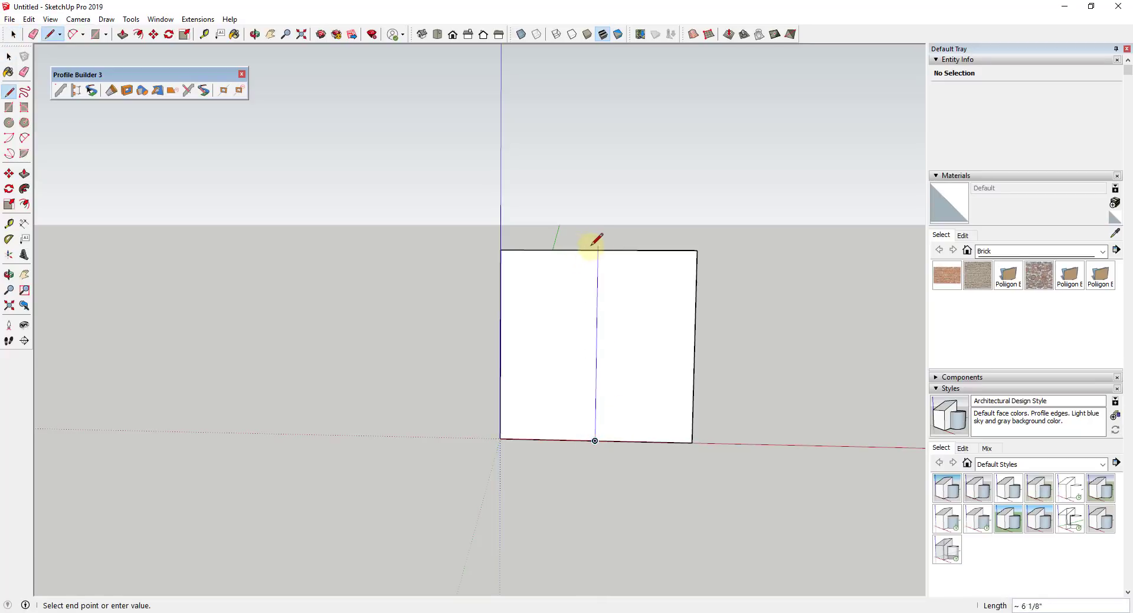
{"action": "key", "text": "space"}
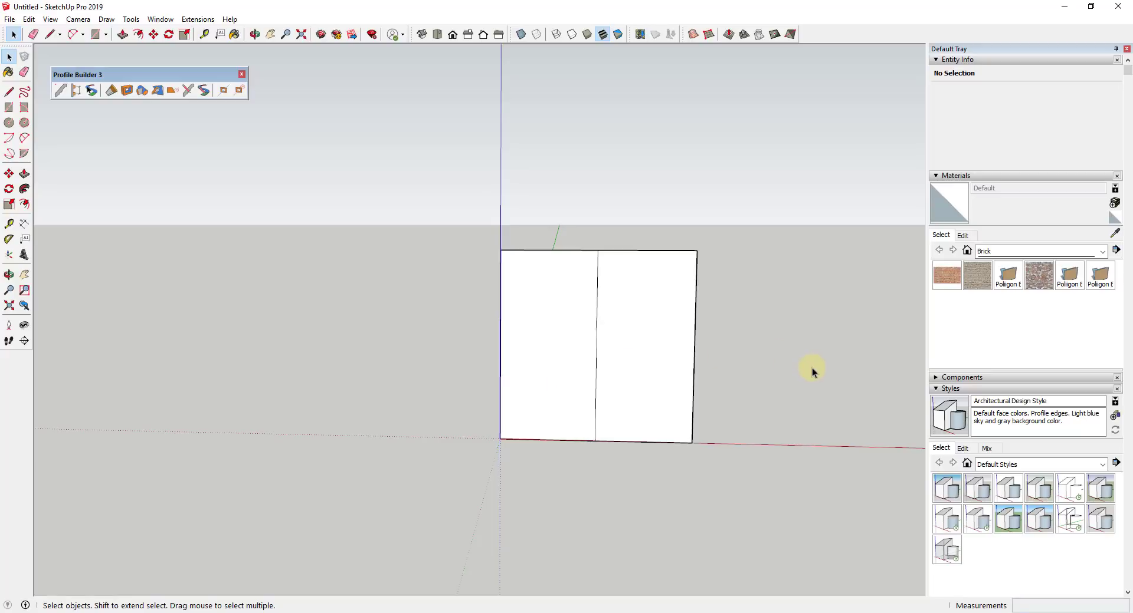
Outline a half head 1.5 inches wide and 1.75 inches deep left of the centre line, plus a 4 1/4 inch web line to the bottom edge.
{"action": "key", "text": "l"}
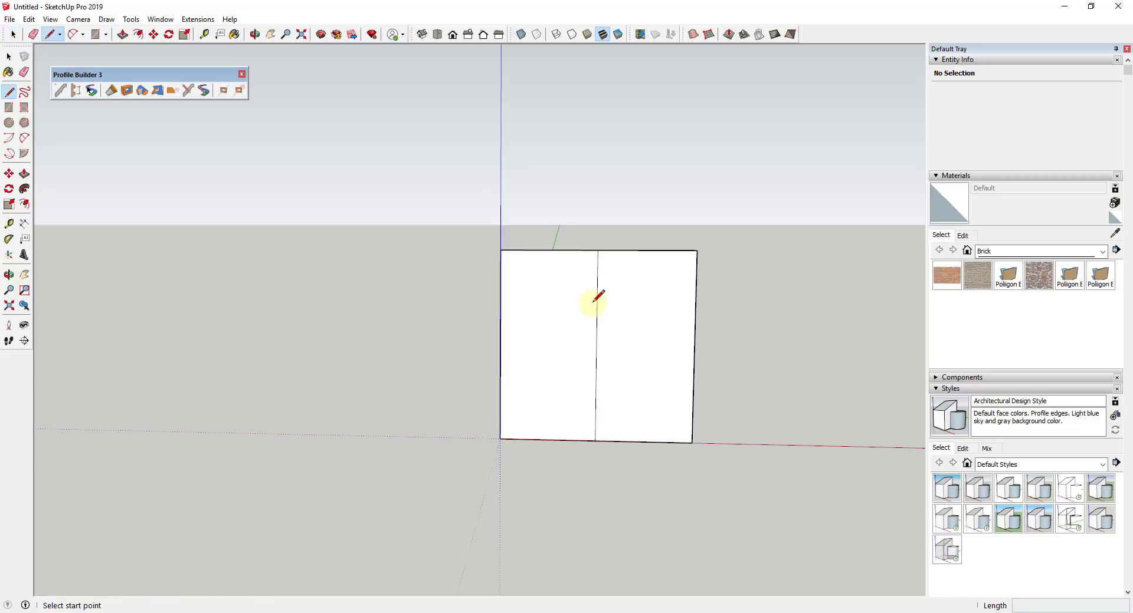
{"action": "left_click", "coordinate": [597, 250]}
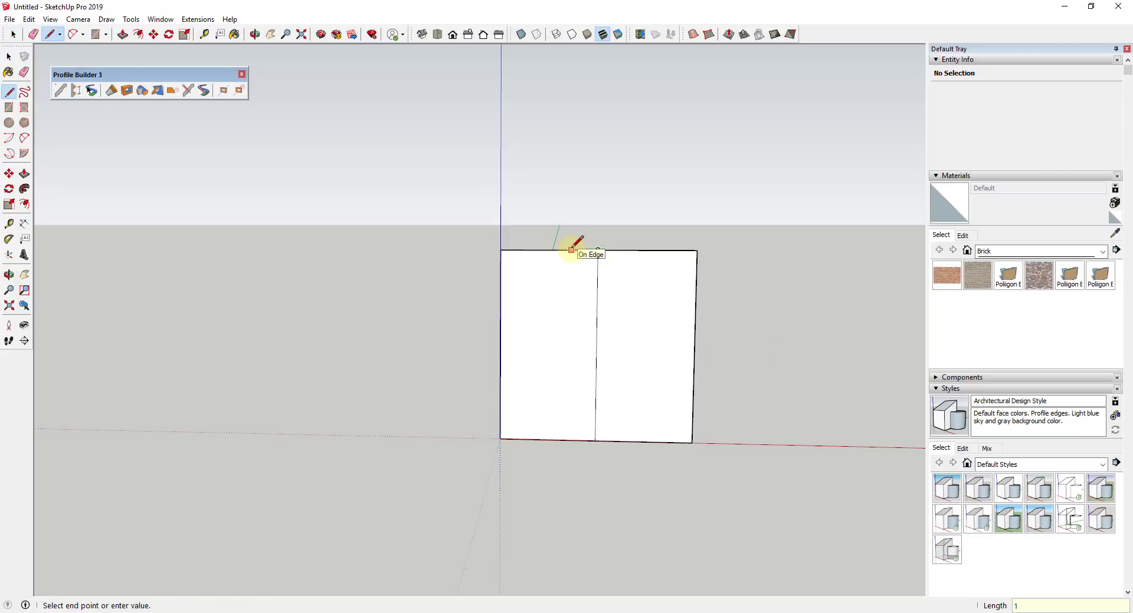
{"action": "type", "text": "1.5"}
{"action": "key", "text": "Return"}
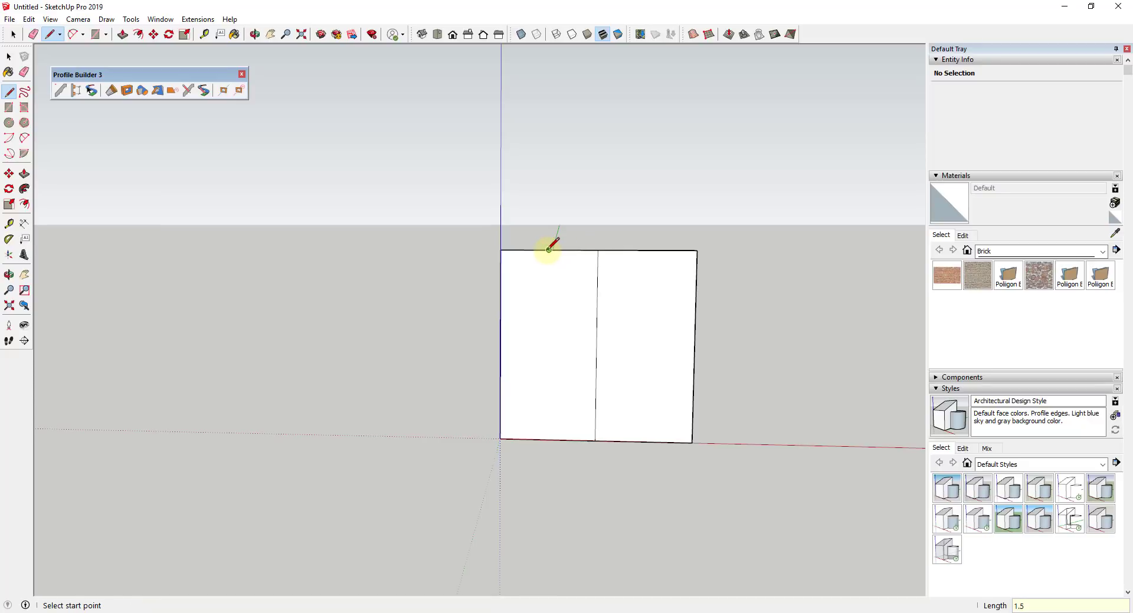
{"action": "left_click", "coordinate": [549, 250]}
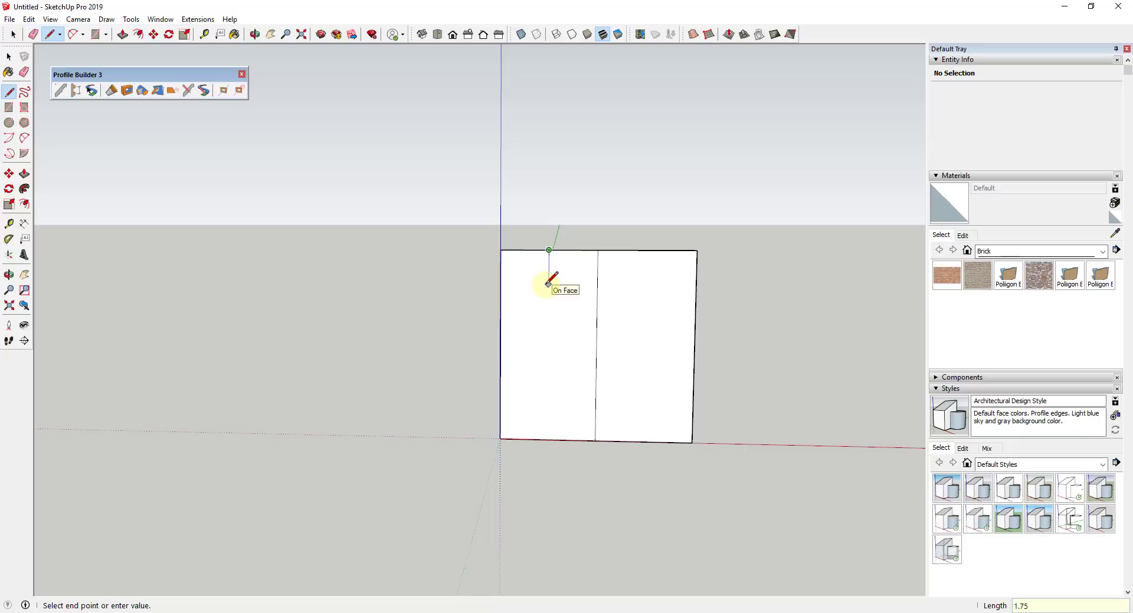
{"action": "left_click", "coordinate": [548, 305]}
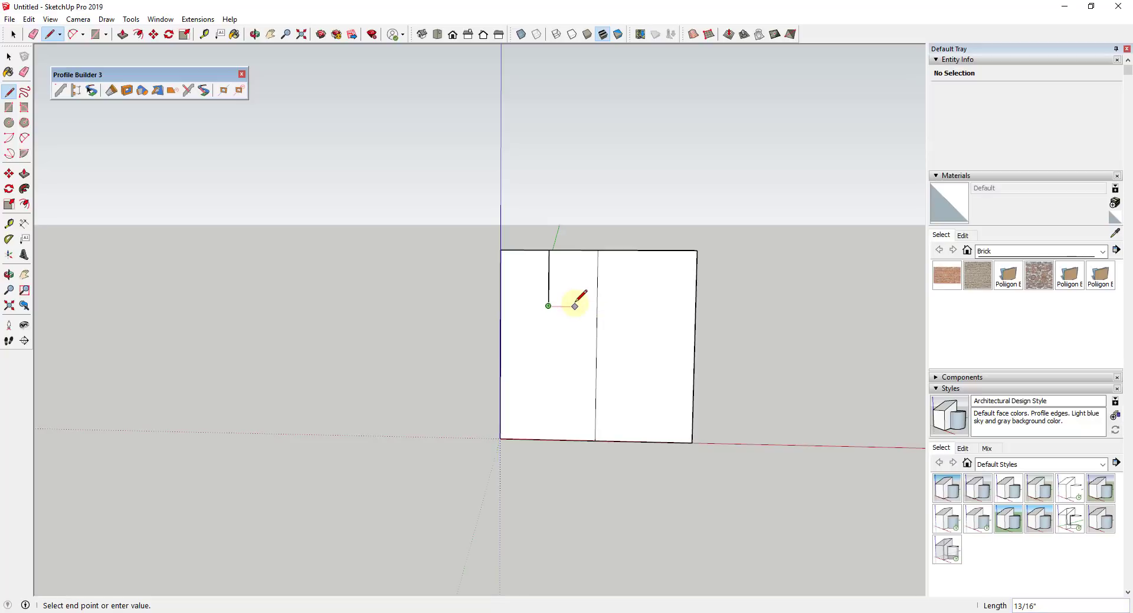
{"action": "left_click", "coordinate": [597, 306]}
{"action": "left_click", "coordinate": [580, 307]}
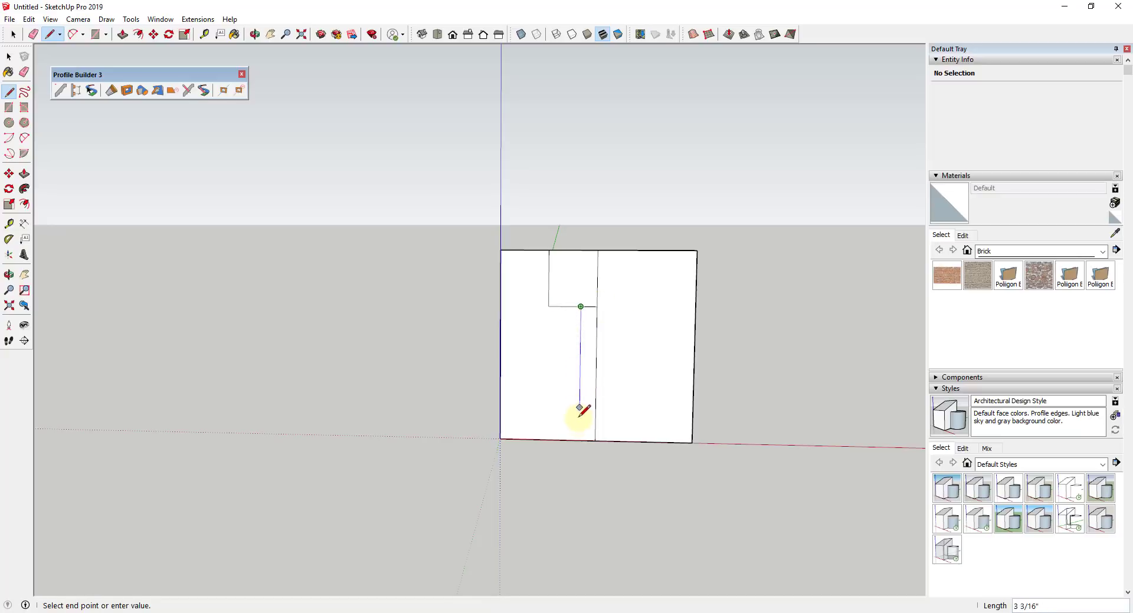
{"action": "left_click", "coordinate": [578, 440]}
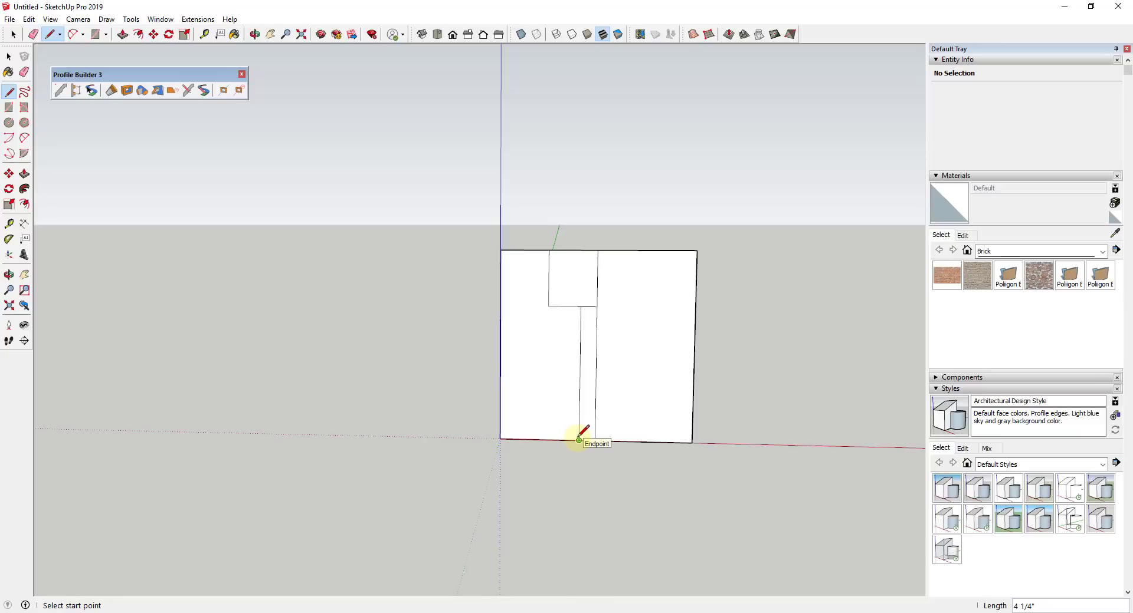
Try a sloped foot line from a point 3/4 inch up the square's left edge to the web line.
{"action": "left_click", "coordinate": [578, 440]}
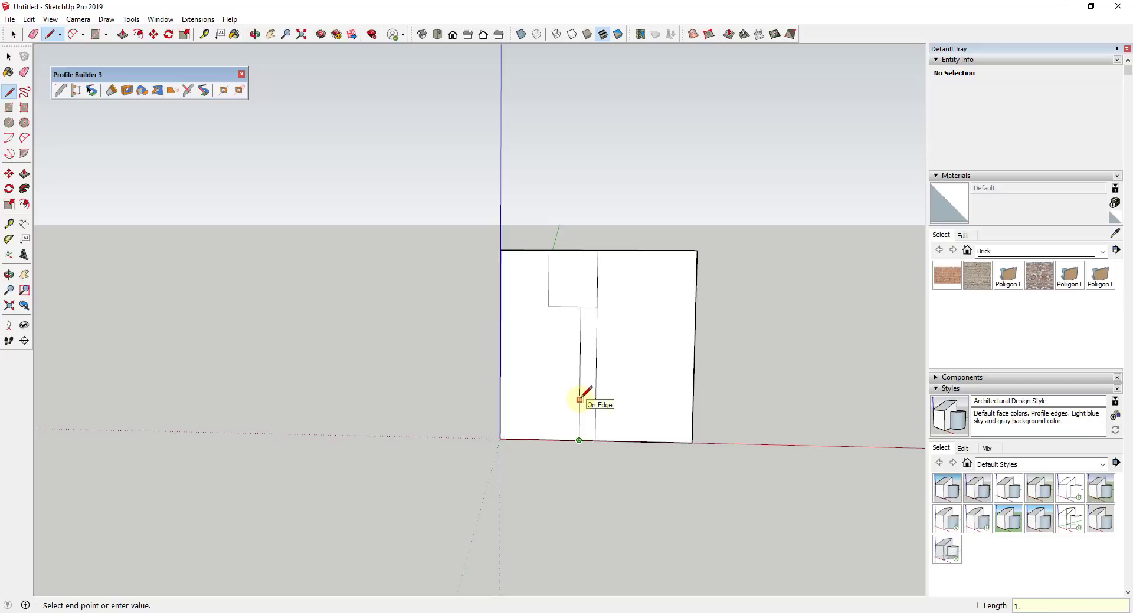
{"action": "key", "text": "Escape"}
{"action": "left_click", "coordinate": [499, 439]}
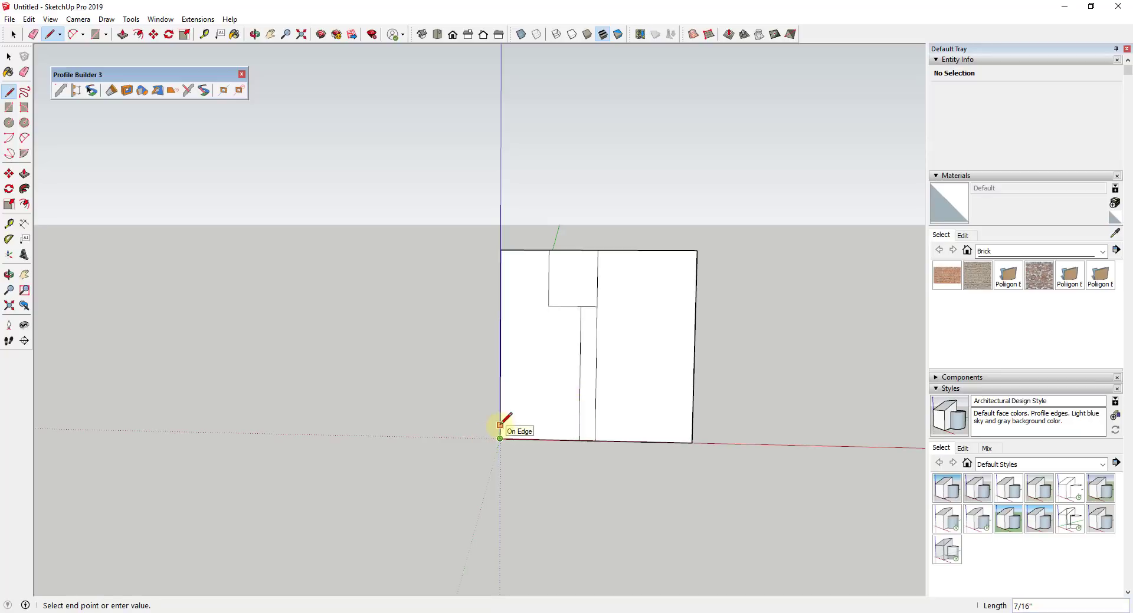
{"action": "key", "text": "Escape"}
{"action": "left_click", "coordinate": [500, 416]}
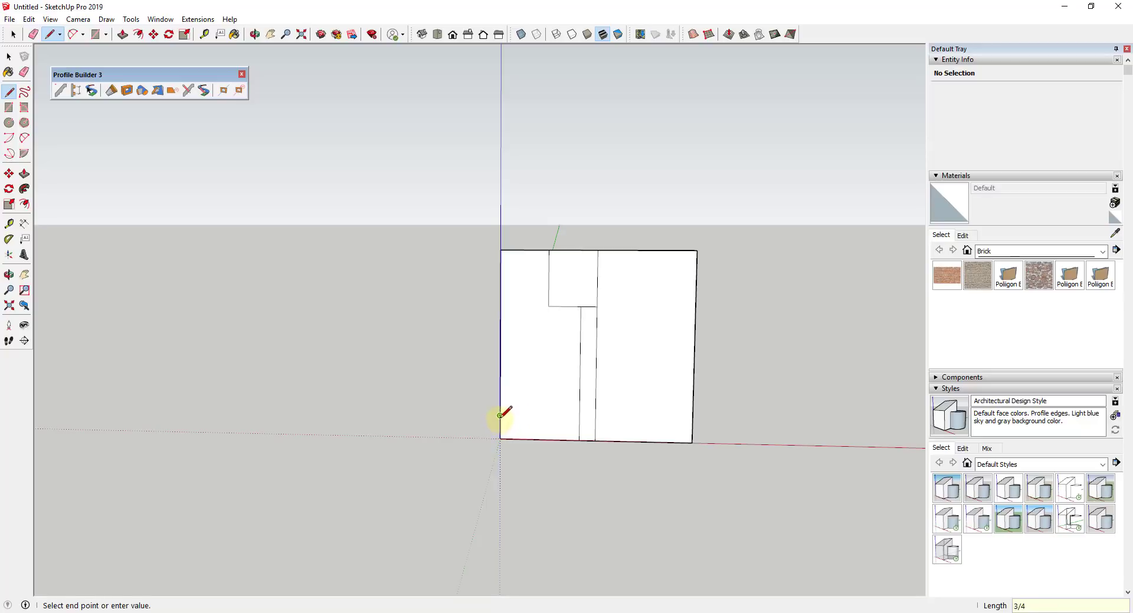
{"action": "left_click", "coordinate": [579, 402]}
{"action": "key", "text": "space"}
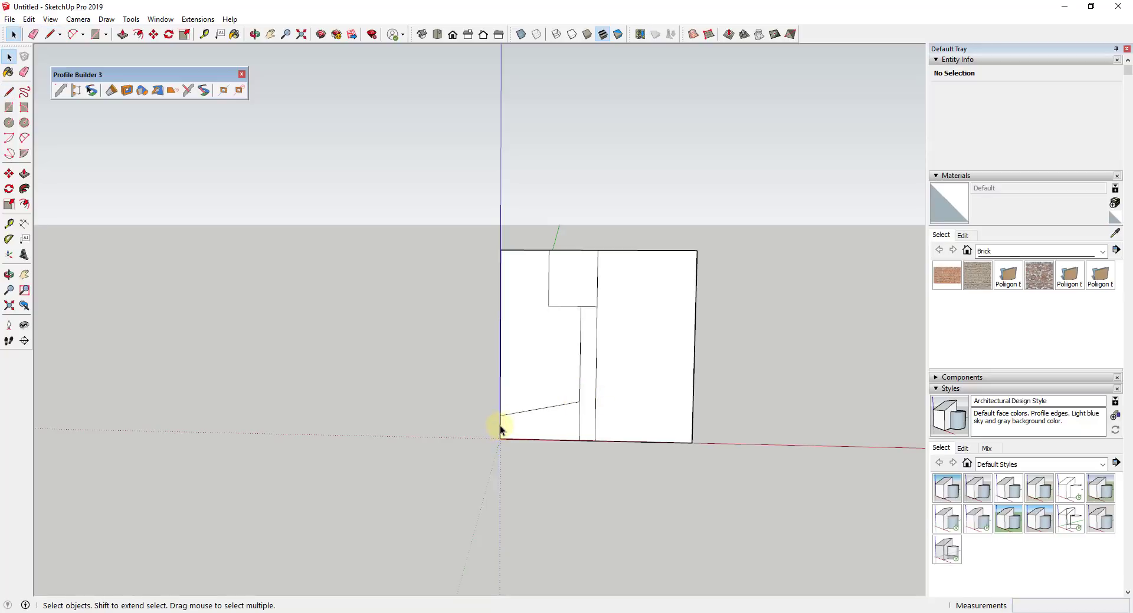
Mark a lower start point on the square's left edge and remove the existing sloped foot line.
{"action": "left_click", "coordinate": [501, 430]}
{"action": "key", "text": "l"}
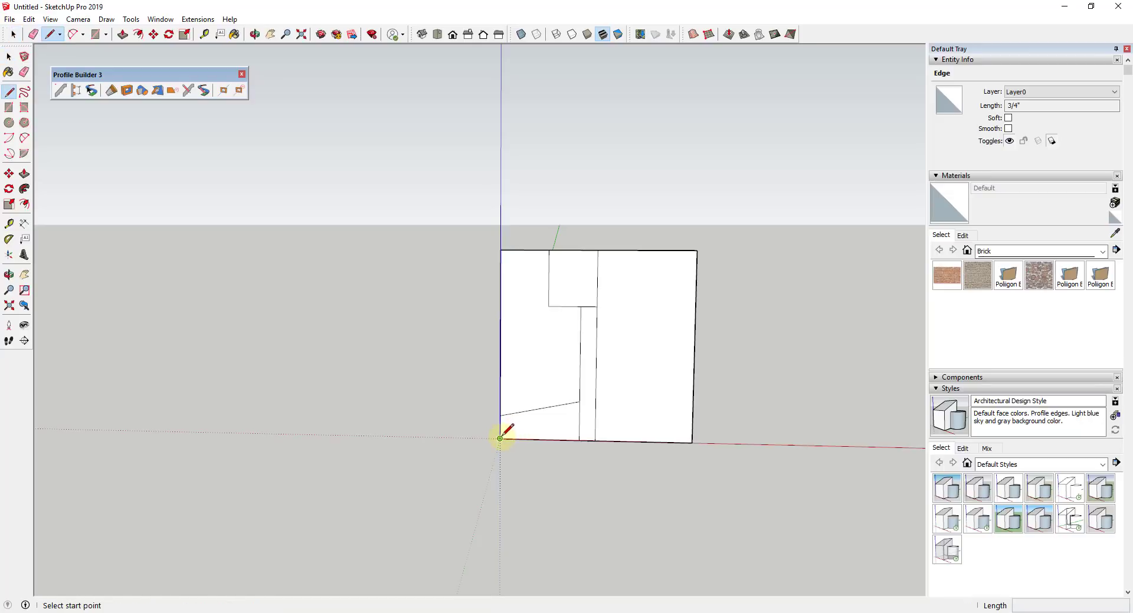
{"action": "left_click", "coordinate": [500, 438]}
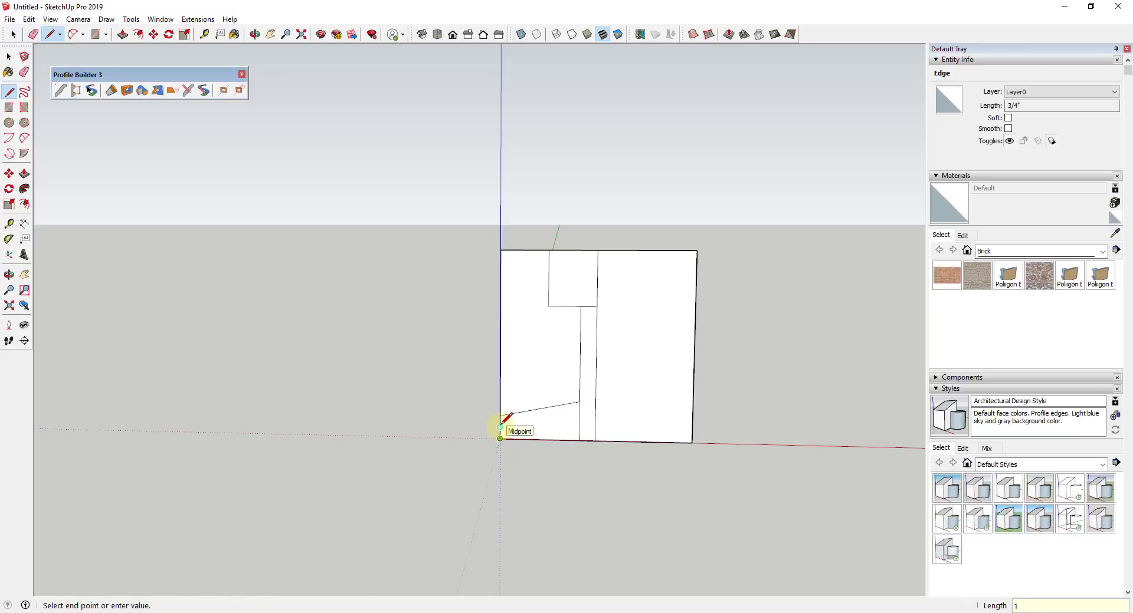
{"action": "left_click", "coordinate": [500, 427]}
{"action": "key", "text": "space"}
{"action": "left_click", "coordinate": [531, 422]}
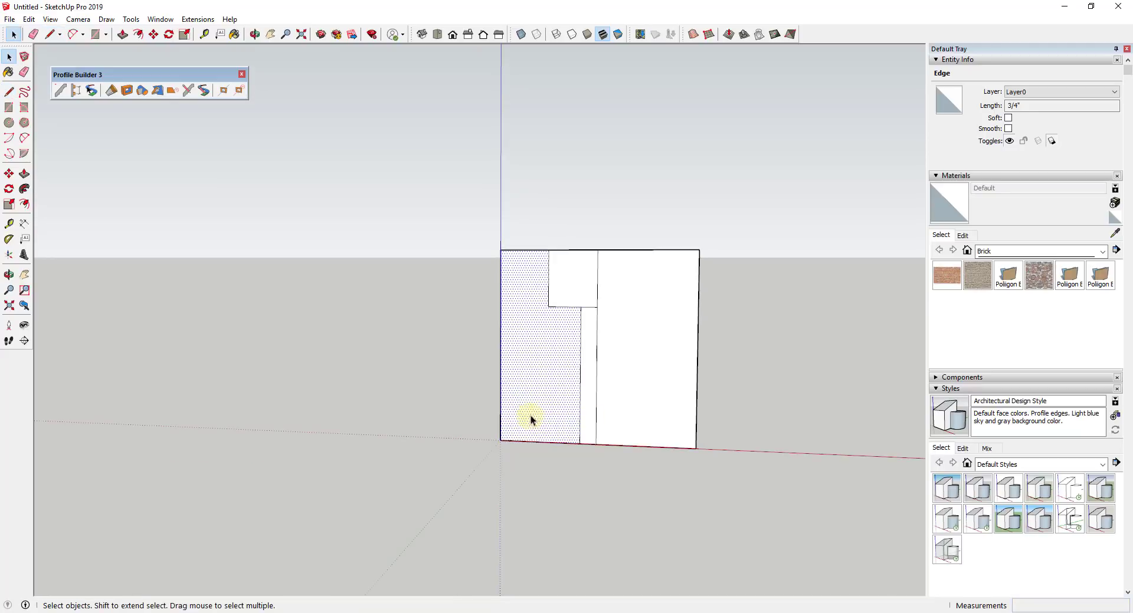
Draw the sloped foot line from the lower left-edge point to the web line and erase the leftover segments inside the profile.
{"action": "key", "text": "l"}
{"action": "left_click", "coordinate": [500, 426]}
{"action": "left_click", "coordinate": [581, 404]}
{"action": "key", "text": "e"}
{"action": "left_click", "coordinate": [589, 307]}
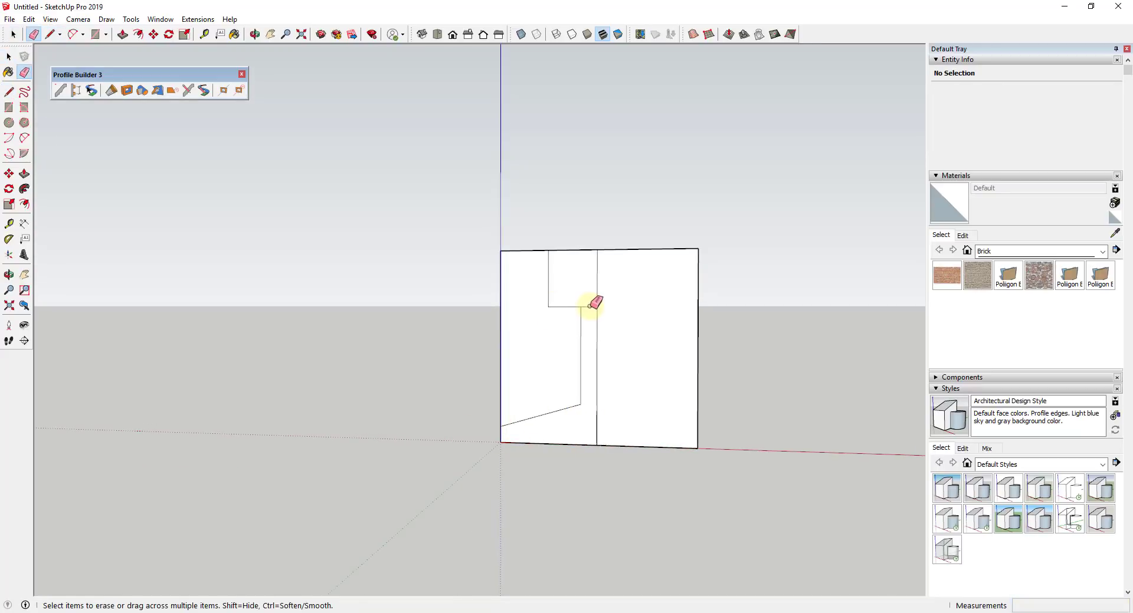
Round the head-to-web corner and the head's top outer corner of the profile with 2 Point Arc fillets.
{"action": "scroll", "coordinate": [570, 308], "scroll_direction": "up", "scroll_amount": 2}
{"action": "key", "text": "g"}
{"action": "left_click", "coordinate": [568, 305]}
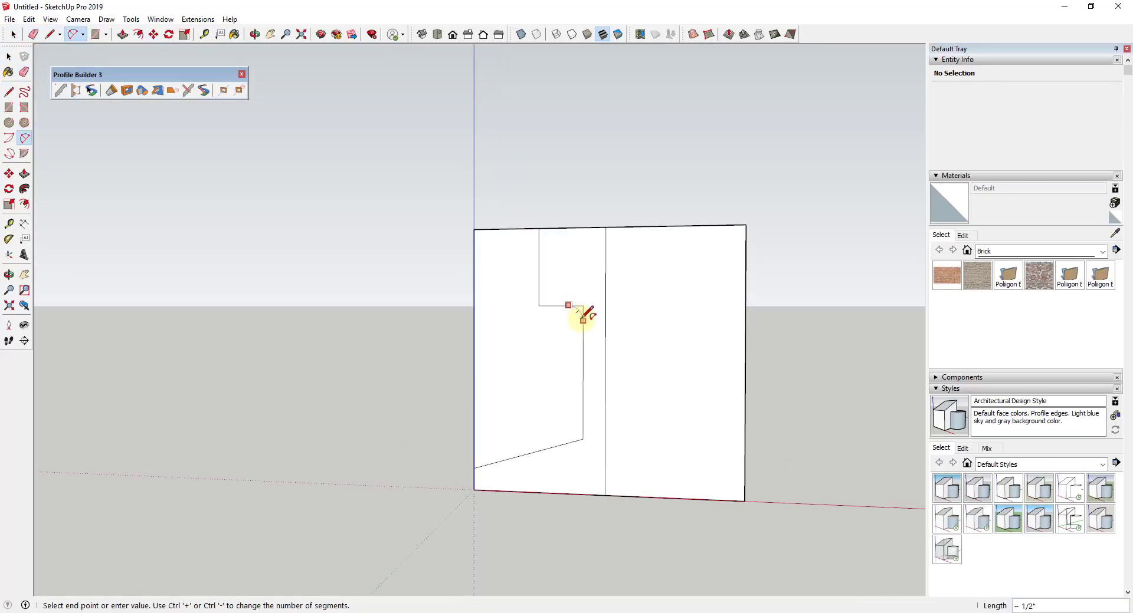
{"action": "left_click", "coordinate": [584, 311]}
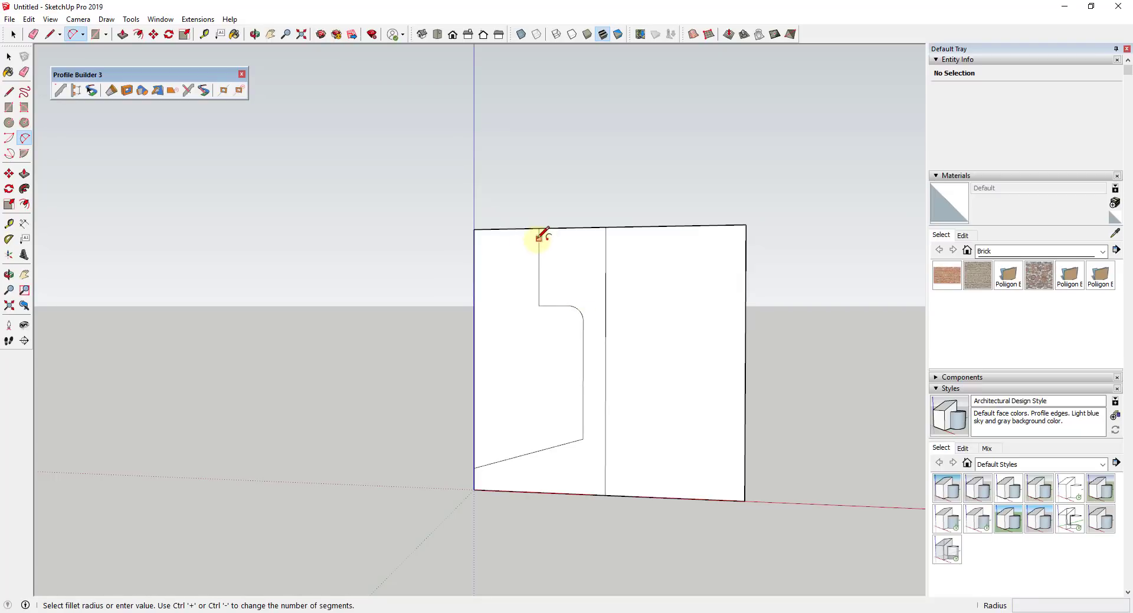
{"action": "left_click", "coordinate": [538, 240]}
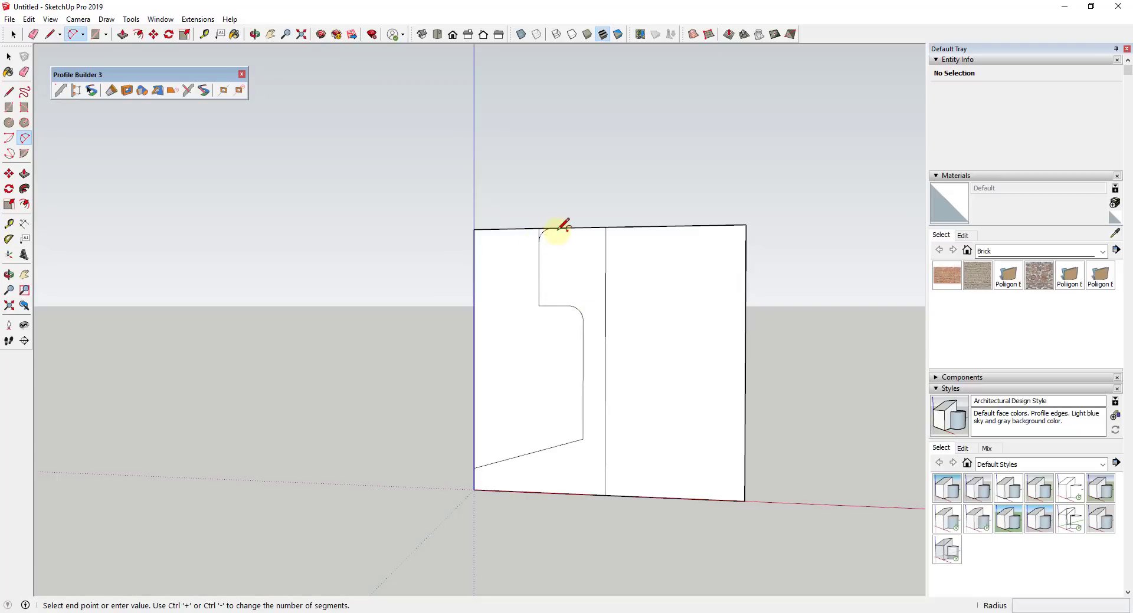
{"action": "left_click", "coordinate": [551, 229]}
Round the web-to-foot corner and the foot's outer tip with 2 Point Arc fillets.
{"action": "scroll", "coordinate": [540, 229], "scroll_direction": "up", "scroll_amount": 3}
{"action": "scroll", "coordinate": [539, 228], "scroll_direction": "down", "scroll_amount": 2}
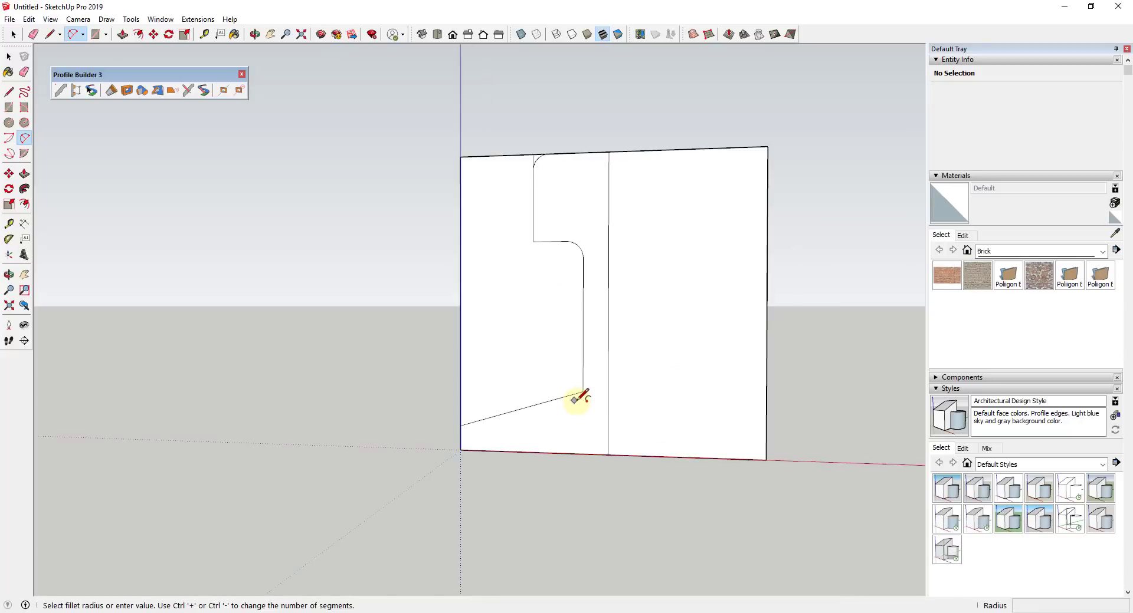
{"action": "left_click", "coordinate": [583, 373]}
{"action": "left_click", "coordinate": [565, 399]}
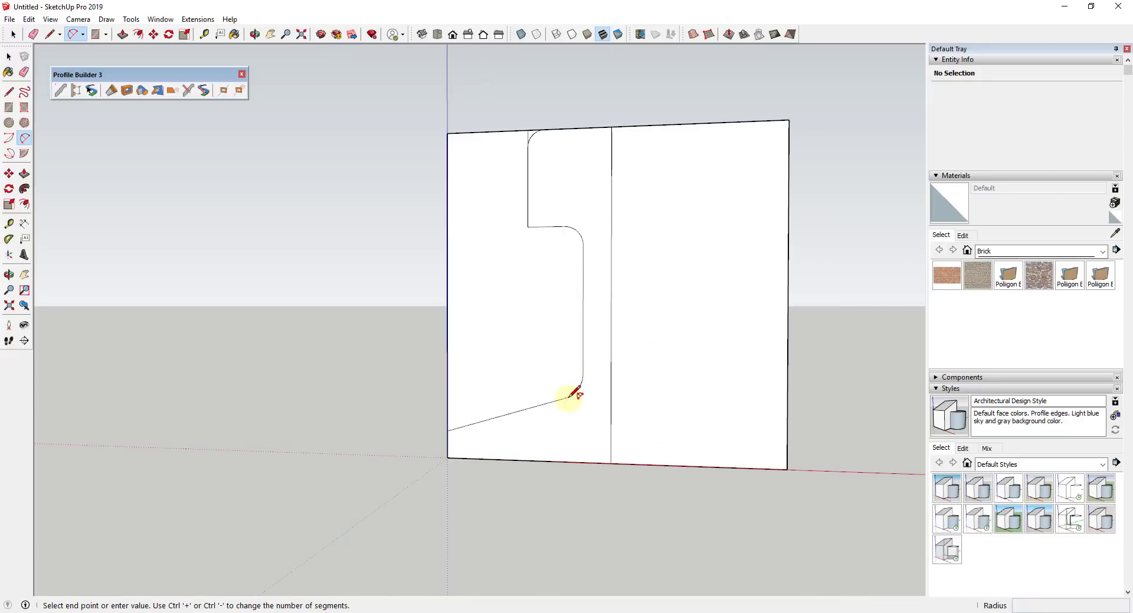
{"action": "left_click", "coordinate": [466, 424]}
{"action": "left_click", "coordinate": [465, 426]}
{"action": "key", "text": "Escape"}
Erase the leftover square edges outside the half profile, beside the web and at the head's rounded corner.
{"action": "key", "text": "e"}
{"action": "left_click", "coordinate": [451, 432]}
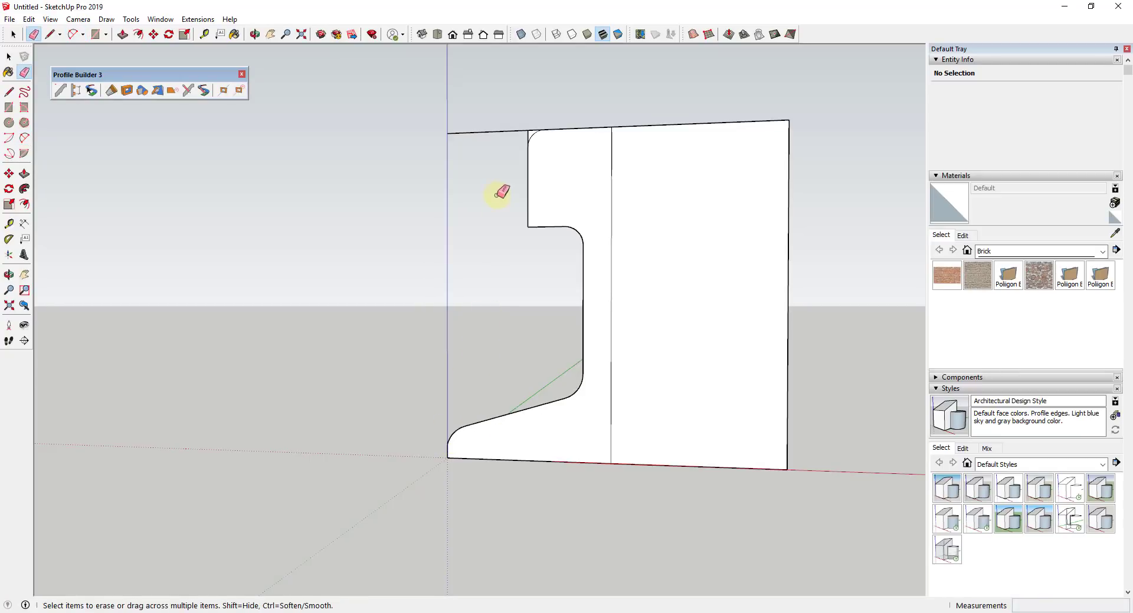
{"action": "left_click_drag", "start_coordinate": [529, 127], "coordinate": [538, 122]}
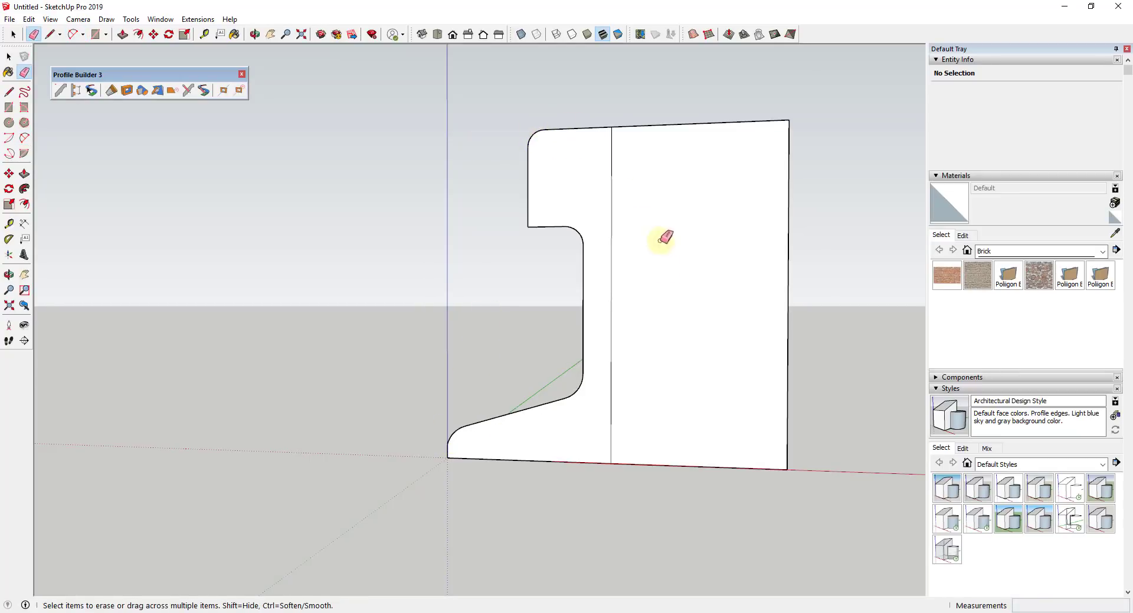
Erase the square's remaining outer edges beyond the centre line so only the half rail profile is left.
{"action": "scroll", "coordinate": [655, 238], "scroll_direction": "down", "scroll_amount": 5}
{"action": "middle_click_drag", "start_coordinate": [653, 298], "coordinate": [628, 259]}
{"action": "key", "text": "space"}
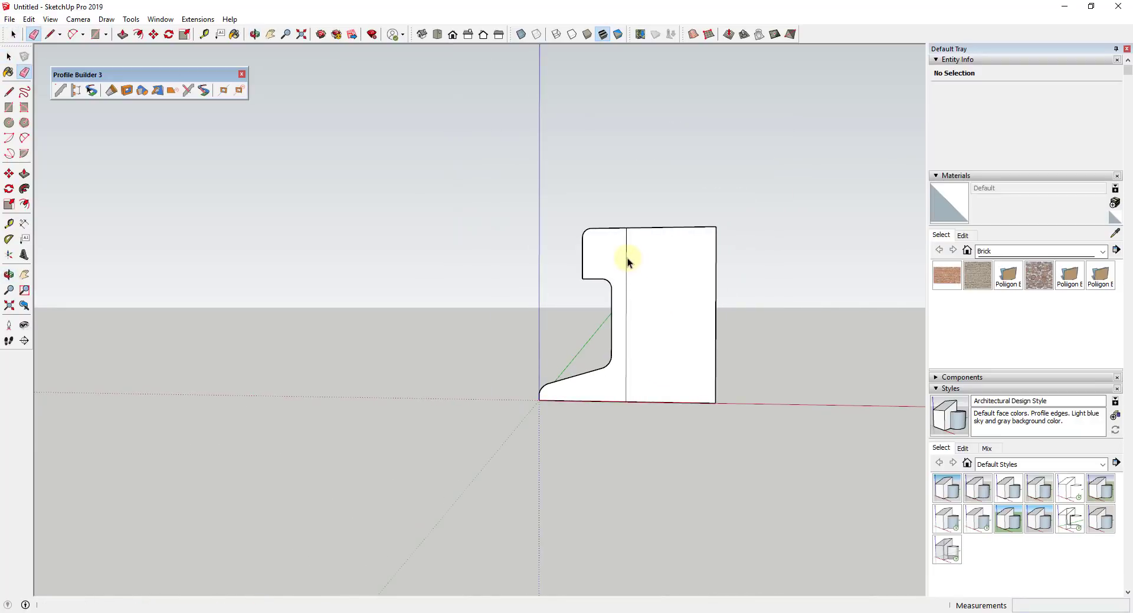
{"action": "left_click", "coordinate": [684, 284]}
{"action": "key", "text": "e"}
{"action": "left_click_drag", "start_coordinate": [715, 229], "coordinate": [682, 408]}
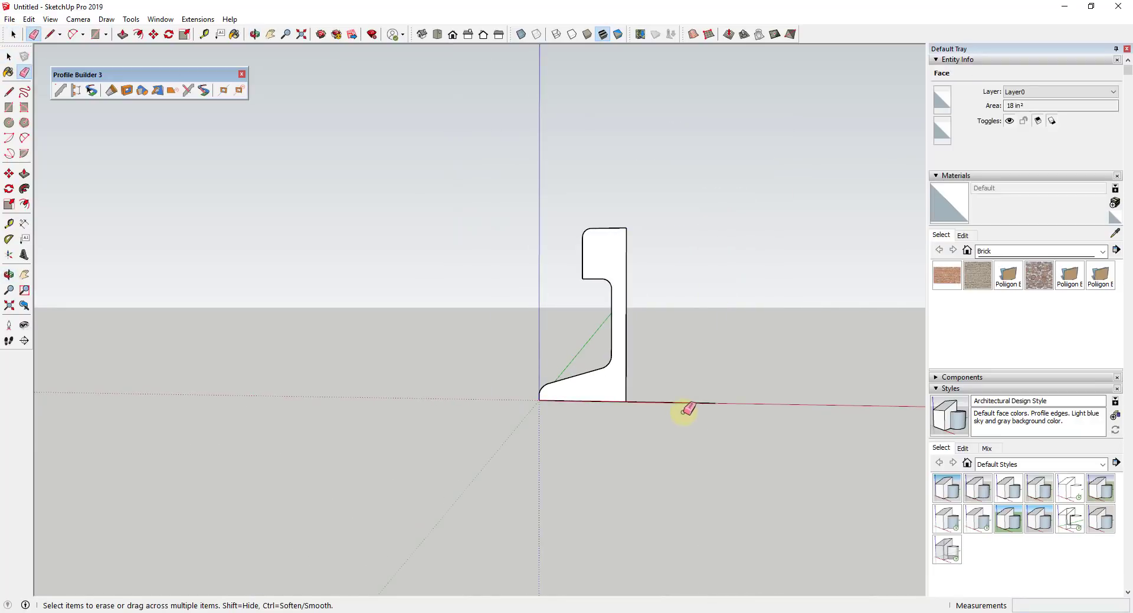
{"action": "left_click", "coordinate": [679, 403]}
Copy the whole half profile along the red axis and mirror the copy across its width with Scale.
{"action": "key", "text": "space"}
{"action": "double_click", "coordinate": [604, 392]}
{"action": "key", "text": "m"}
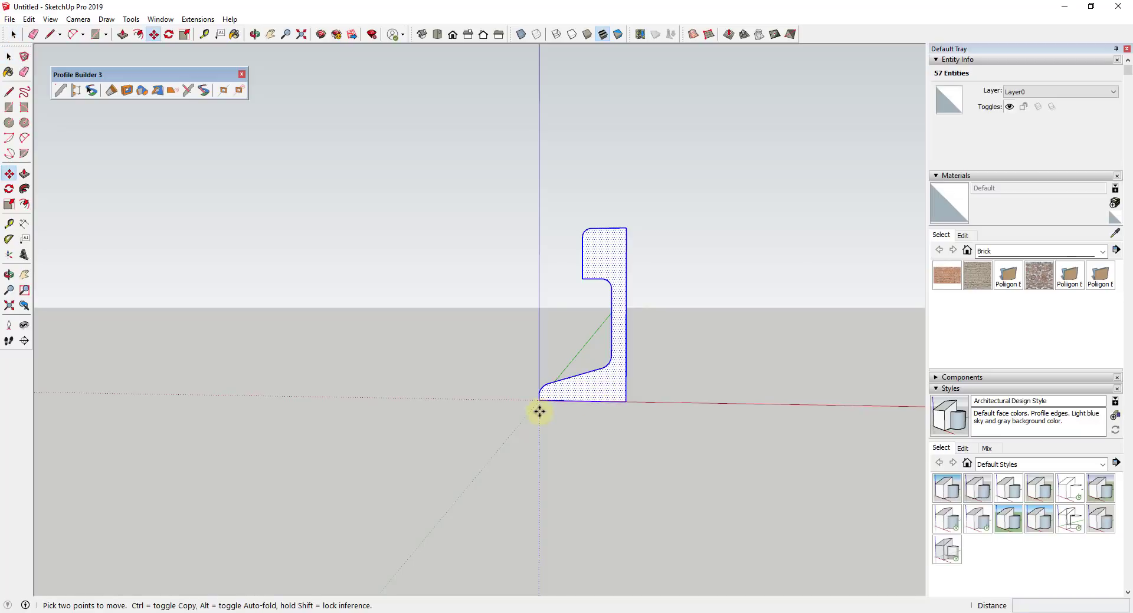
{"action": "left_click", "coordinate": [539, 401]}
{"action": "key", "text": "ctrl"}
{"action": "left_click", "coordinate": [692, 406]}
{"action": "key", "text": "s"}
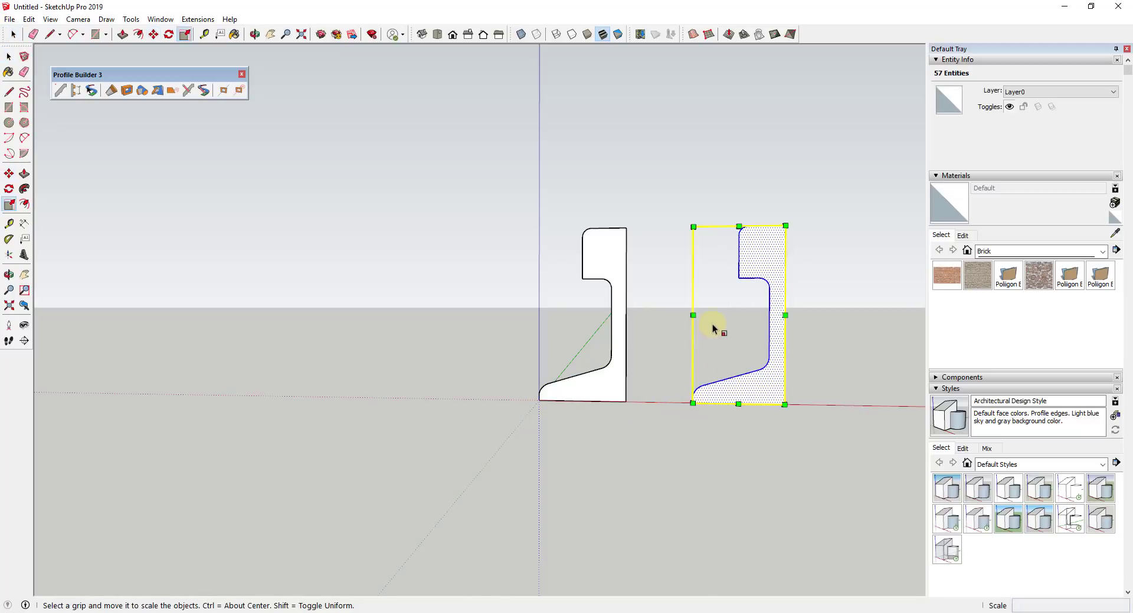
{"action": "left_click_drag", "start_coordinate": [692, 313], "coordinate": [785, 316]}
{"action": "key", "text": "space"}
Move the mirrored half against the original at their top centre corners and erase the seam line between them.
{"action": "key", "text": "m"}
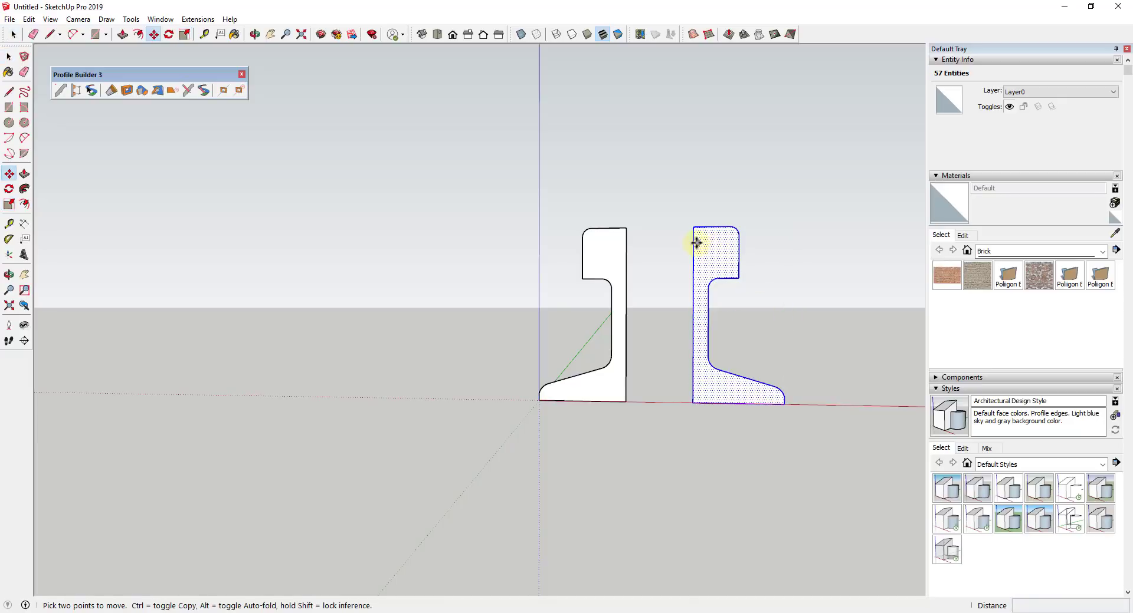
{"action": "left_click", "coordinate": [691, 226]}
{"action": "left_click", "coordinate": [626, 229]}
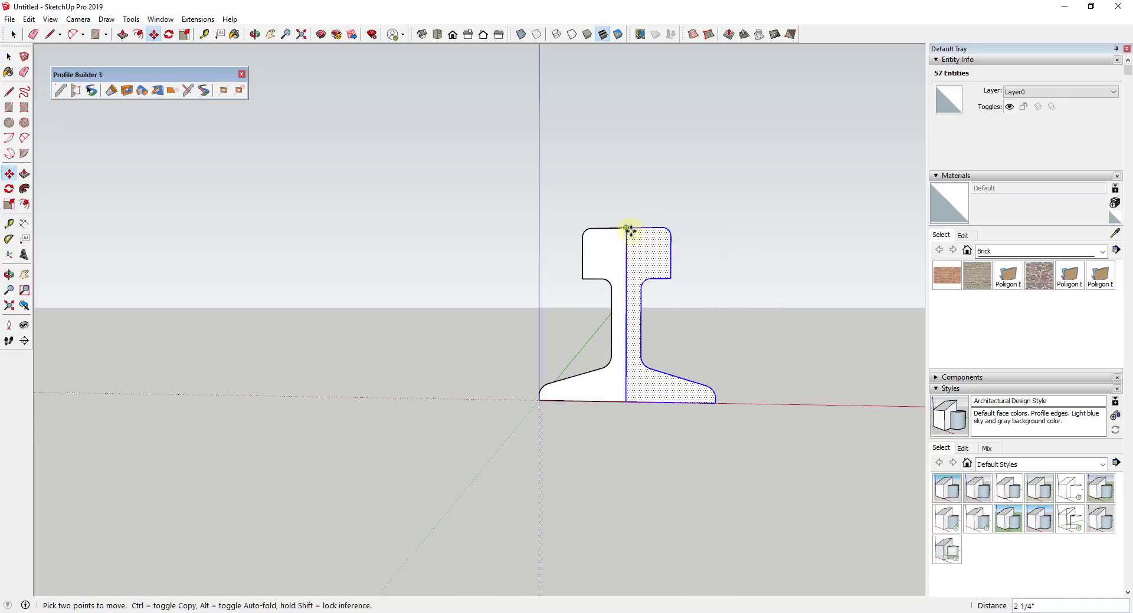
{"action": "key", "text": "e"}
{"action": "left_click", "coordinate": [626, 250]}
{"action": "middle_click_drag", "start_coordinate": [700, 291], "coordinate": [574, 372]}
{"action": "scroll", "coordinate": [622, 329], "scroll_direction": "down", "scroll_amount": 4}
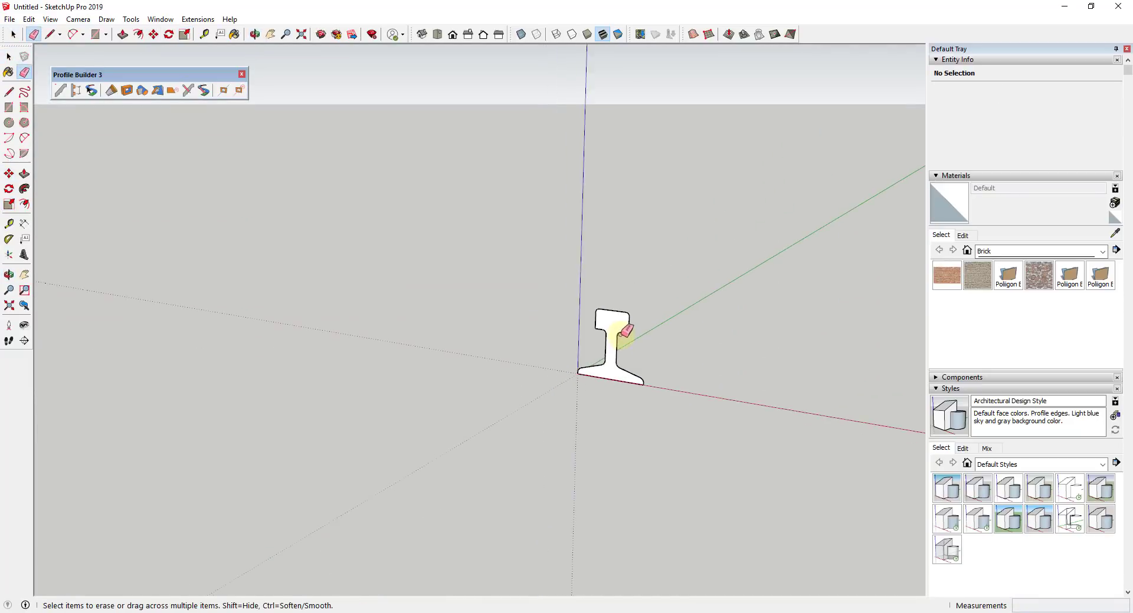
{"action": "key", "text": "space"}
{"action": "key", "text": "p"}
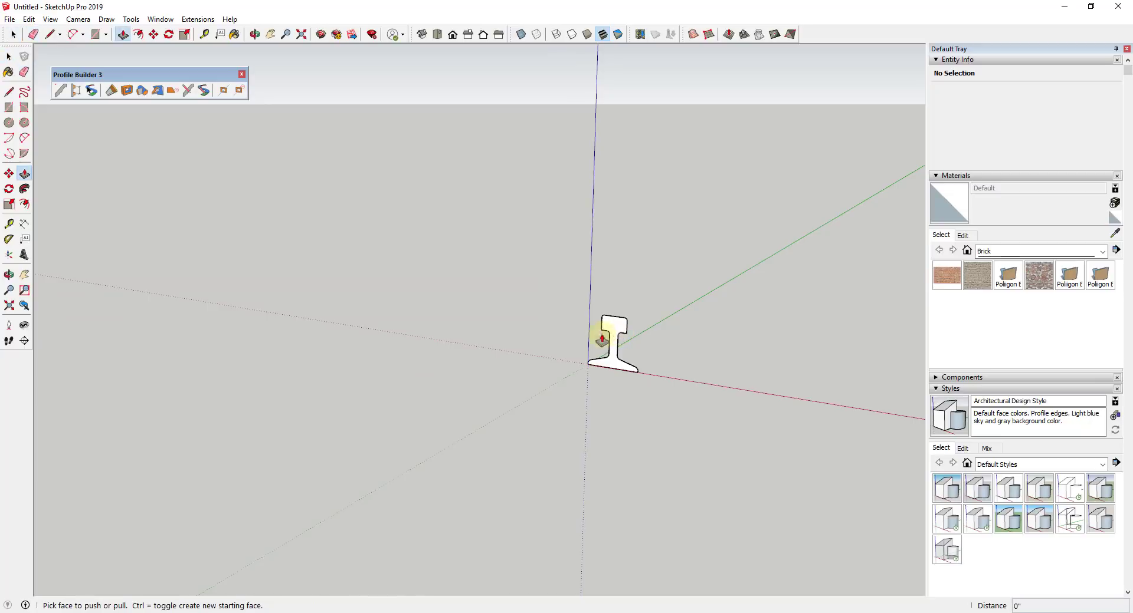
{"action": "left_click", "coordinate": [612, 323]}
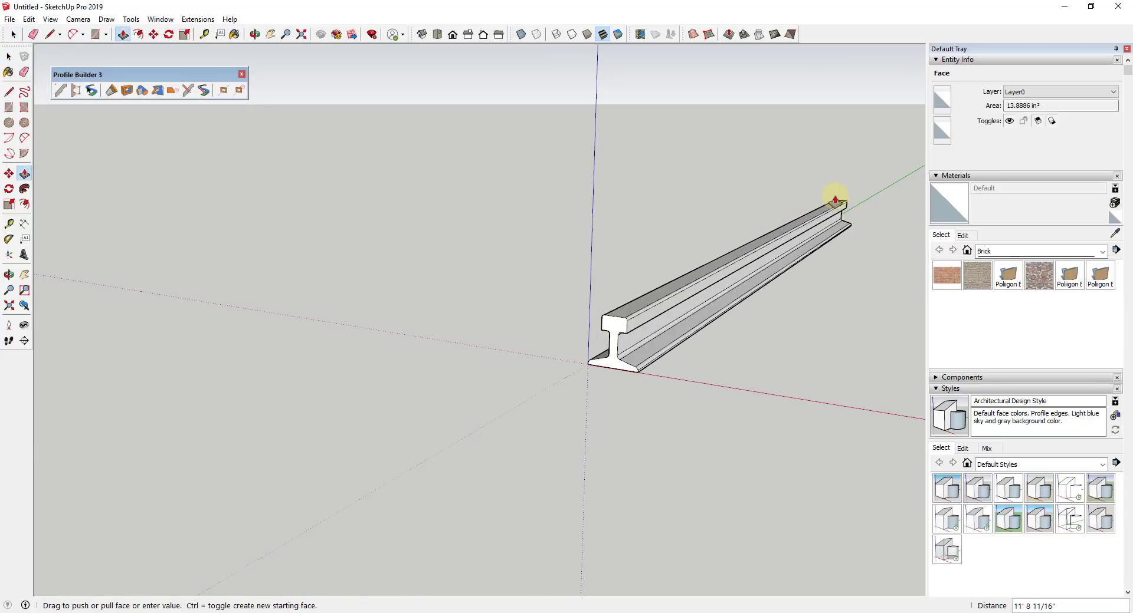
{"action": "key", "text": "space"}
{"action": "scroll", "coordinate": [630, 328], "scroll_direction": "up", "scroll_amount": 3}
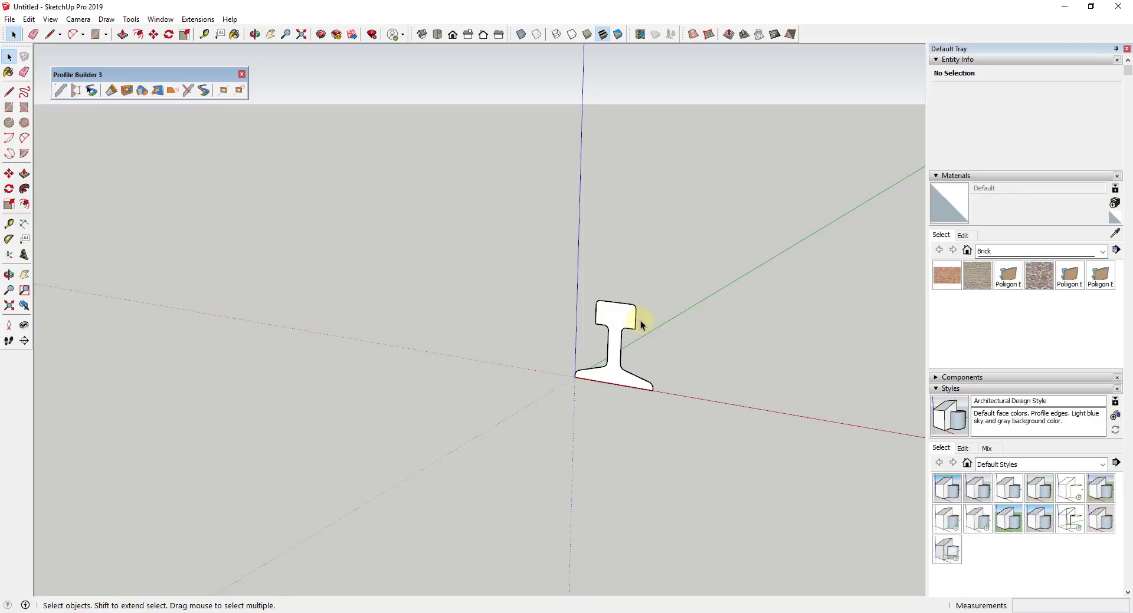
{"action": "key", "text": "p"}
{"action": "left_click", "coordinate": [633, 327]}
{"action": "key", "text": "Escape"}
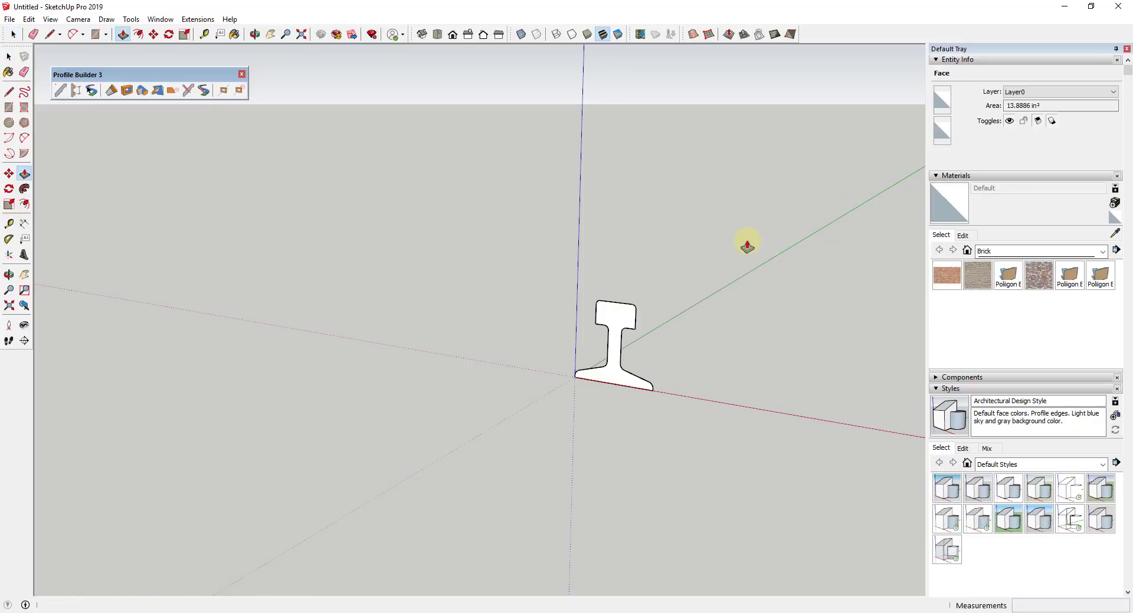
Create a new Profile Builder profile named Rail from the selected rail face and its edges.
{"action": "key", "text": "space"}
{"action": "scroll", "coordinate": [744, 284], "scroll_direction": "down", "scroll_amount": 1}
{"action": "middle_click_drag", "start_coordinate": [744, 283], "coordinate": [639, 305]}
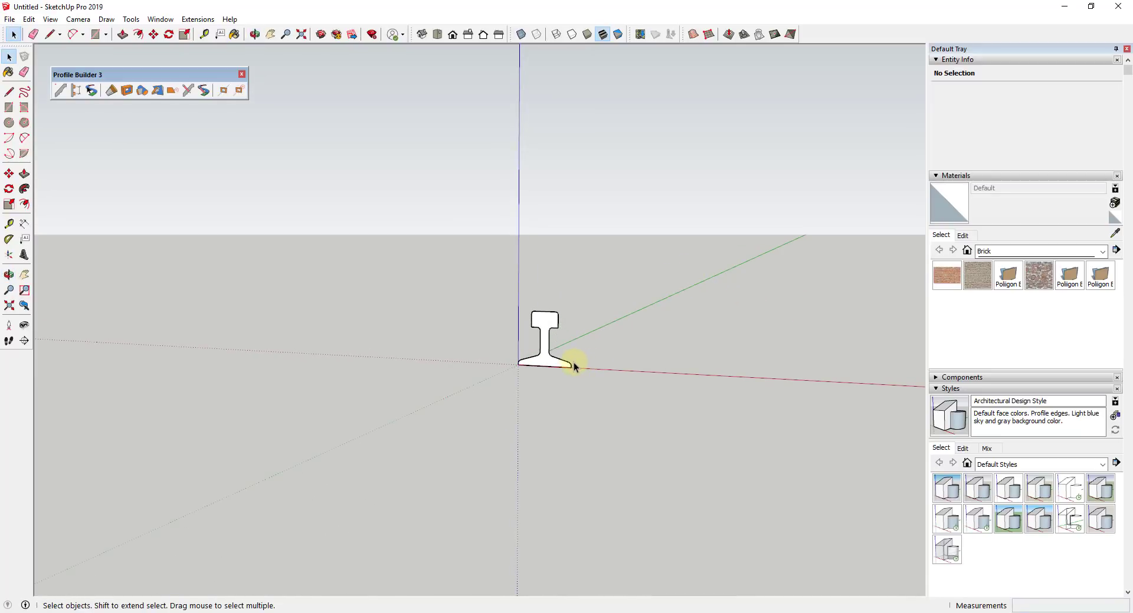
{"action": "double_click", "coordinate": [545, 363]}
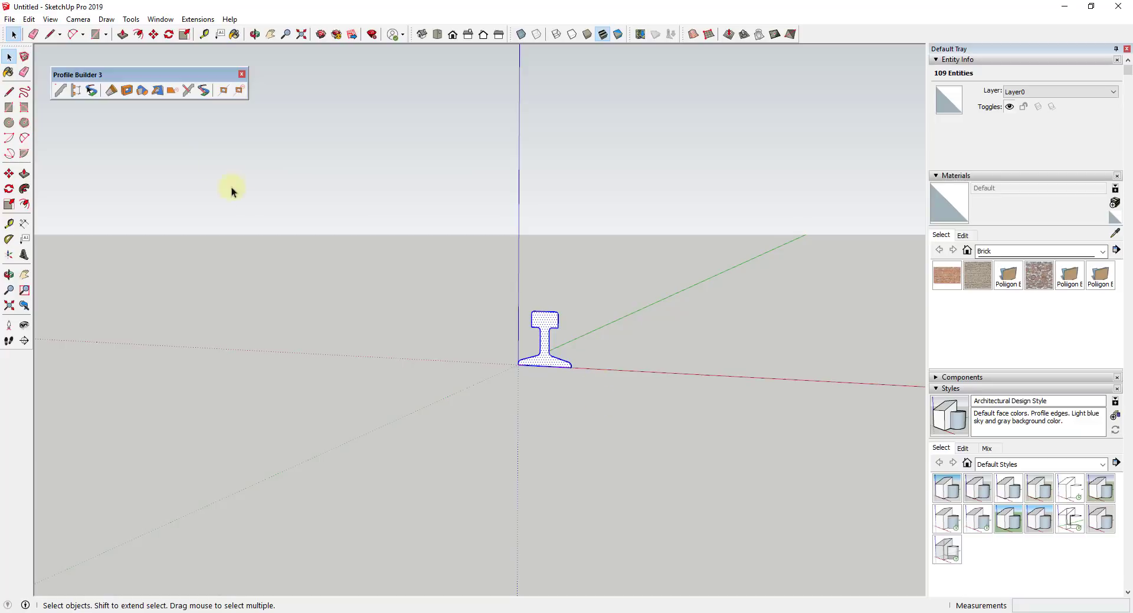
{"action": "left_click", "coordinate": [61, 90]}
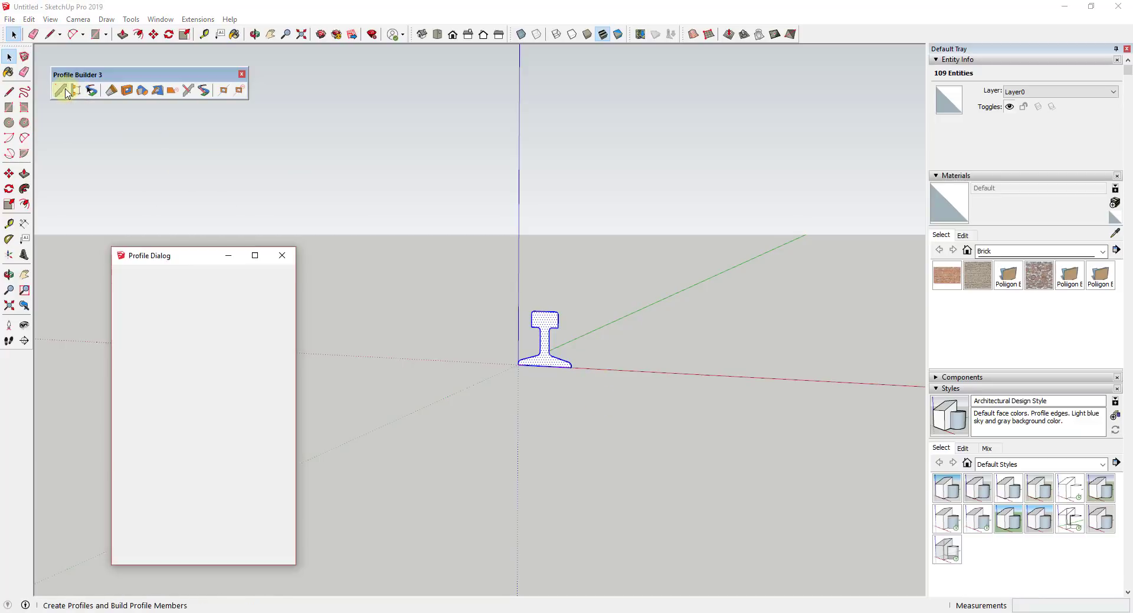
{"action": "left_click_drag", "start_coordinate": [200, 260], "coordinate": [203, 154]}
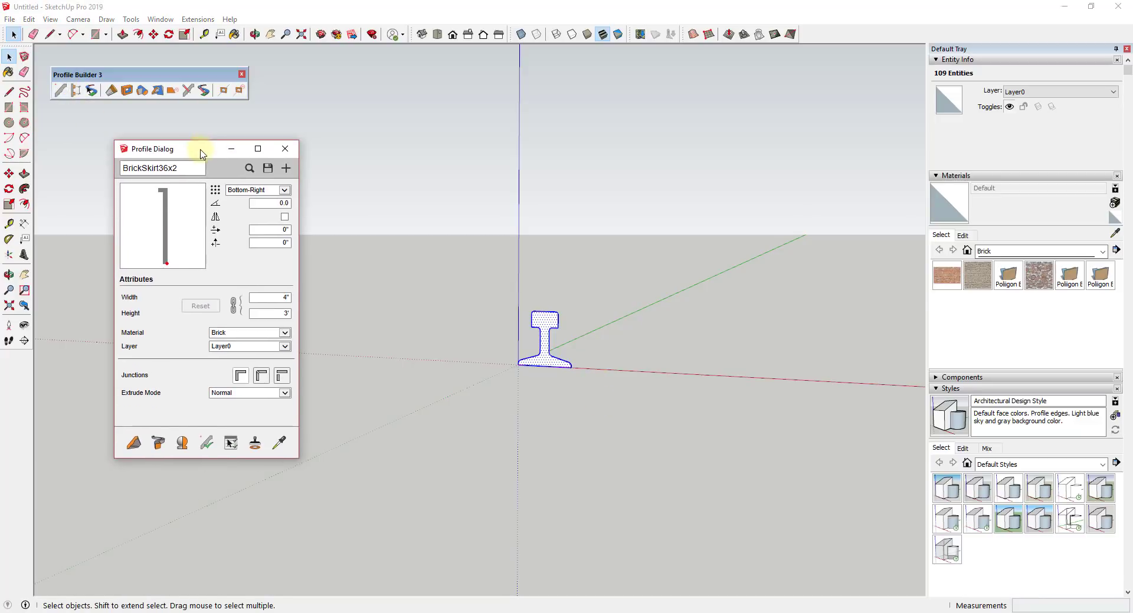
{"action": "left_click", "coordinate": [286, 169]}
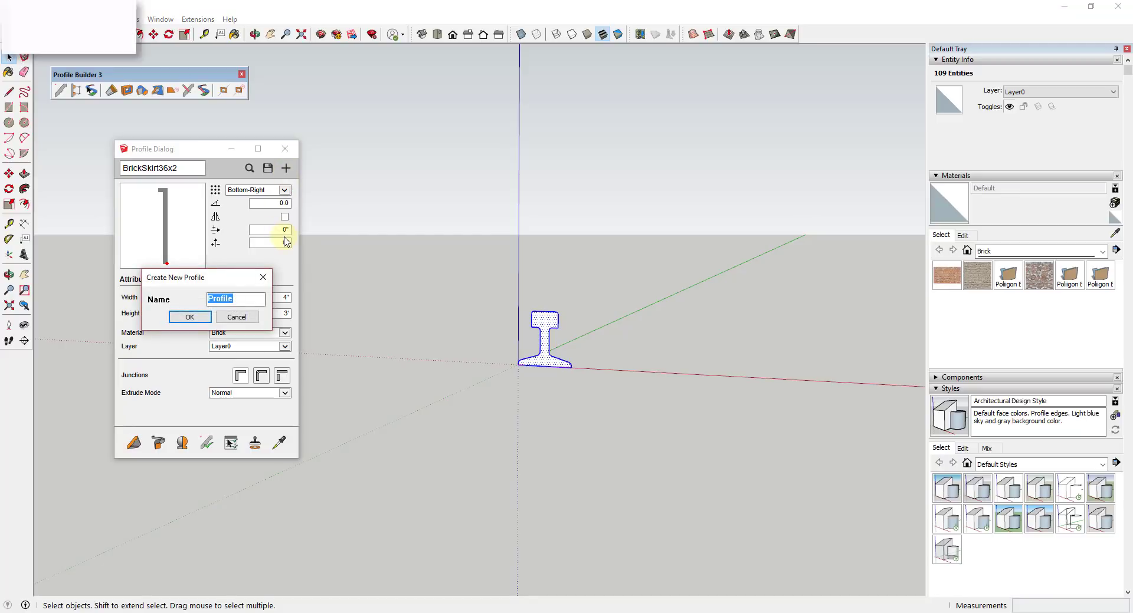
{"action": "type", "text": "Rail"}
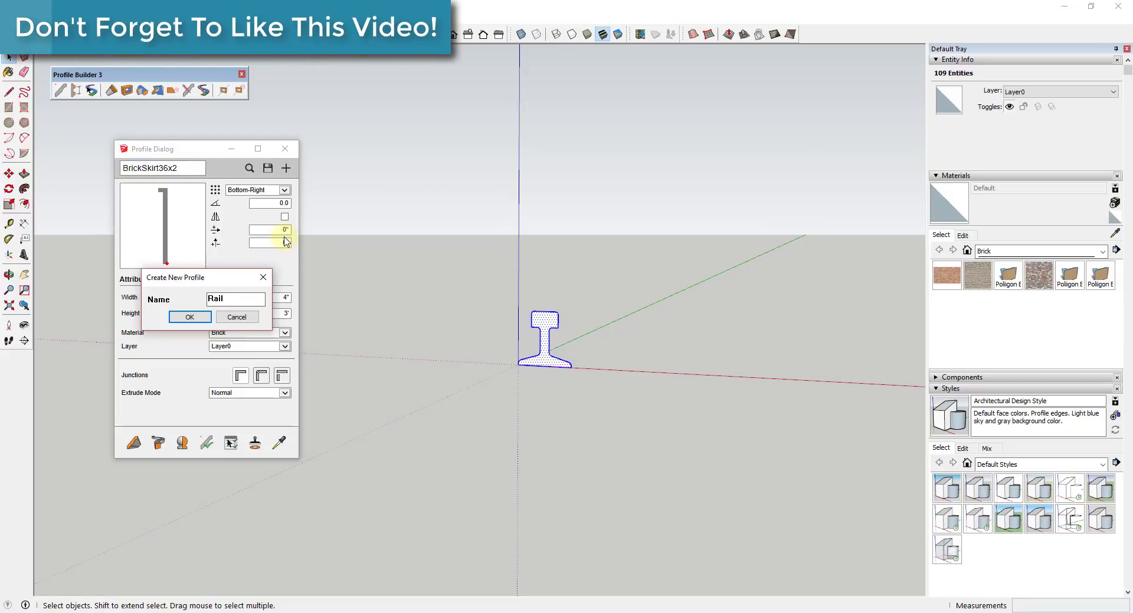
{"action": "left_click", "coordinate": [189, 317]}
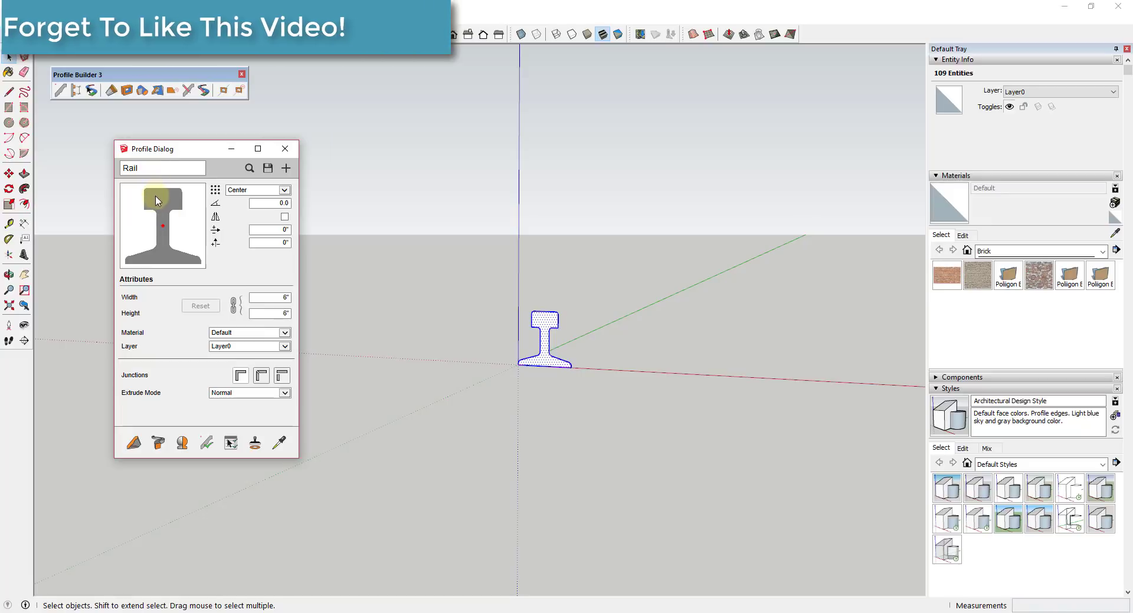
Set the Rail profile's placement point to Bottom-Middle and build a straight rail member beside the drawn cross-section, parallel to the green axis.
{"action": "left_click", "coordinate": [284, 192]}
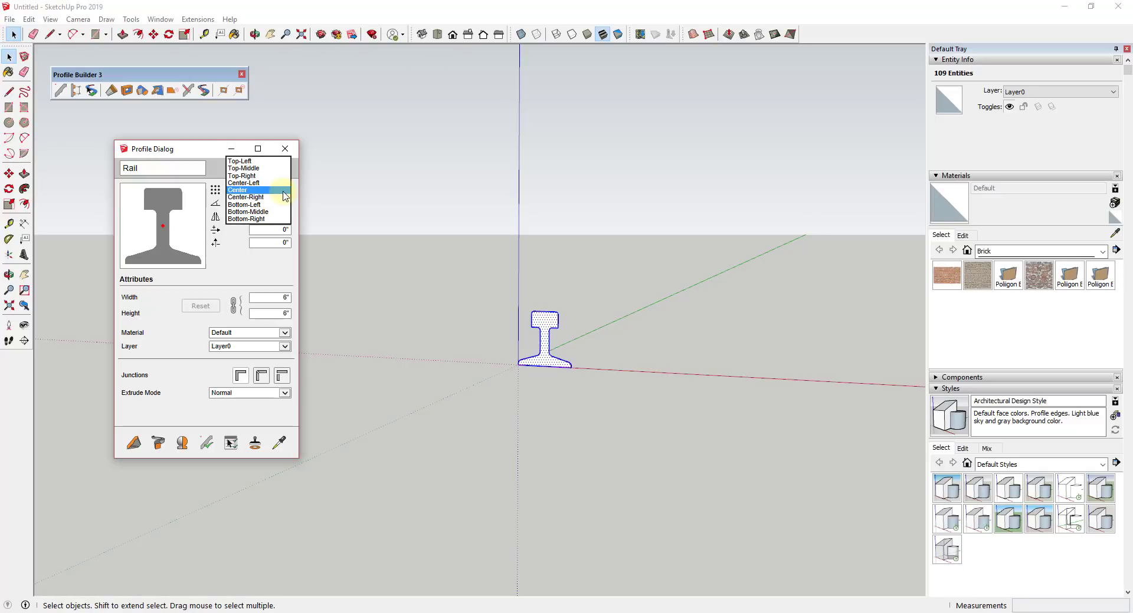
{"action": "left_click", "coordinate": [254, 213]}
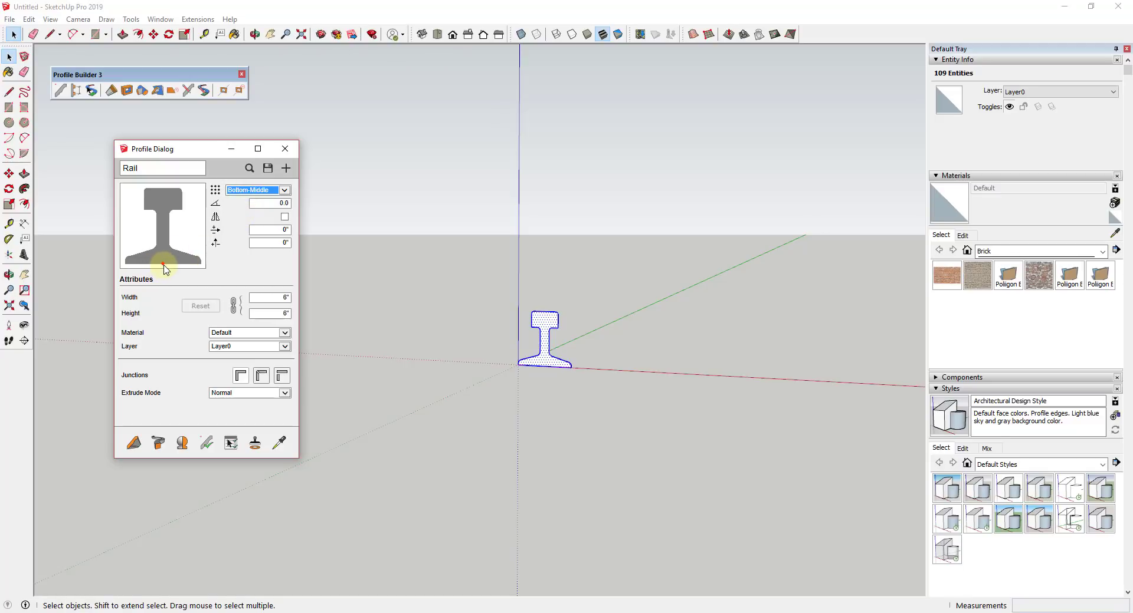
{"action": "left_click", "coordinate": [134, 443]}
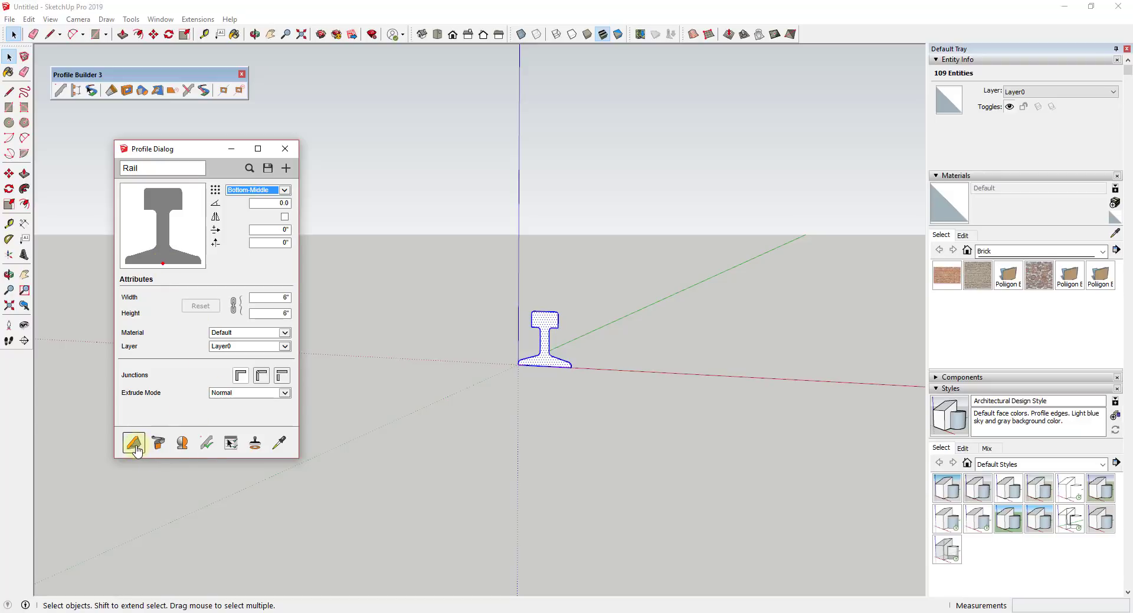
{"action": "left_click", "coordinate": [628, 377]}
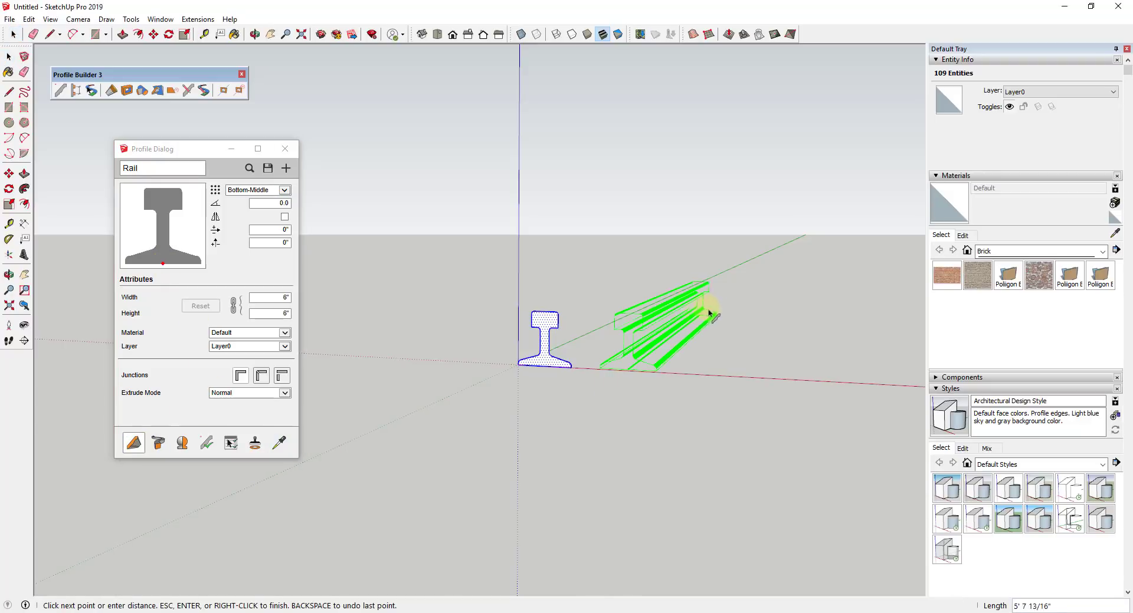
{"action": "double_click", "coordinate": [729, 301]}
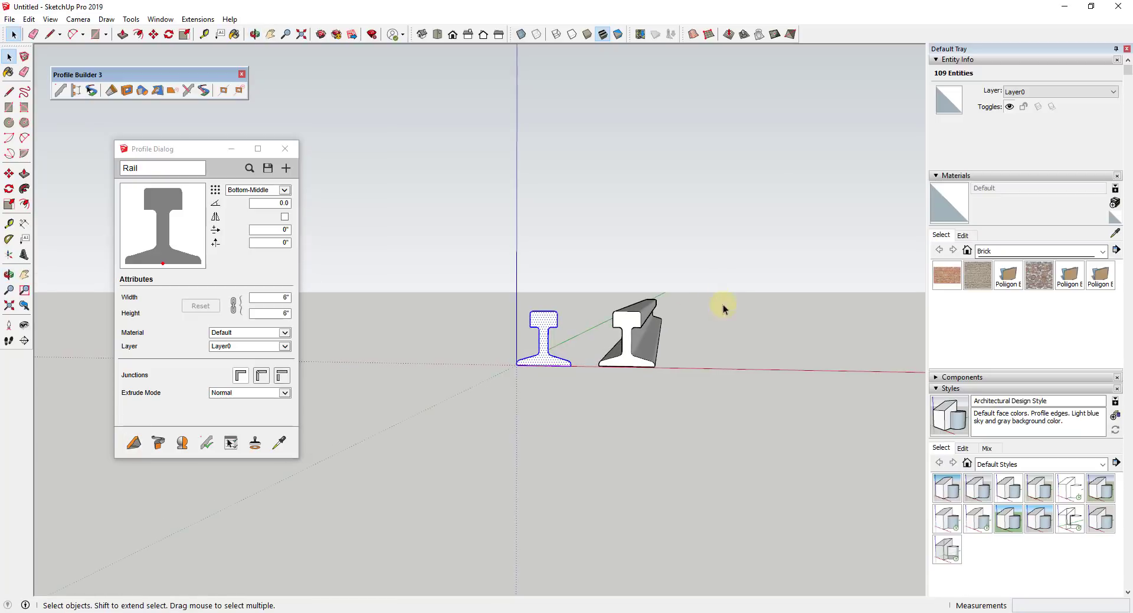
{"action": "middle_click_drag", "start_coordinate": [724, 306], "coordinate": [767, 328]}
{"action": "left_click", "coordinate": [662, 349]}
{"action": "scroll", "coordinate": [720, 321], "scroll_direction": "up", "scroll_amount": 2}
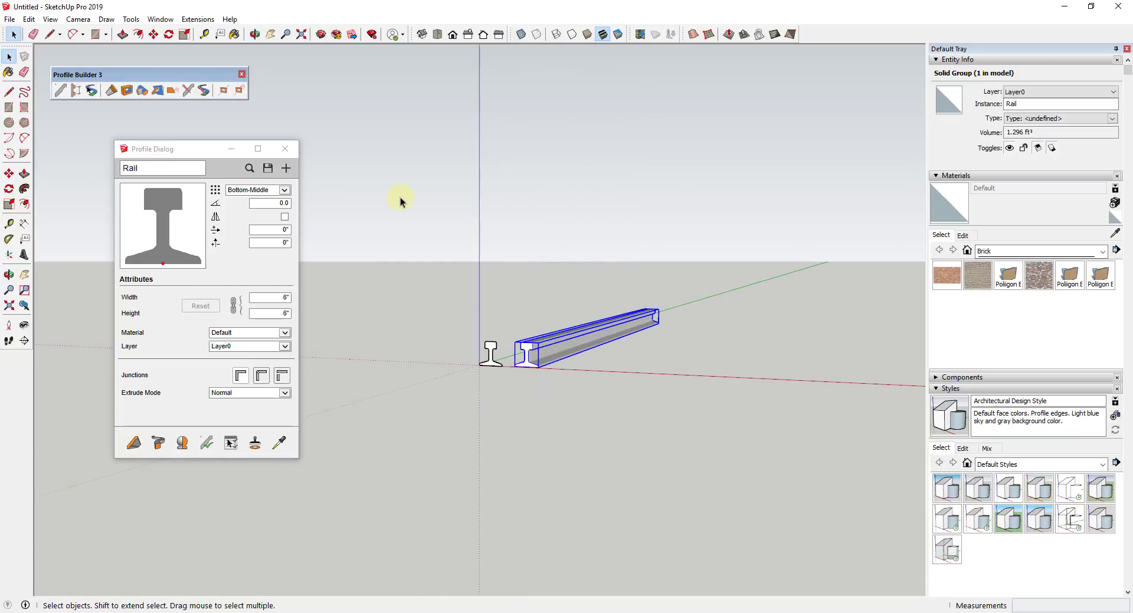
Save the profile as Rail in the Profile Builder Profiles folder and close the profile settings.
{"action": "left_click", "coordinate": [267, 169]}
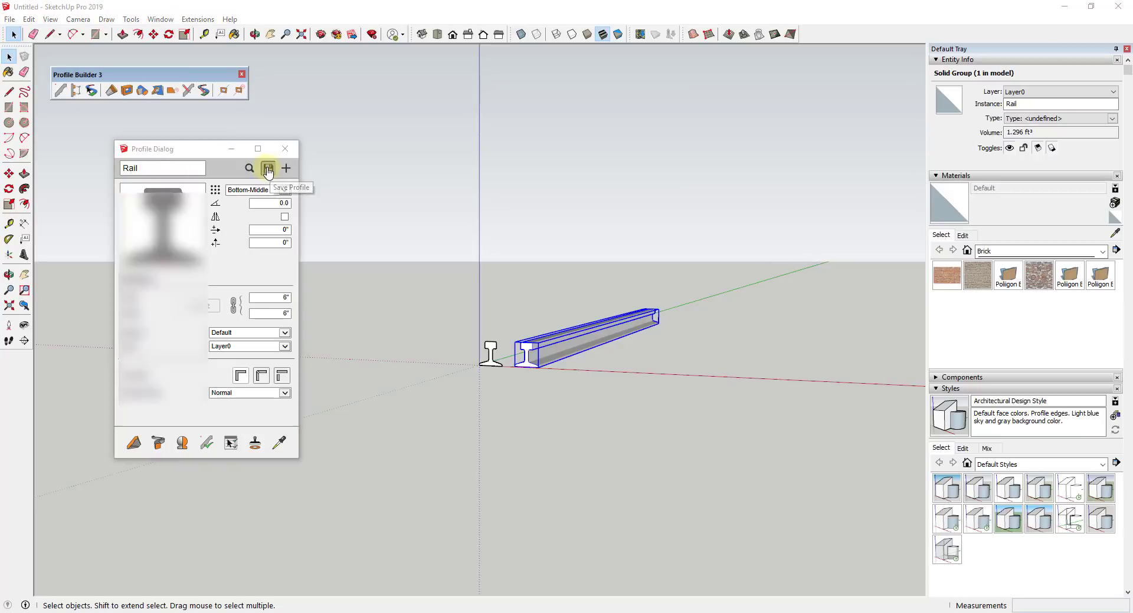
{"action": "left_click", "coordinate": [254, 413]}
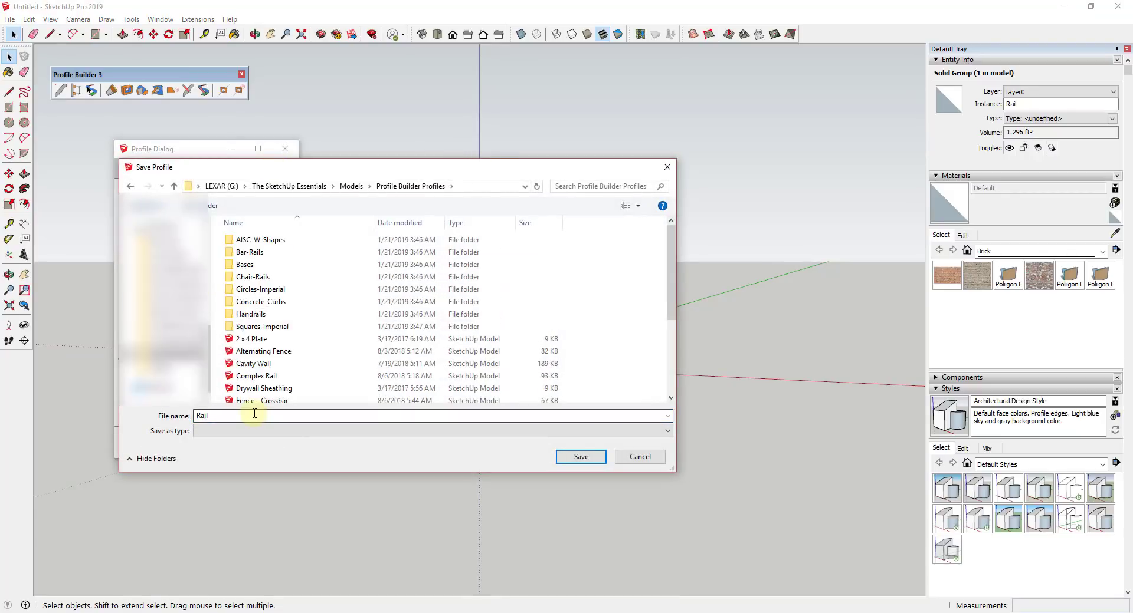
{"action": "key", "text": "Return"}
{"action": "scroll", "coordinate": [754, 374], "scroll_direction": "up", "scroll_amount": 3}
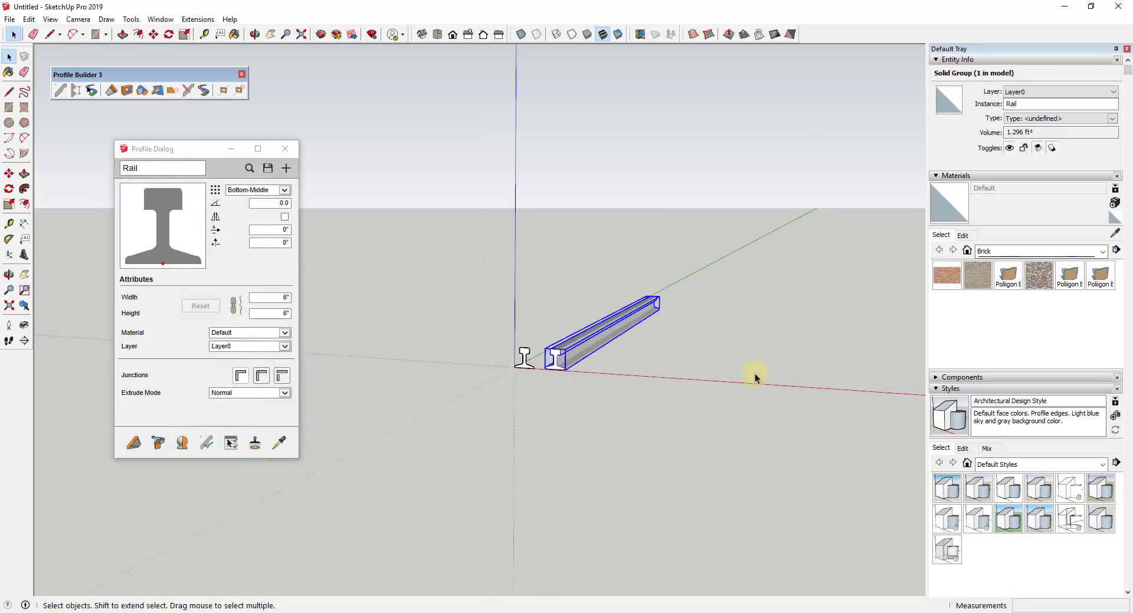
{"action": "left_click", "coordinate": [285, 150]}
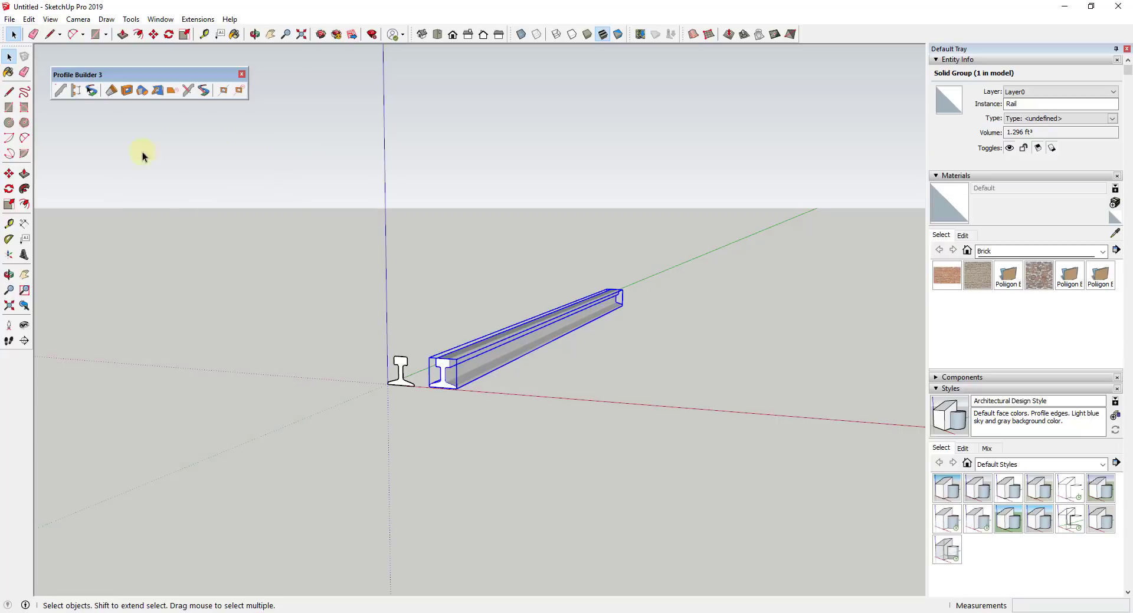
Open the assembly settings and assign the rail cross-section with Bottom-Middle placement as the profile of ProfileMember#1.
{"action": "middle_click_drag", "start_coordinate": [557, 424], "coordinate": [467, 349]}
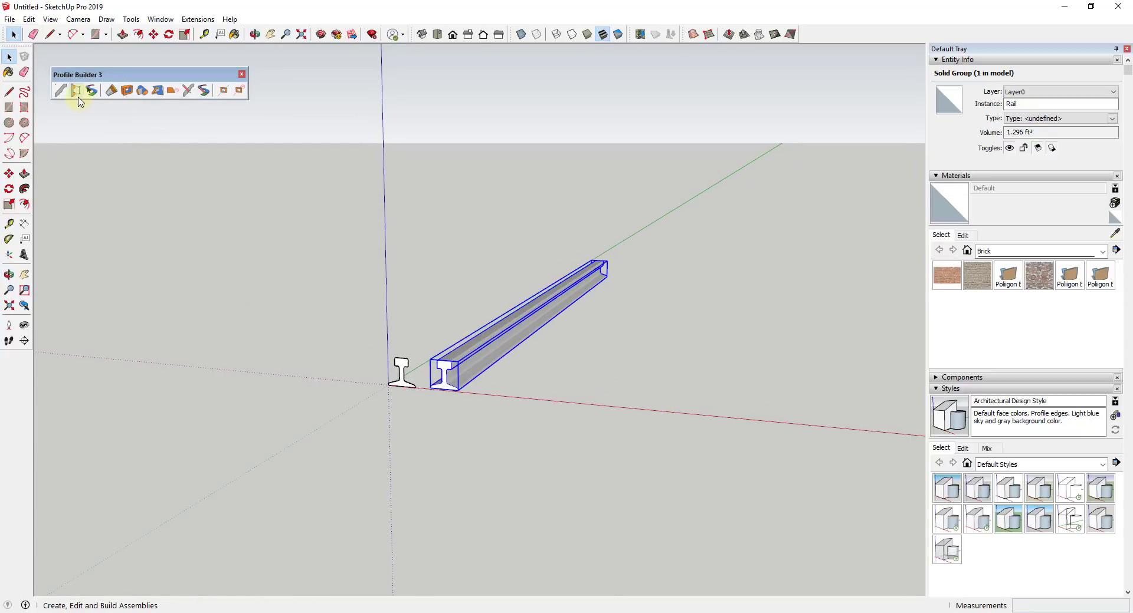
{"action": "left_click", "coordinate": [75, 91]}
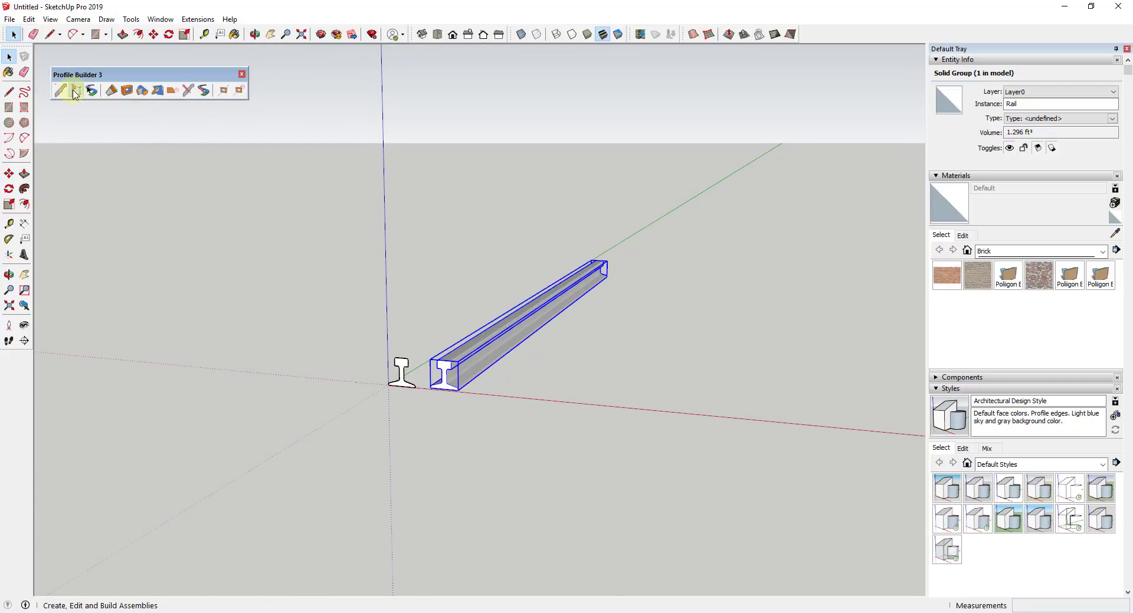
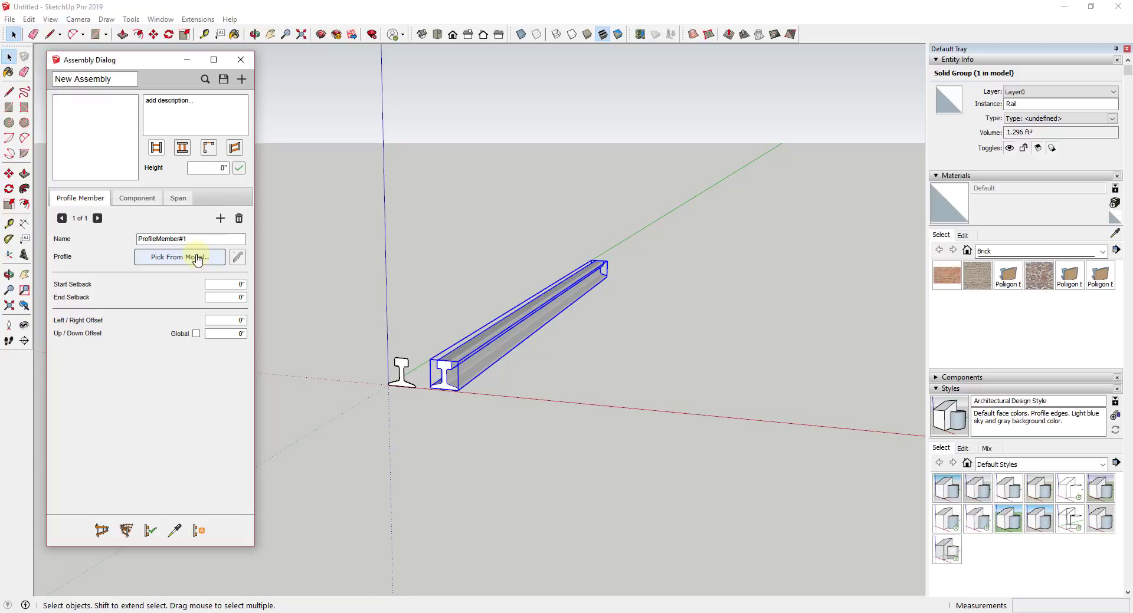
{"action": "left_click", "coordinate": [238, 257]}
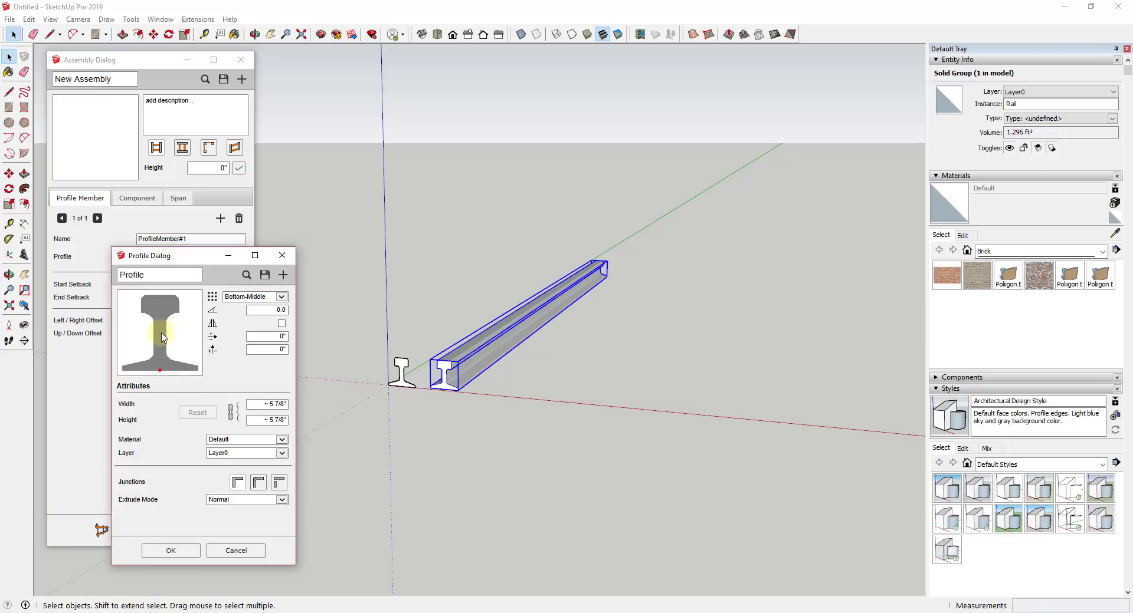
{"action": "left_click", "coordinate": [169, 552]}
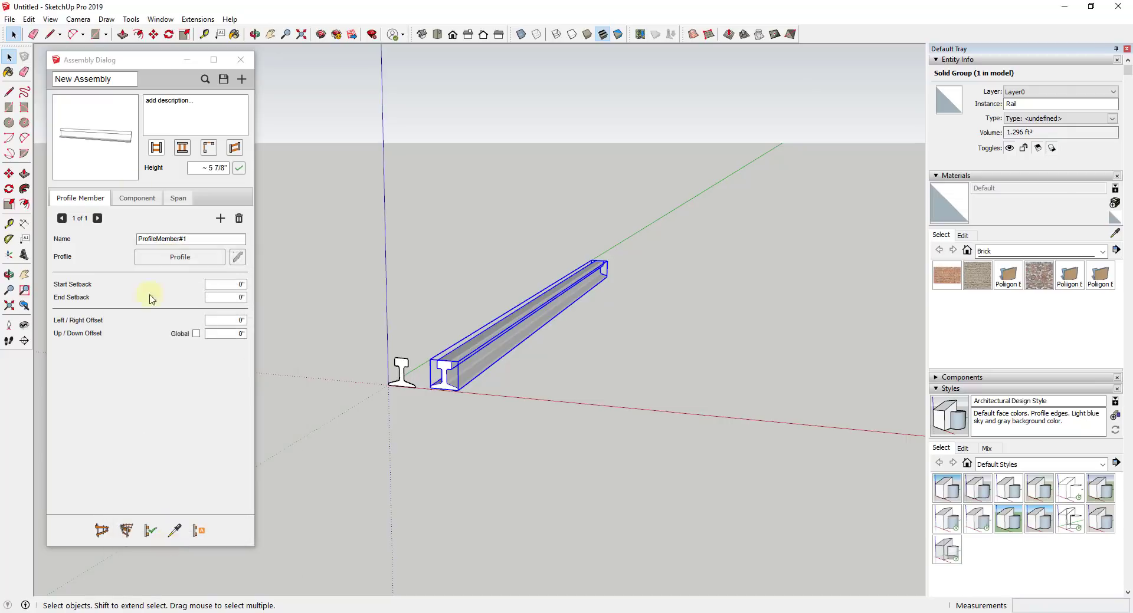
Build a straight run of the one-member assembly about 23 ft long, starting on the red axis beside the existing rail.
{"action": "left_click", "coordinate": [101, 530]}
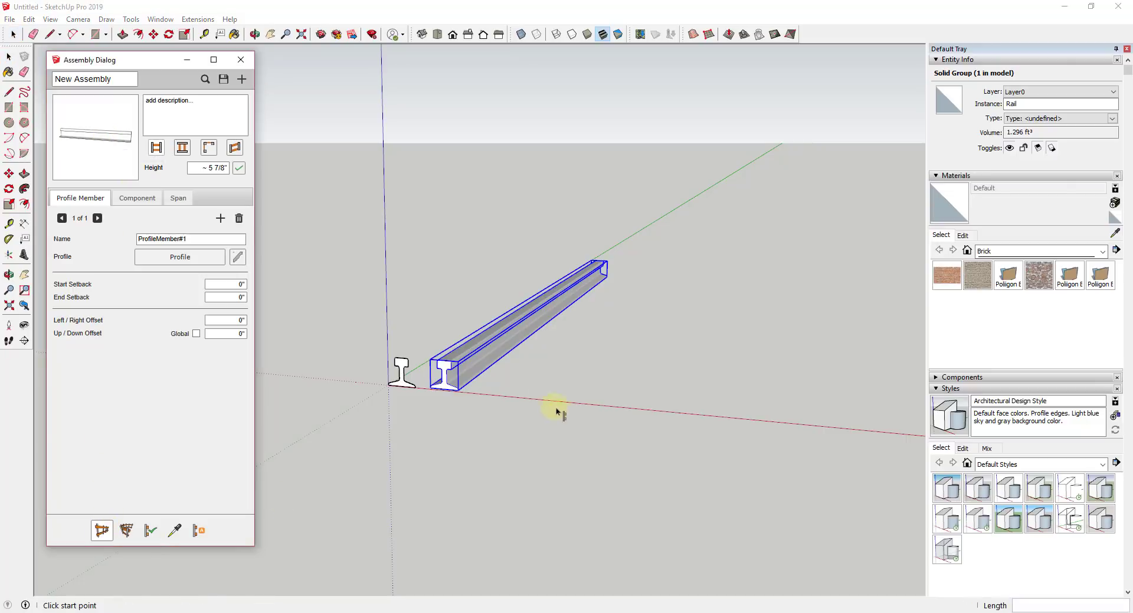
{"action": "left_click", "coordinate": [533, 400]}
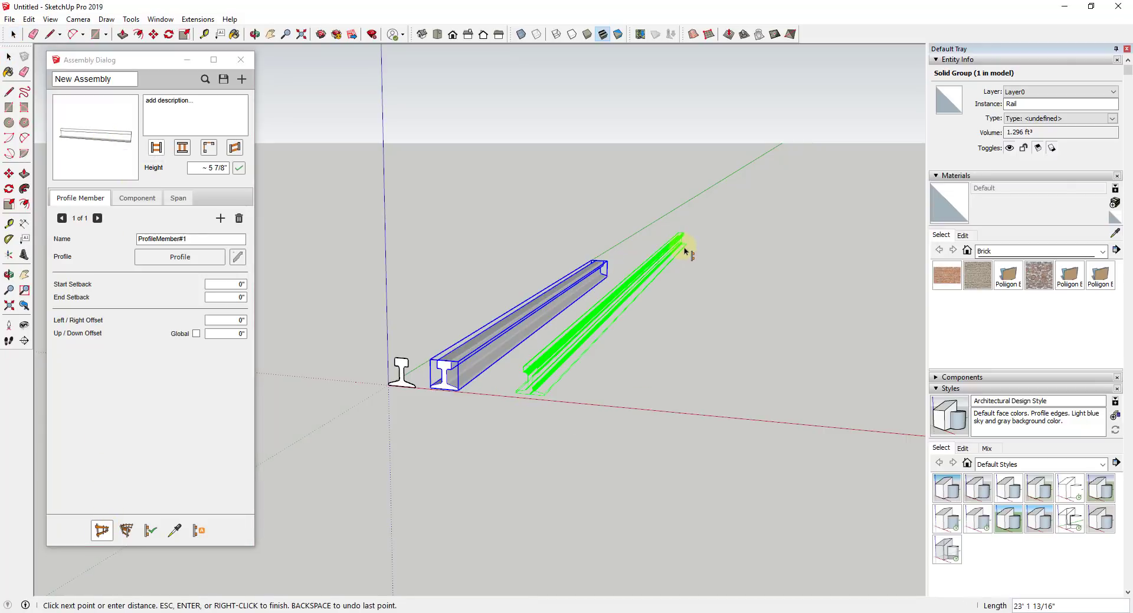
{"action": "left_click", "coordinate": [682, 246]}
{"action": "middle_click_drag", "start_coordinate": [618, 332], "coordinate": [625, 298]}
{"action": "scroll", "coordinate": [559, 371], "scroll_direction": "up", "scroll_amount": 5}
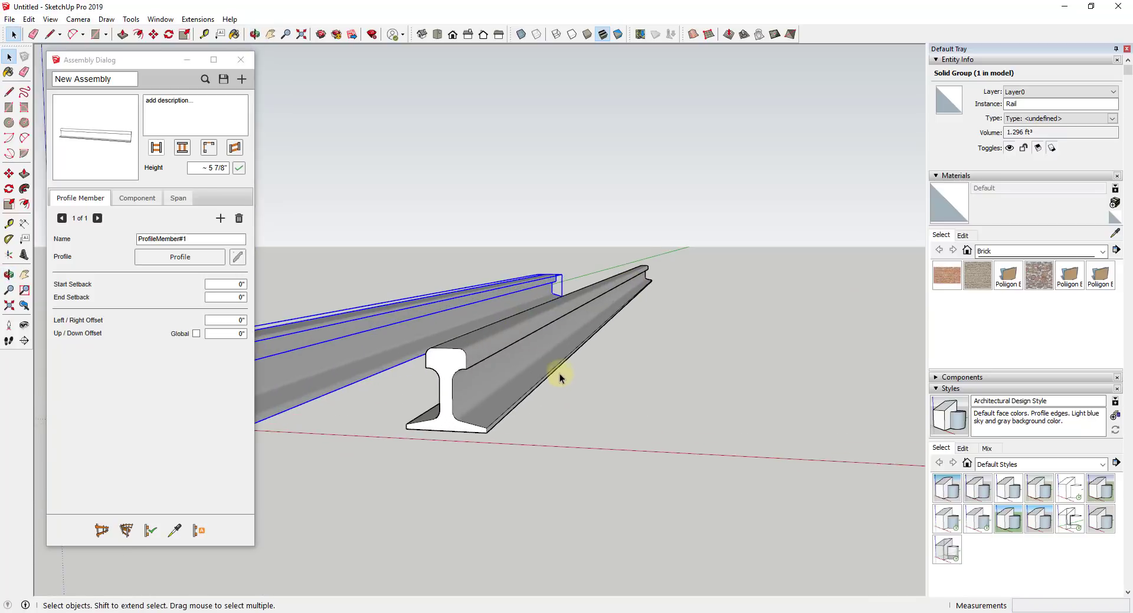
{"action": "scroll", "coordinate": [560, 369], "scroll_direction": "down", "scroll_amount": 5}
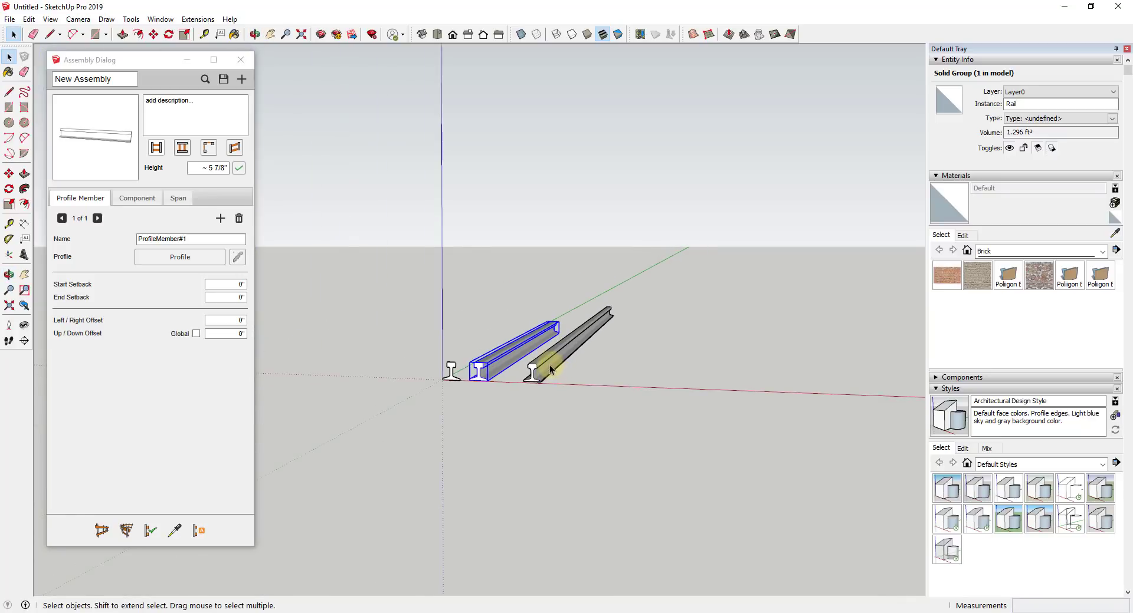
{"action": "scroll", "coordinate": [539, 367], "scroll_direction": "down", "scroll_amount": 1}
{"action": "scroll", "coordinate": [543, 369], "scroll_direction": "up", "scroll_amount": 2}
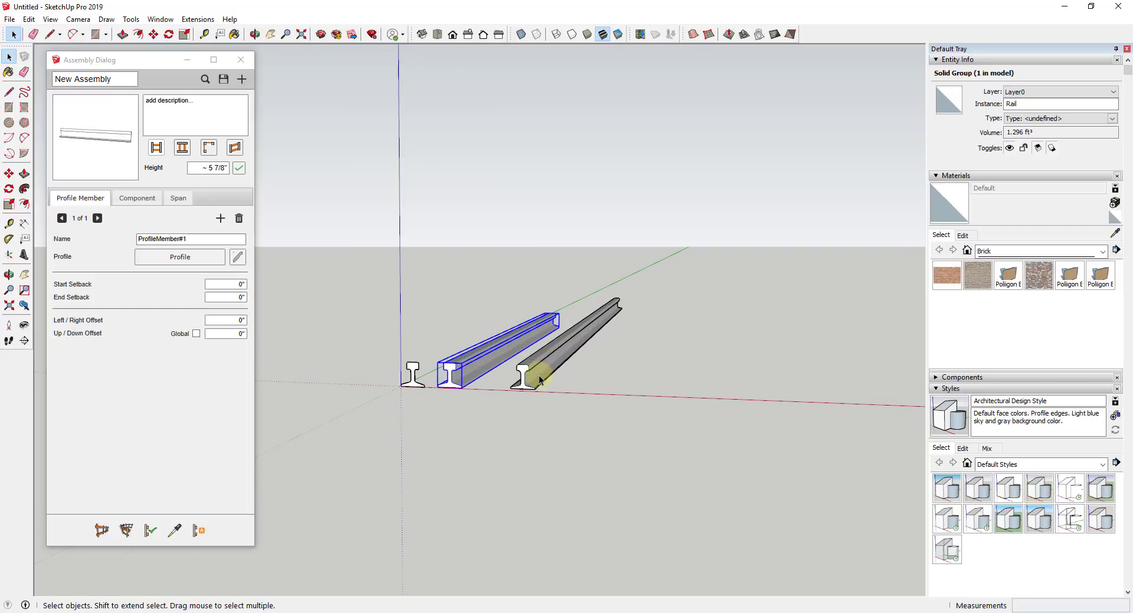
{"action": "middle_click_drag", "start_coordinate": [577, 380], "coordinate": [572, 329]}
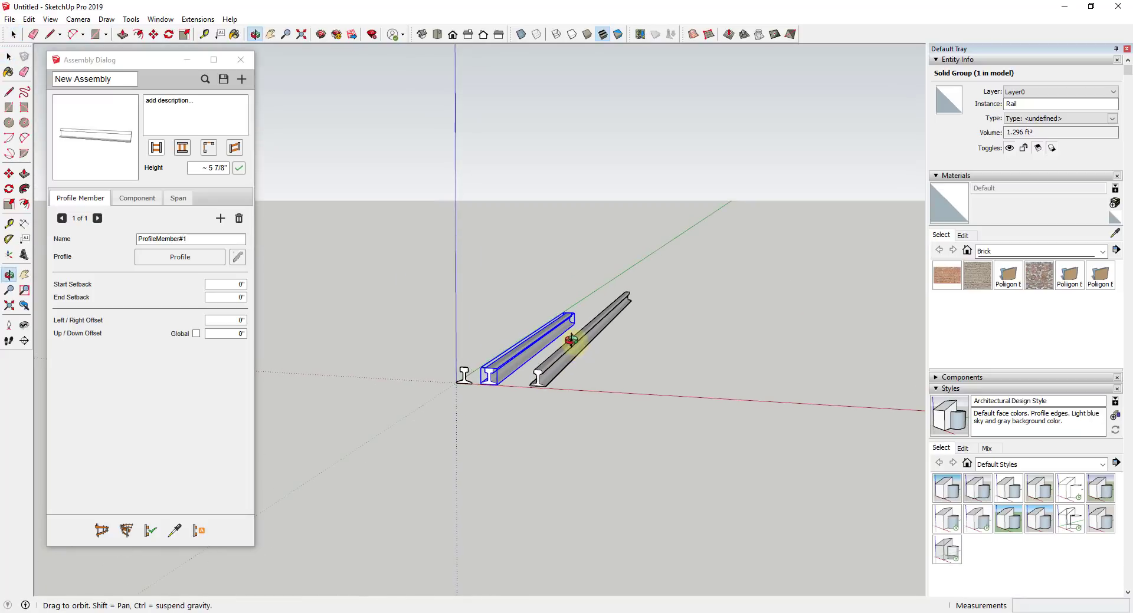
Add a second profile member to the assembly and apply the updated assembly to the newly built rail.
{"action": "left_click", "coordinate": [220, 218]}
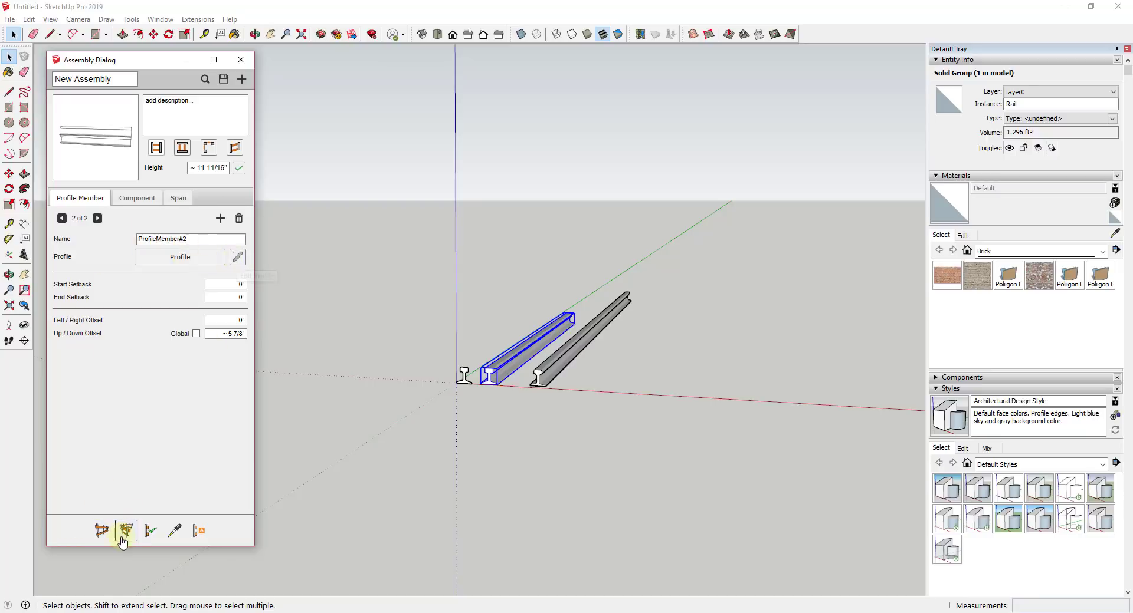
{"action": "left_click", "coordinate": [552, 370]}
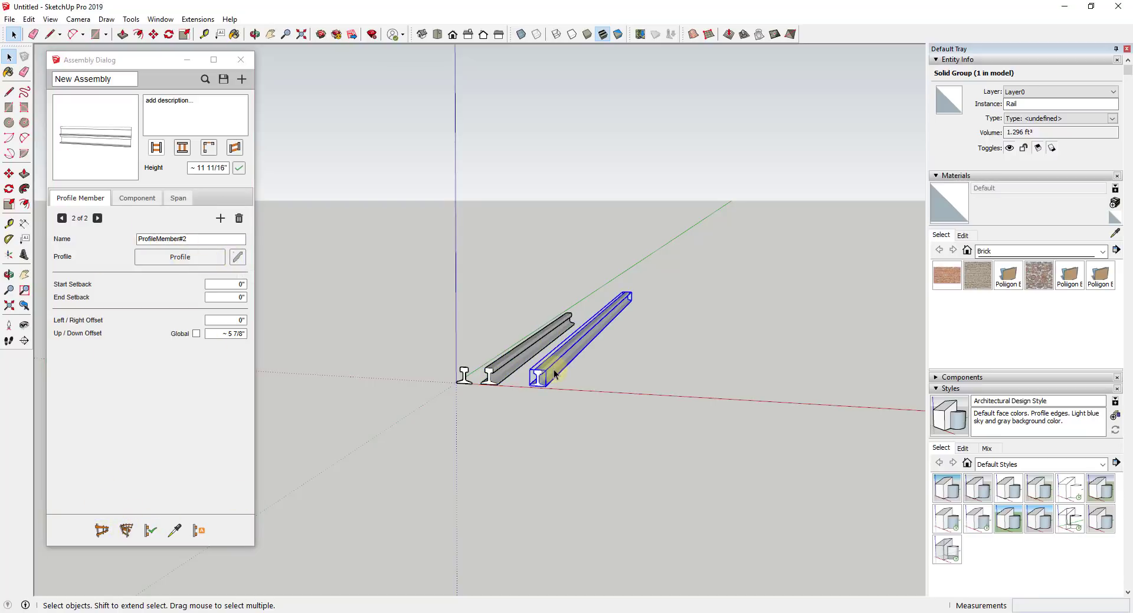
{"action": "left_click", "coordinate": [150, 531]}
{"action": "scroll", "coordinate": [542, 360], "scroll_direction": "up", "scroll_amount": 5}
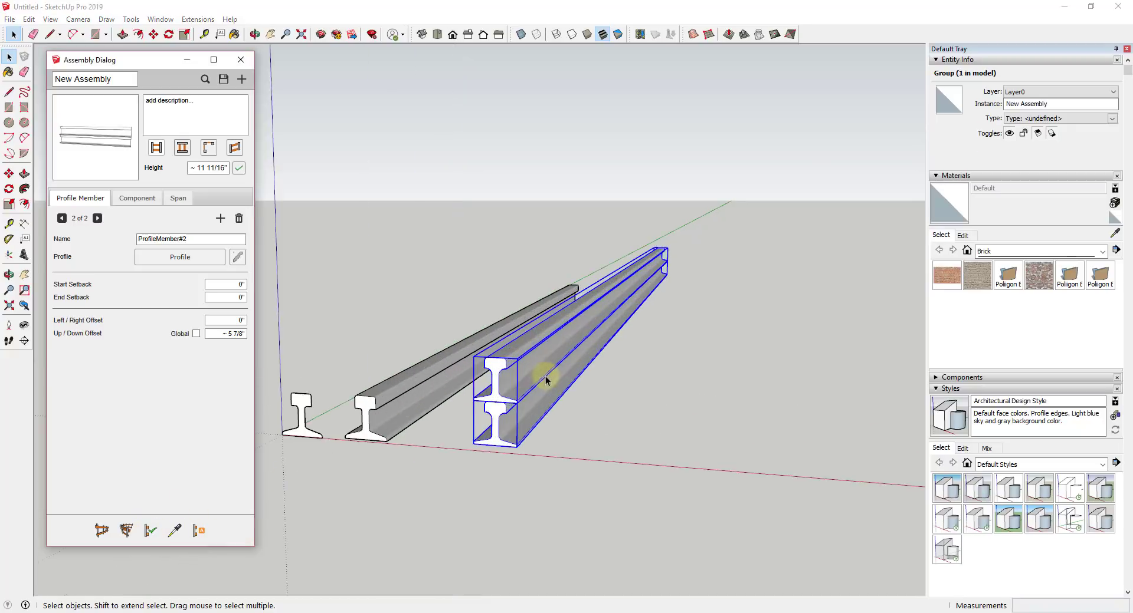
{"action": "scroll", "coordinate": [541, 360], "scroll_direction": "down", "scroll_amount": 3}
{"action": "scroll", "coordinate": [495, 363], "scroll_direction": "down", "scroll_amount": 4}
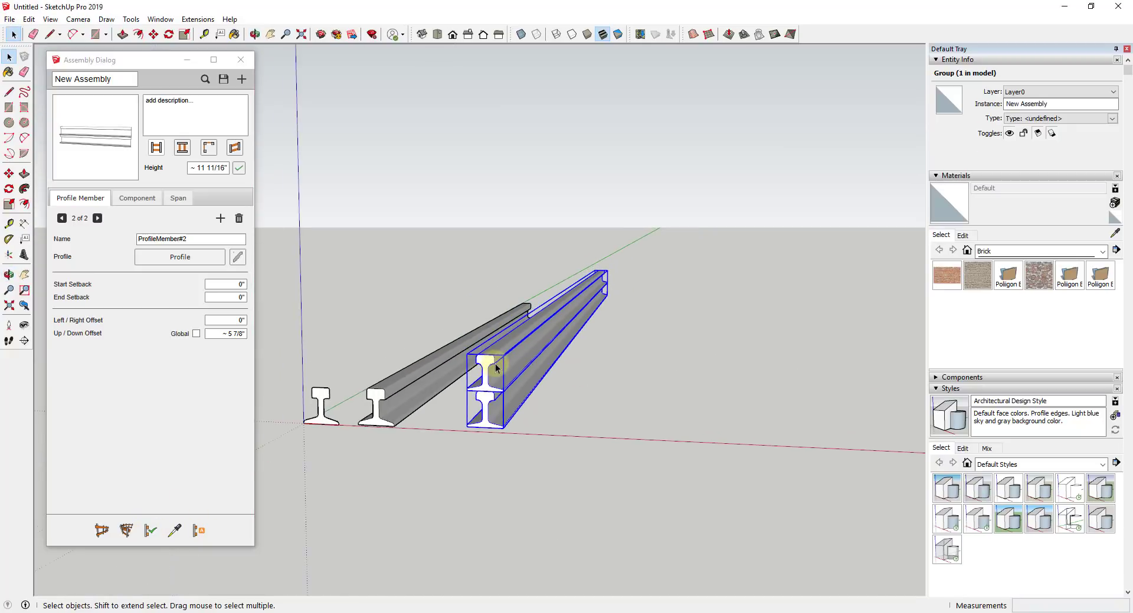
{"action": "scroll", "coordinate": [496, 365], "scroll_direction": "down", "scroll_amount": 2}
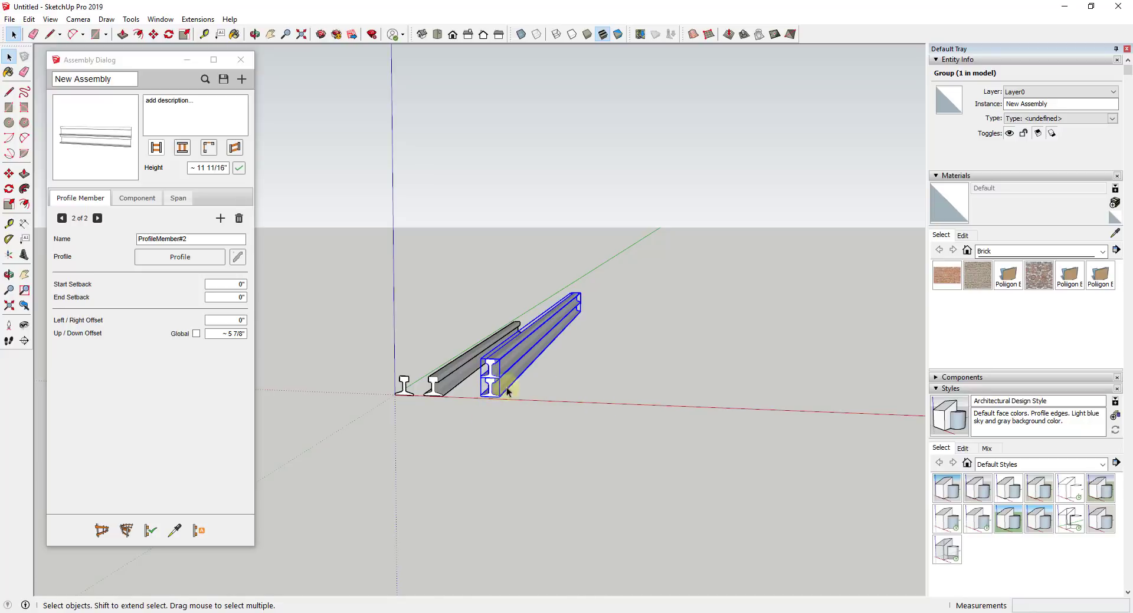
Set ProfileMember#2's up/down offset to 0" and left/right offset to 2' 8", and apply the changes to the selected assembly.
{"action": "left_click", "coordinate": [212, 335]}
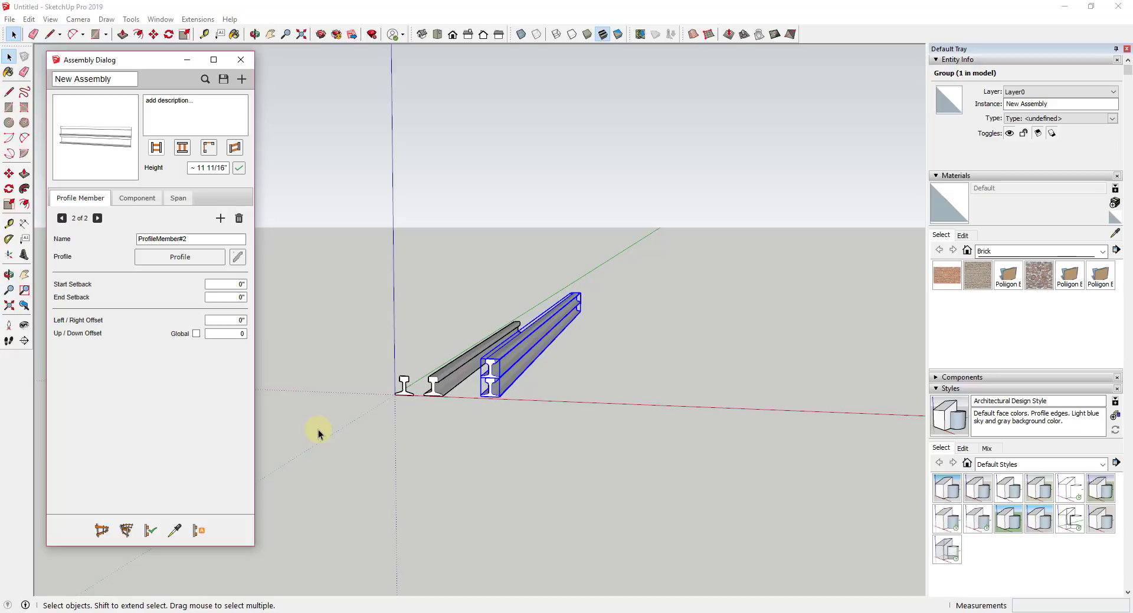
{"action": "key", "text": "Return"}
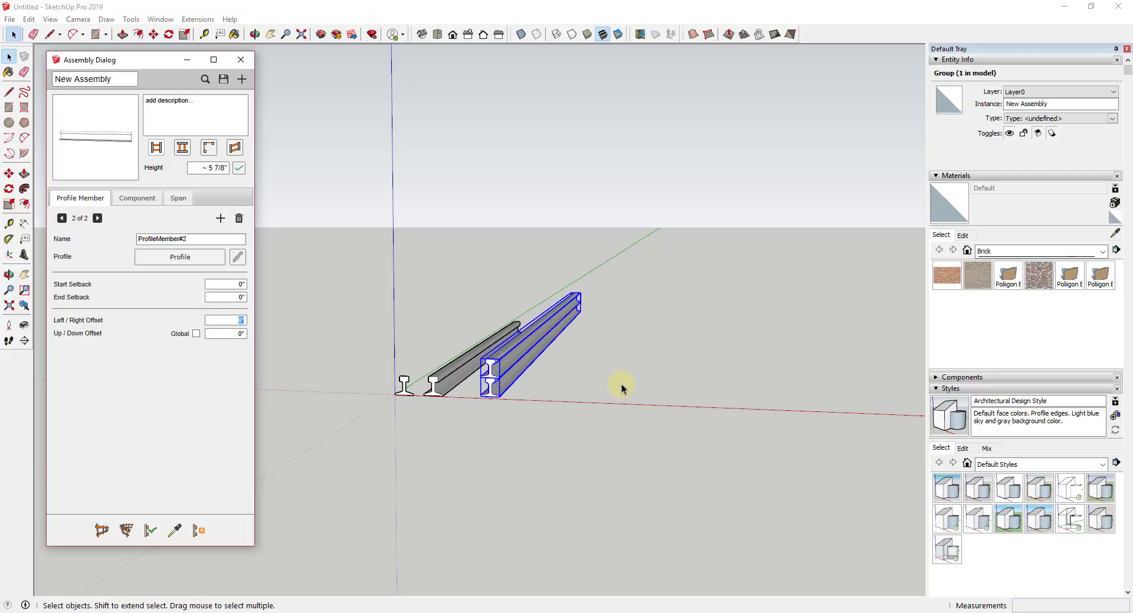
{"action": "left_click", "coordinate": [434, 345]}
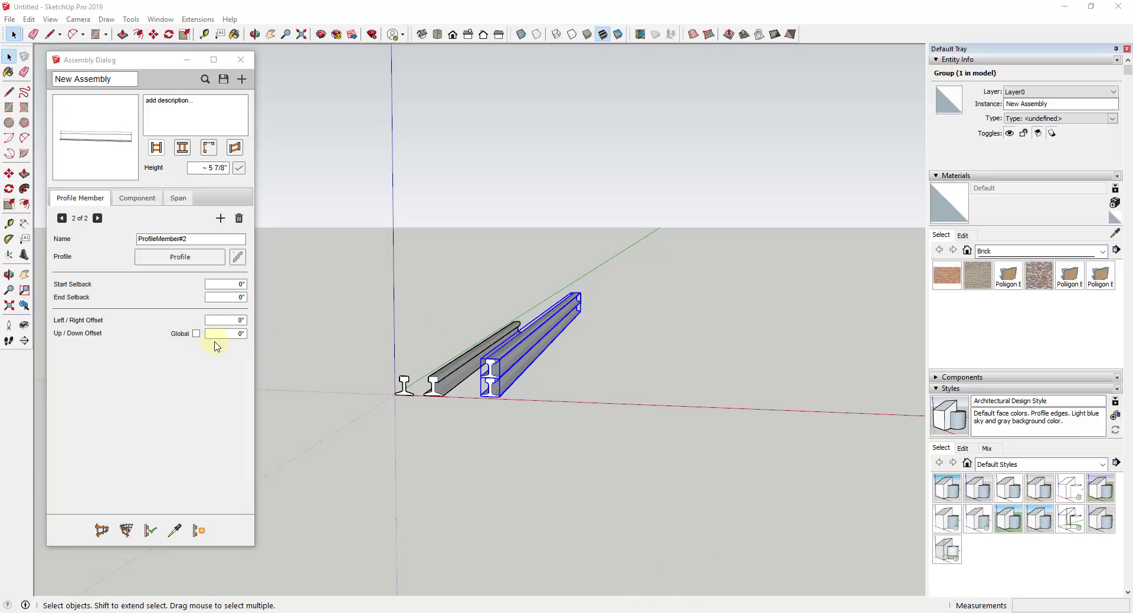
{"action": "left_click", "coordinate": [220, 322]}
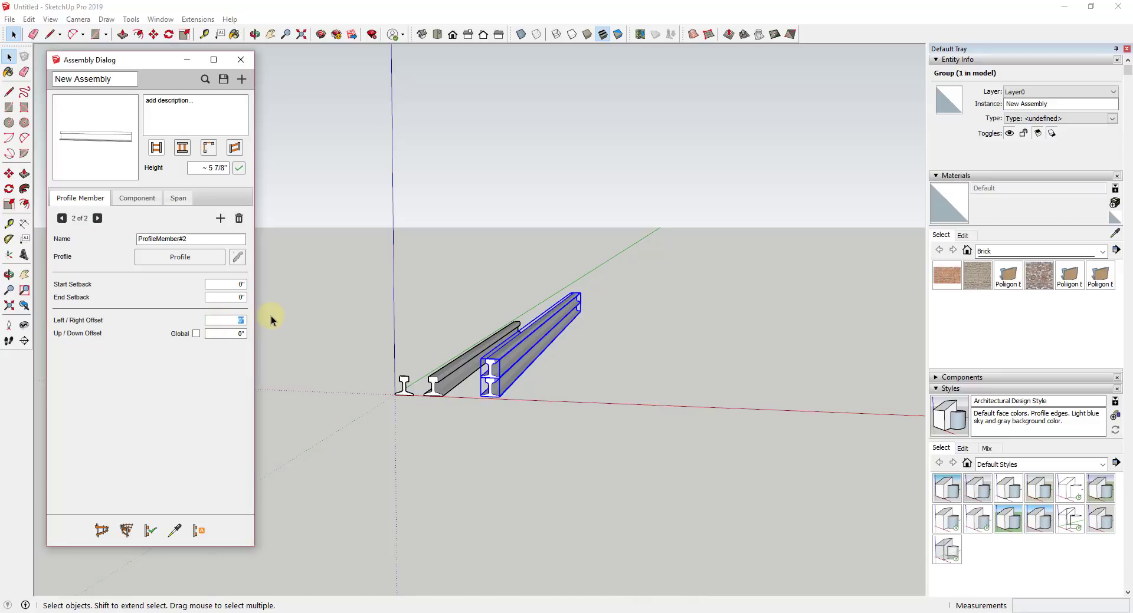
{"action": "key", "text": "Tab"}
{"action": "left_click", "coordinate": [151, 530]}
{"action": "middle_click_drag", "start_coordinate": [602, 389], "coordinate": [498, 385]}
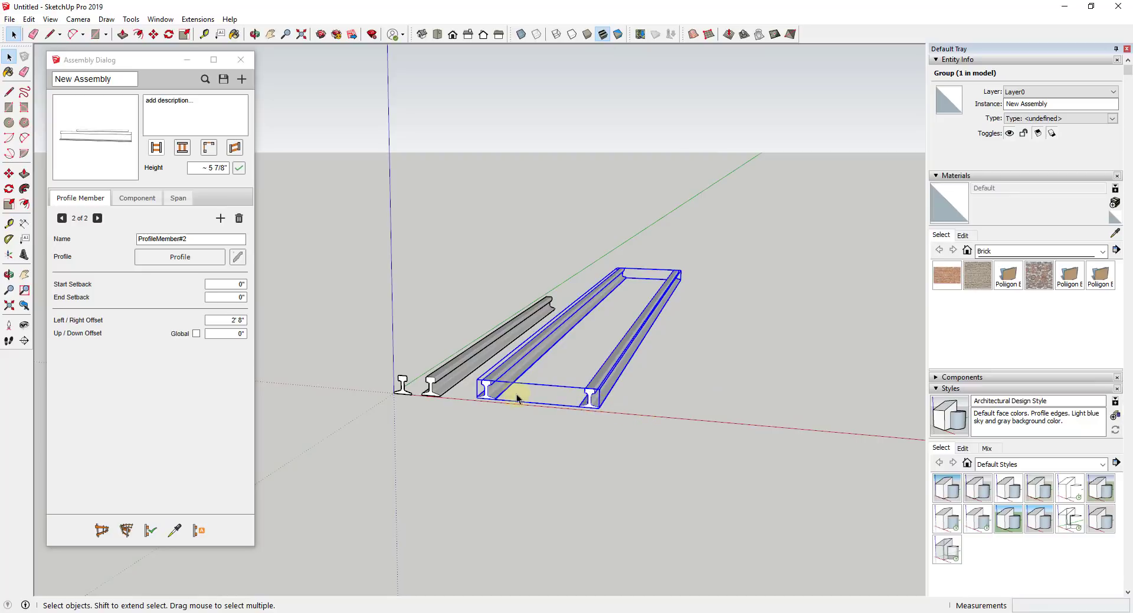
Erase the single rail standing between the drawn cross-section and the two-rail assembly.
{"action": "key", "text": "e"}
{"action": "left_click", "coordinate": [429, 387]}
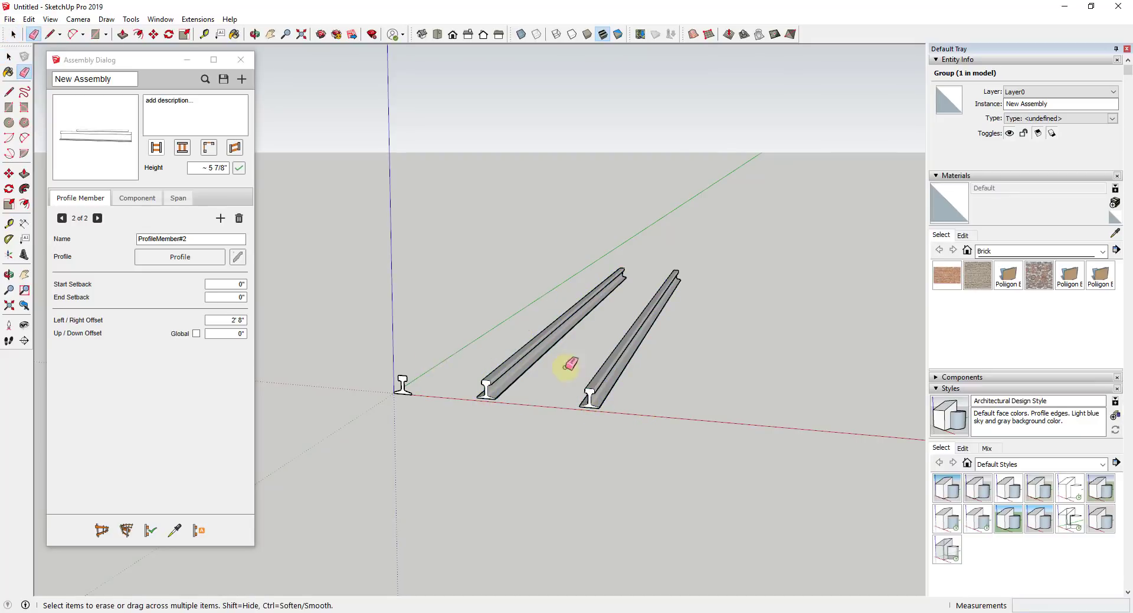
{"action": "mouse_move", "coordinate": [565, 361]}
{"action": "middle_mouse_down"}
{"action": "mouse_move", "coordinate": [601, 361]}
{"action": "mouse_move", "coordinate": [608, 334]}
{"action": "middle_mouse_up"}
{"action": "scroll", "coordinate": [598, 360], "scroll_direction": "up", "scroll_amount": 3}
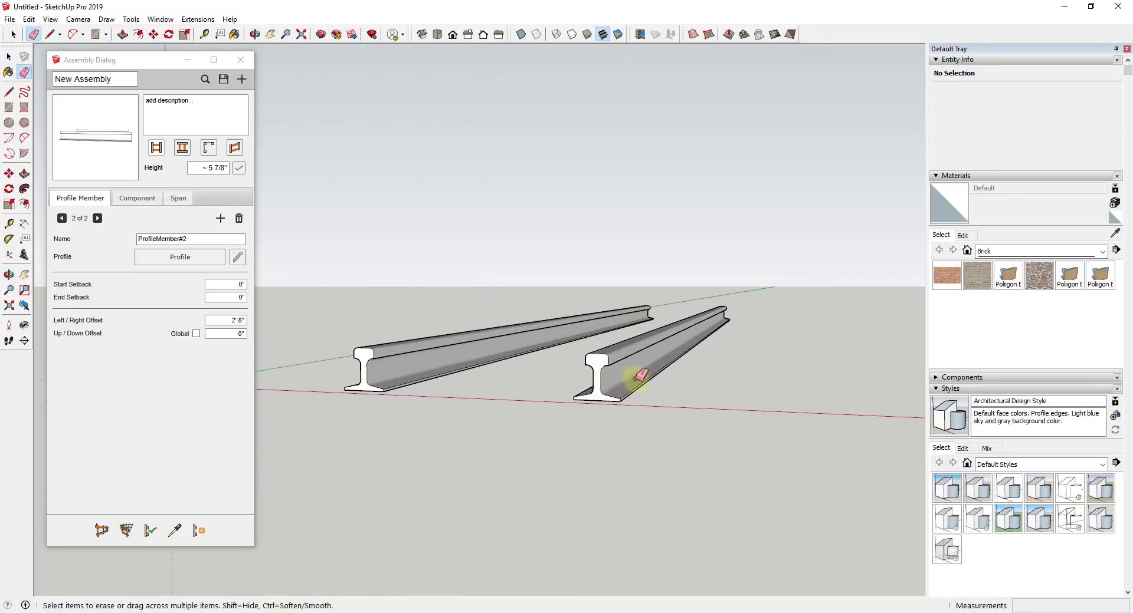
{"action": "scroll", "coordinate": [749, 374], "scroll_direction": "up", "scroll_amount": 2}
{"action": "scroll", "coordinate": [683, 358], "scroll_direction": "down", "scroll_amount": 6}
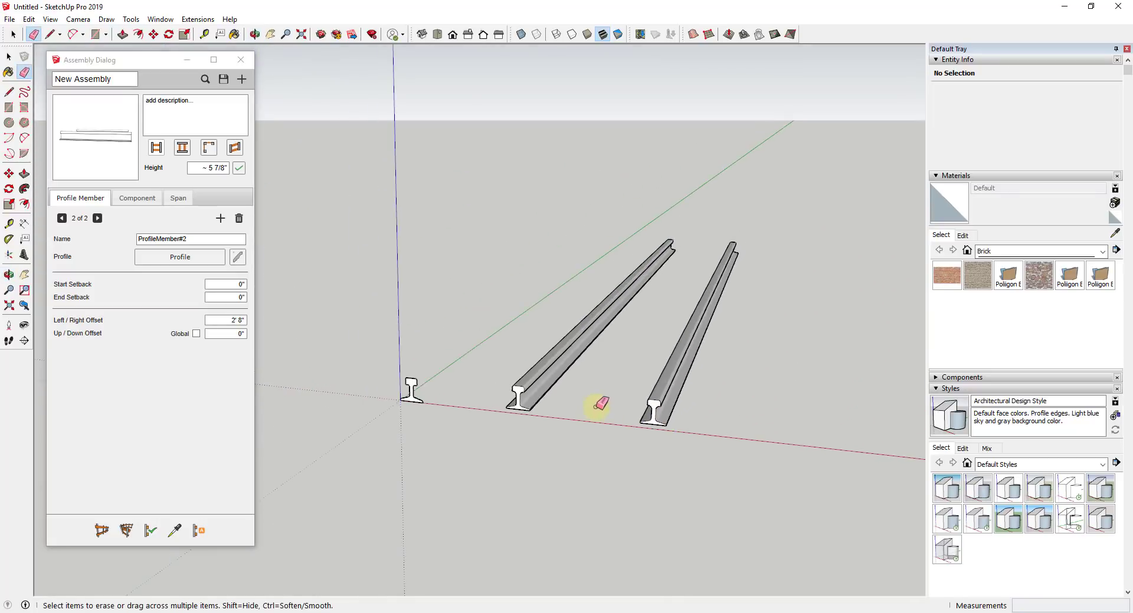
Build a test run of the two-rail assembly about 110 ft long away from the existing track, and erase it.
{"action": "left_click", "coordinate": [102, 530]}
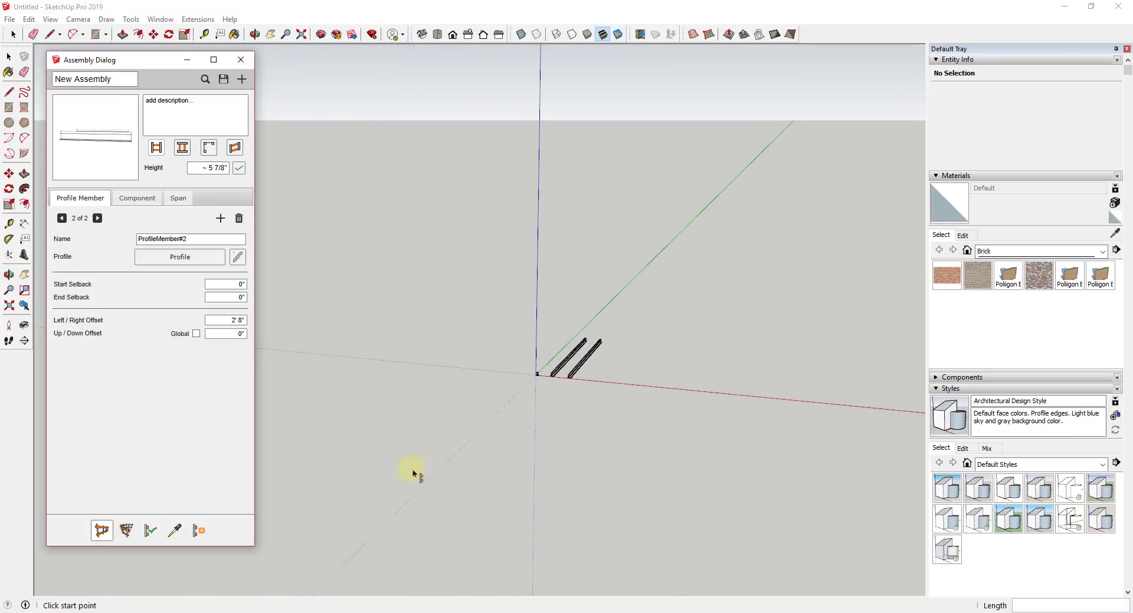
{"action": "left_click", "coordinate": [717, 384]}
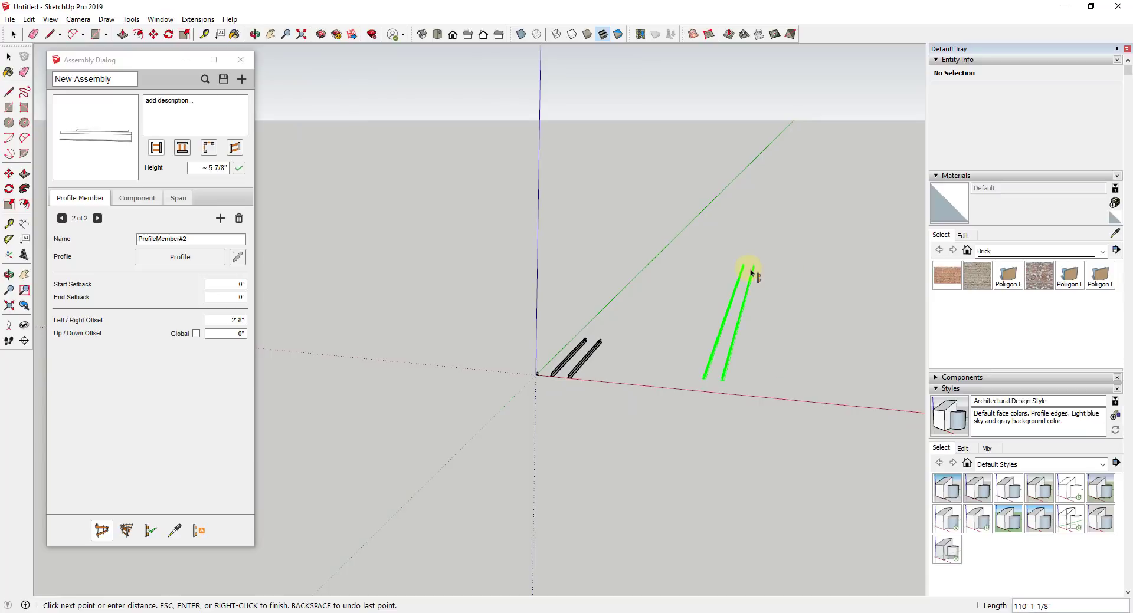
{"action": "left_click", "coordinate": [748, 268]}
{"action": "middle_click_drag", "start_coordinate": [776, 386], "coordinate": [674, 446]}
{"action": "key", "text": "e"}
{"action": "left_click", "coordinate": [607, 412]}
{"action": "mouse_move", "coordinate": [832, 384]}
{"action": "middle_mouse_down"}
{"action": "mouse_move", "coordinate": [366, 348]}
{"action": "mouse_move", "coordinate": [430, 384]}
{"action": "mouse_move", "coordinate": [444, 420]}
{"action": "mouse_move", "coordinate": [460, 412]}
{"action": "mouse_move", "coordinate": [452, 392]}
{"action": "middle_mouse_up"}
{"action": "key", "text": "space"}
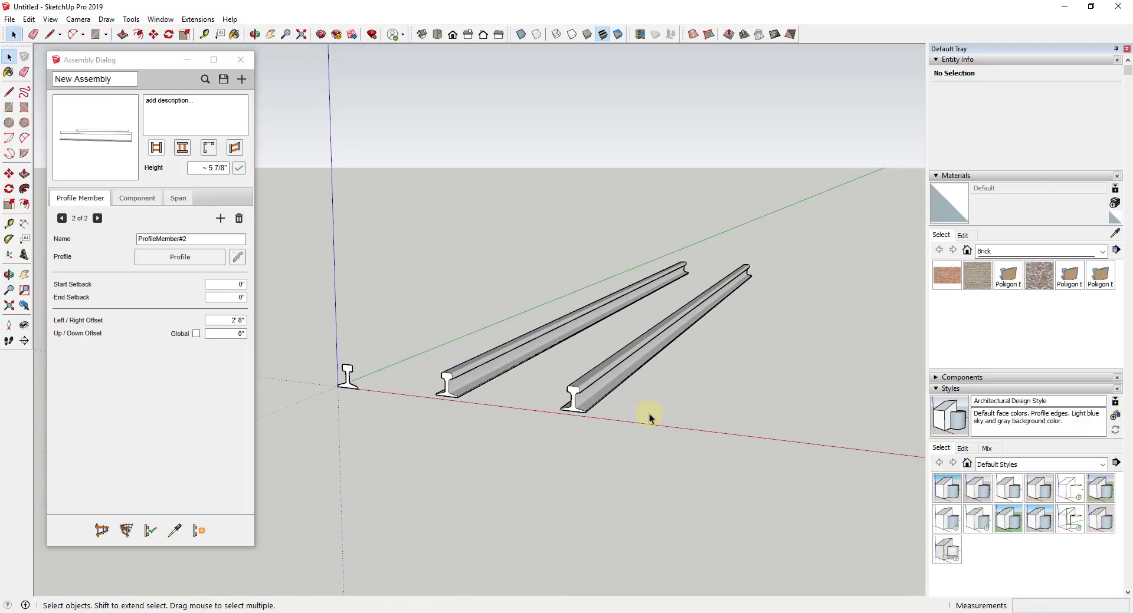
Draw an 8' line parallel to the red axis in front of the rails and a 9" line from its end along the green axis.
{"action": "middle_click_drag", "start_coordinate": [731, 402], "coordinate": [464, 444]}
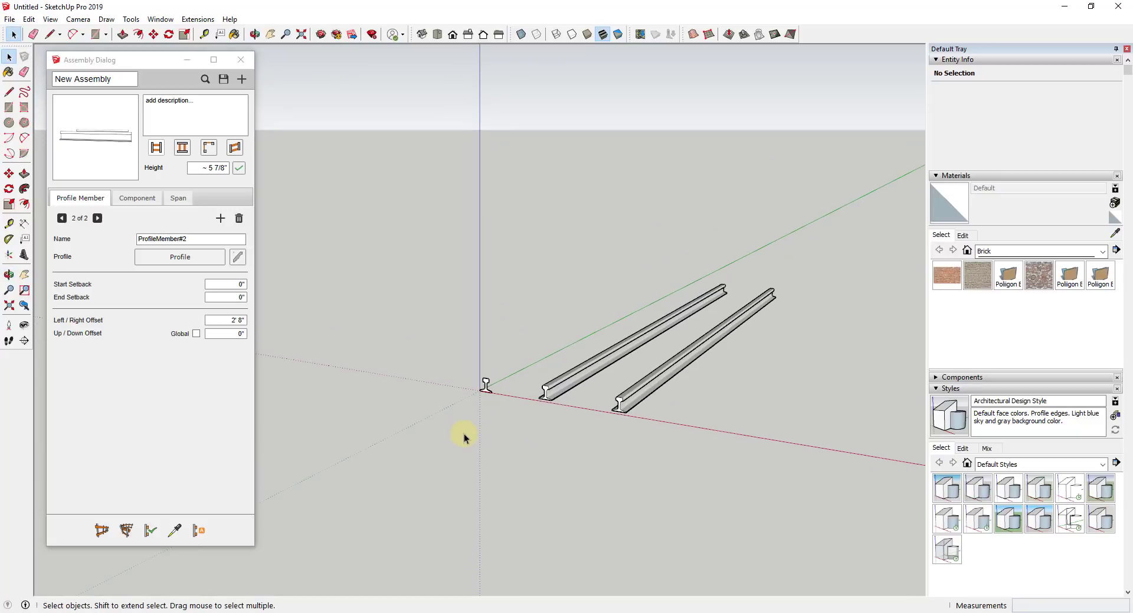
{"action": "key", "text": "r"}
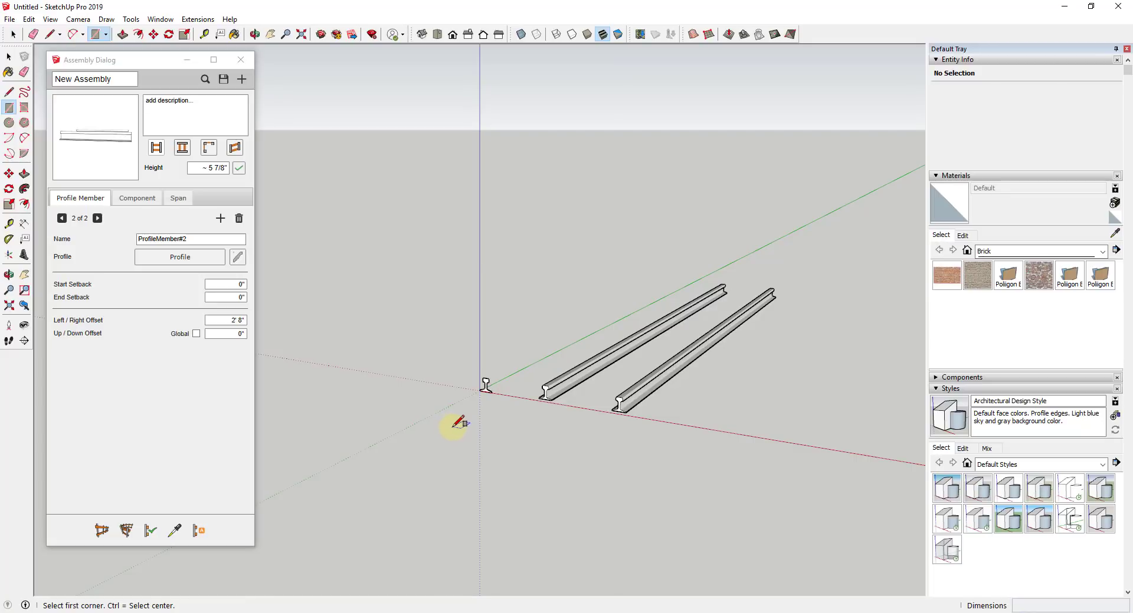
{"action": "key", "text": "l"}
{"action": "left_click", "coordinate": [448, 429]}
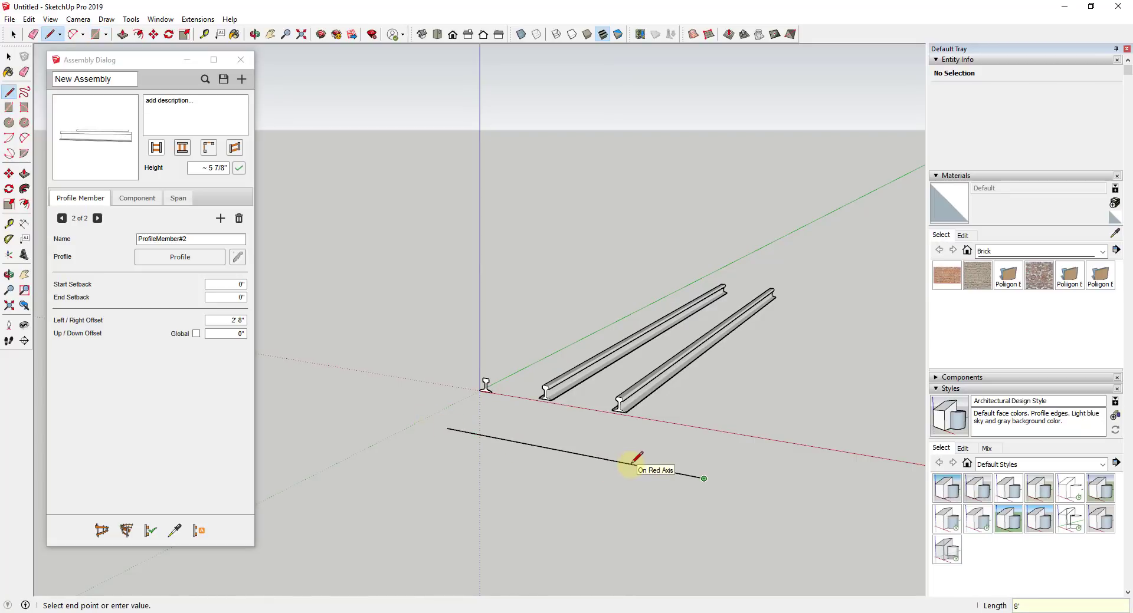
{"action": "left_click", "coordinate": [704, 478]}
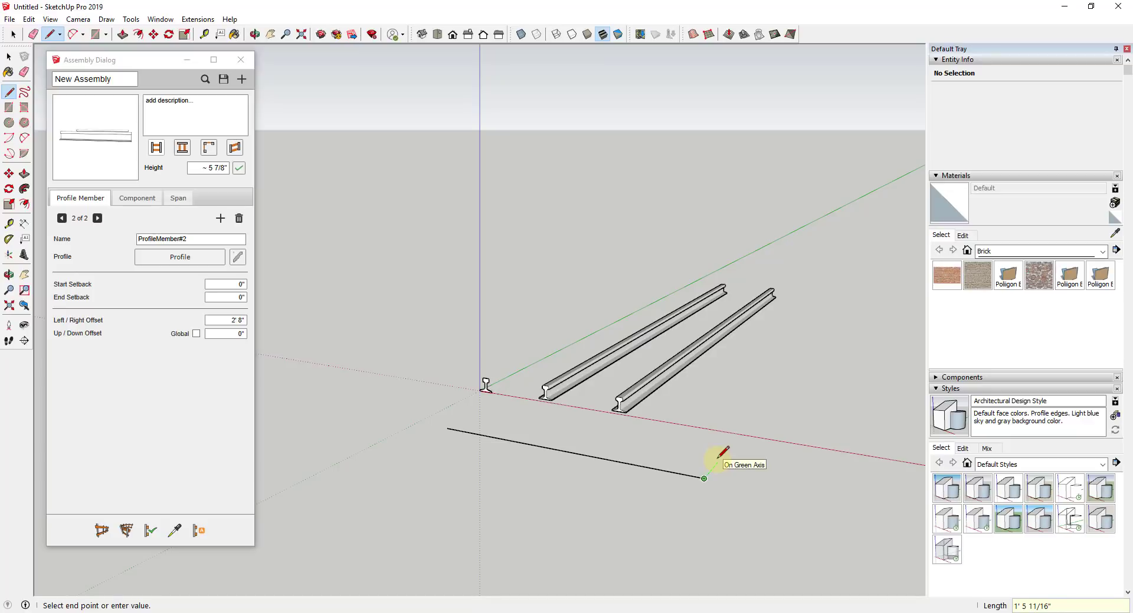
{"action": "type", "text": "9"}
{"action": "key", "text": "Return"}
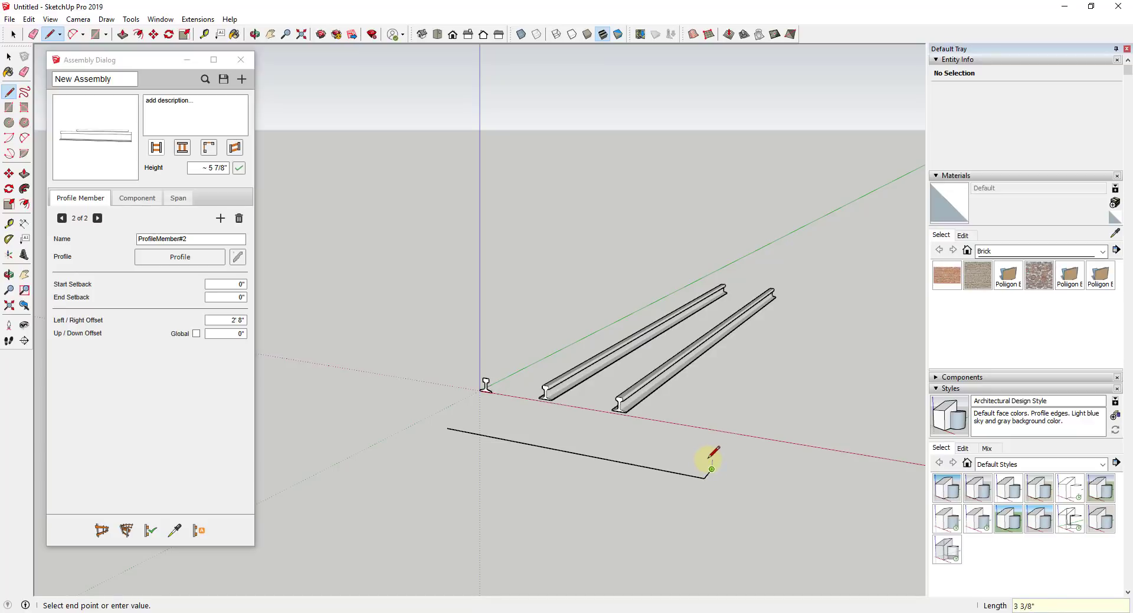
Draw an 8' by 9" rectangle between the outer ends of the two guide lines.
{"action": "key", "text": "space"}
{"action": "key", "text": "r"}
{"action": "left_click", "coordinate": [711, 470]}
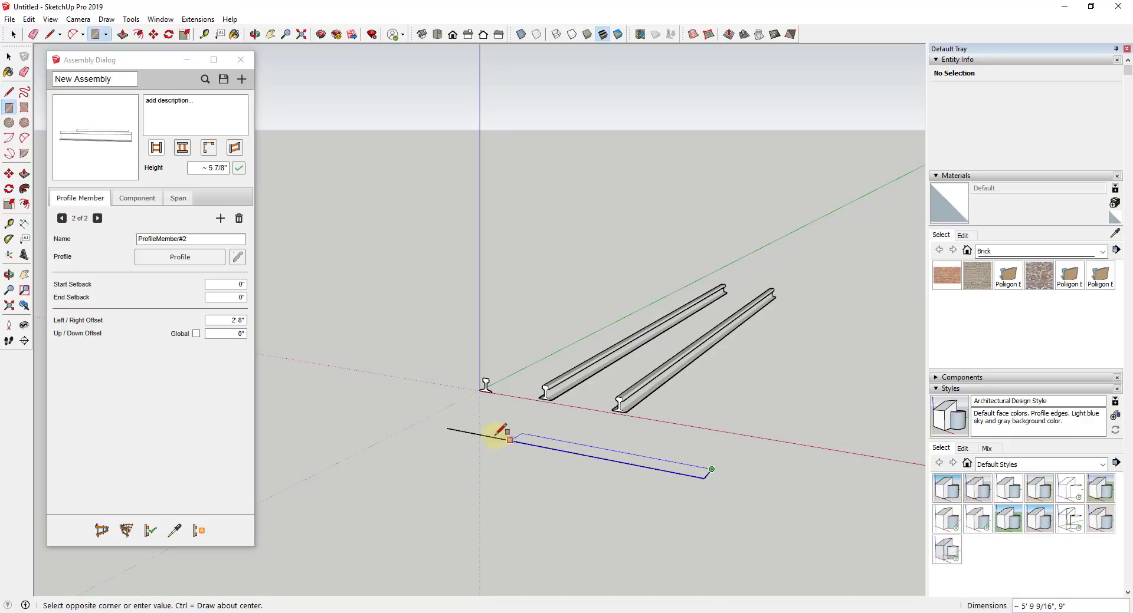
{"action": "left_click", "coordinate": [448, 425]}
{"action": "key", "text": "space"}
{"action": "scroll", "coordinate": [712, 495], "scroll_direction": "up", "scroll_amount": 2}
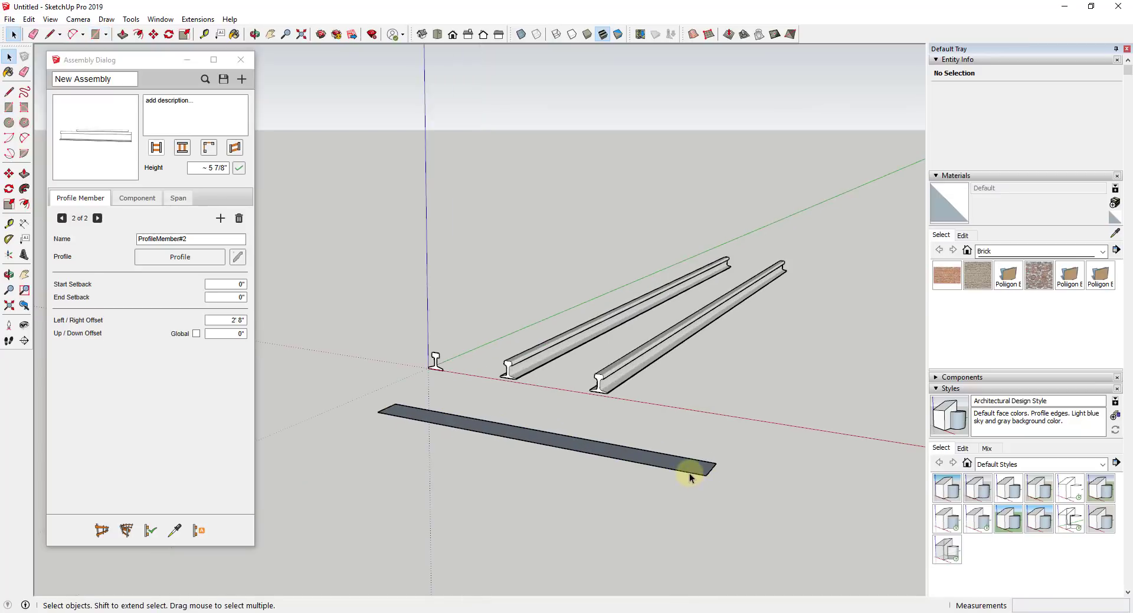
Extrude the rectangle upward 6" into a box.
{"action": "key", "text": "p"}
{"action": "left_click", "coordinate": [678, 465]}
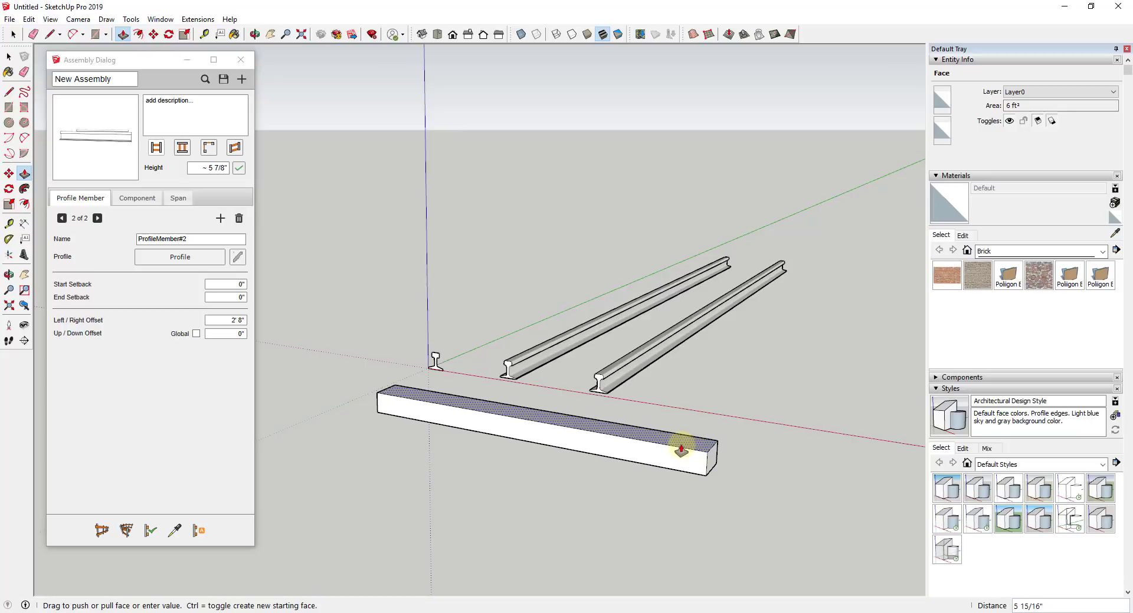
{"action": "type", "text": "6"}
{"action": "key", "text": "Return"}
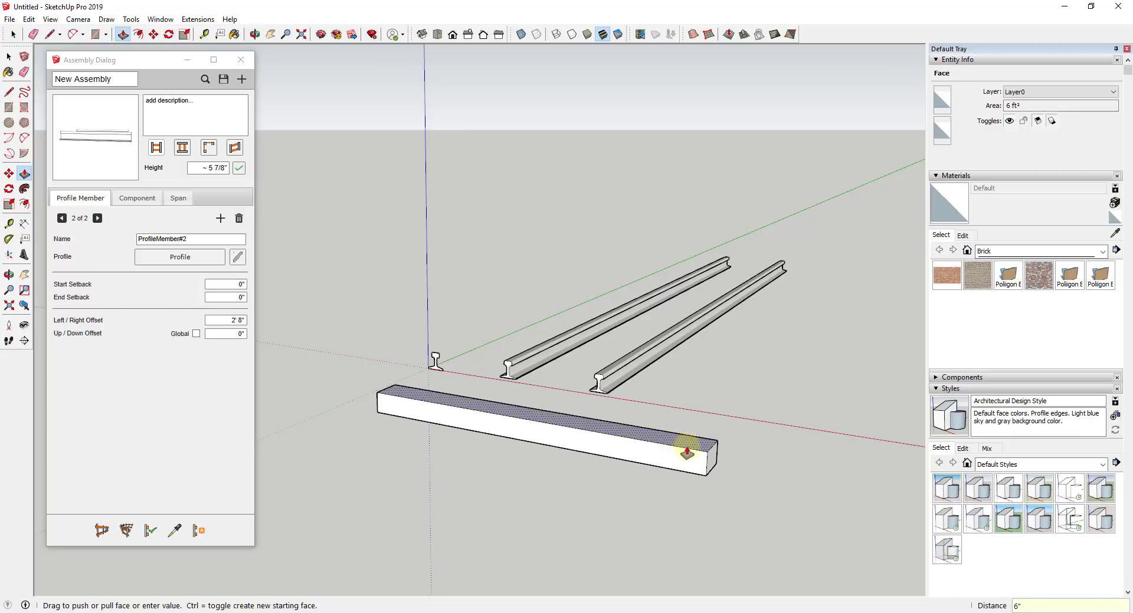
{"action": "key", "text": "space"}
Make the whole tie box a component with the definition name Railroad Tie.
{"action": "middle_click_drag", "start_coordinate": [683, 455], "coordinate": [676, 400]}
{"action": "scroll", "coordinate": [676, 400], "scroll_direction": "up", "scroll_amount": 2}
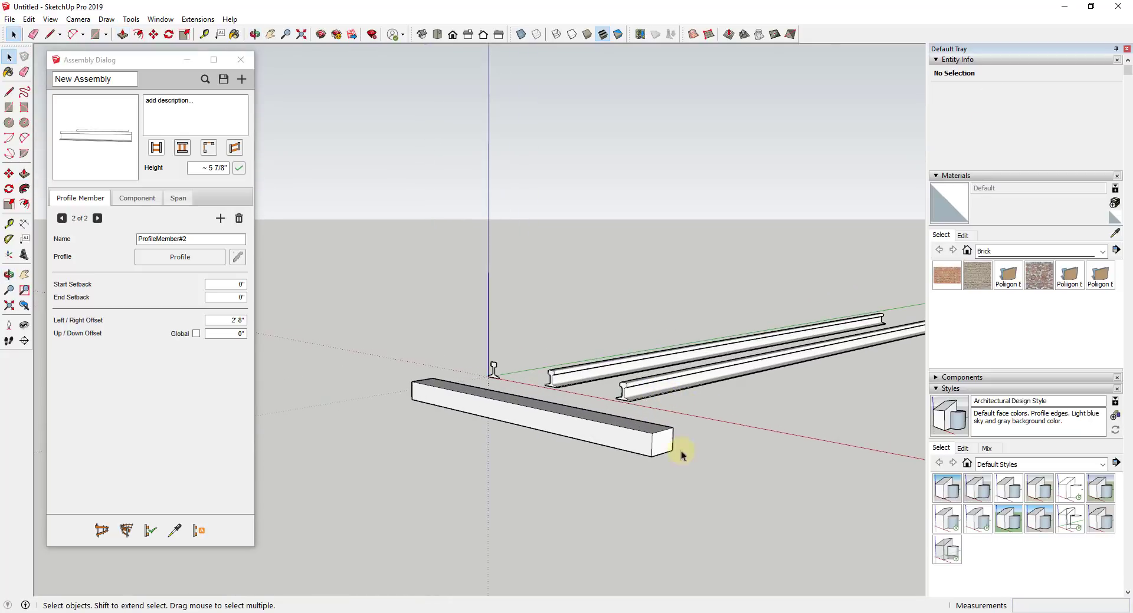
{"action": "scroll", "coordinate": [688, 412], "scroll_direction": "down", "scroll_amount": 1}
{"action": "scroll", "coordinate": [650, 454], "scroll_direction": "up", "scroll_amount": 2}
{"action": "scroll", "coordinate": [662, 455], "scroll_direction": "down", "scroll_amount": 2}
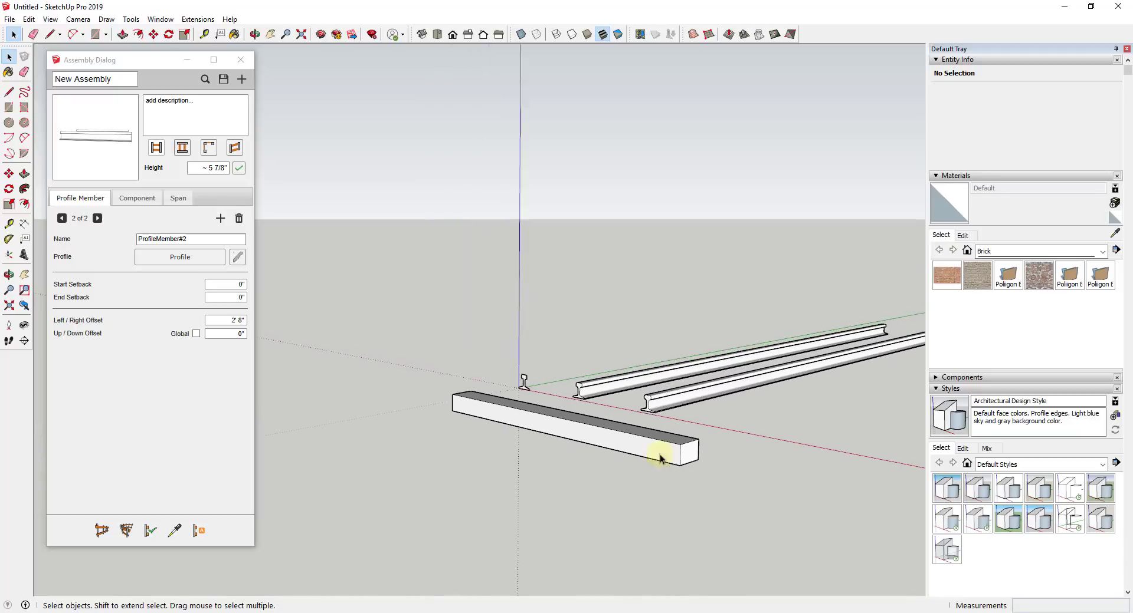
{"action": "scroll", "coordinate": [675, 431], "scroll_direction": "up", "scroll_amount": 2}
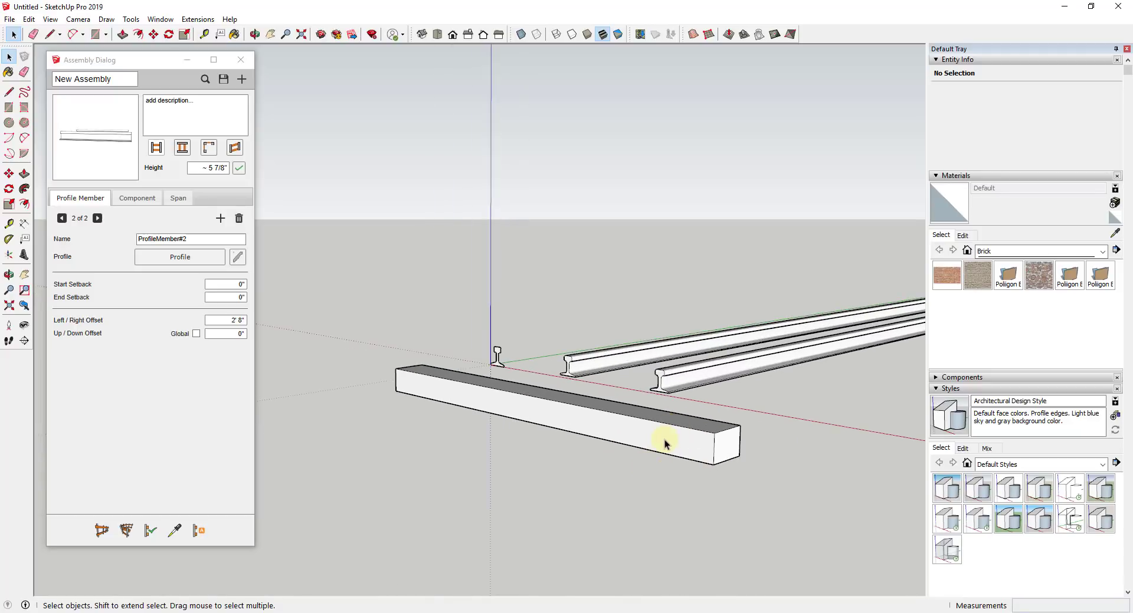
{"action": "triple_click", "coordinate": [664, 444]}
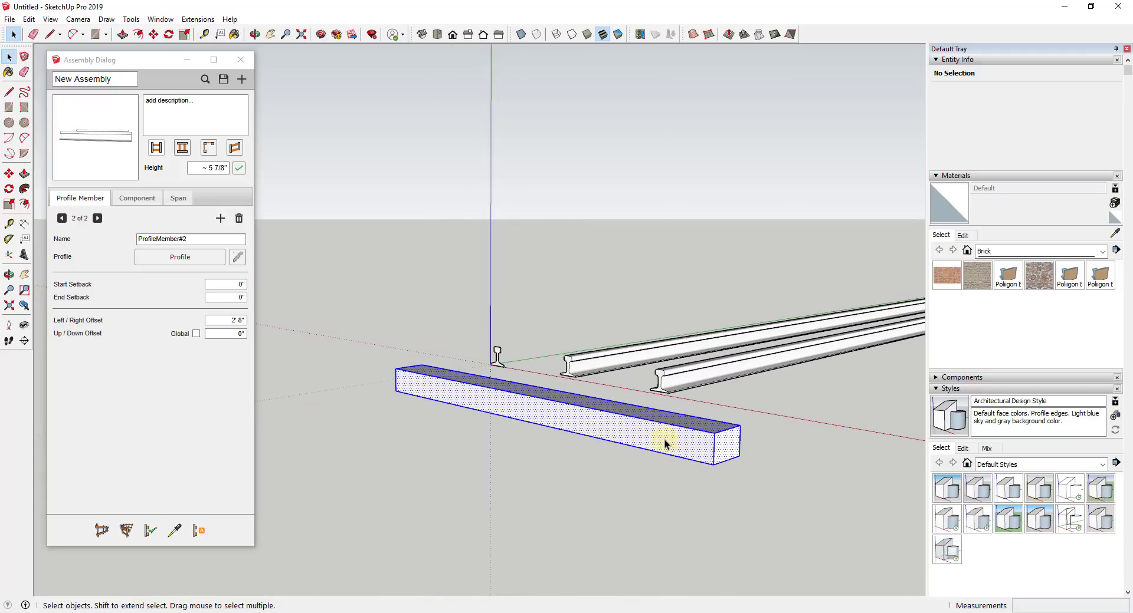
{"action": "right_click", "coordinate": [666, 444]}
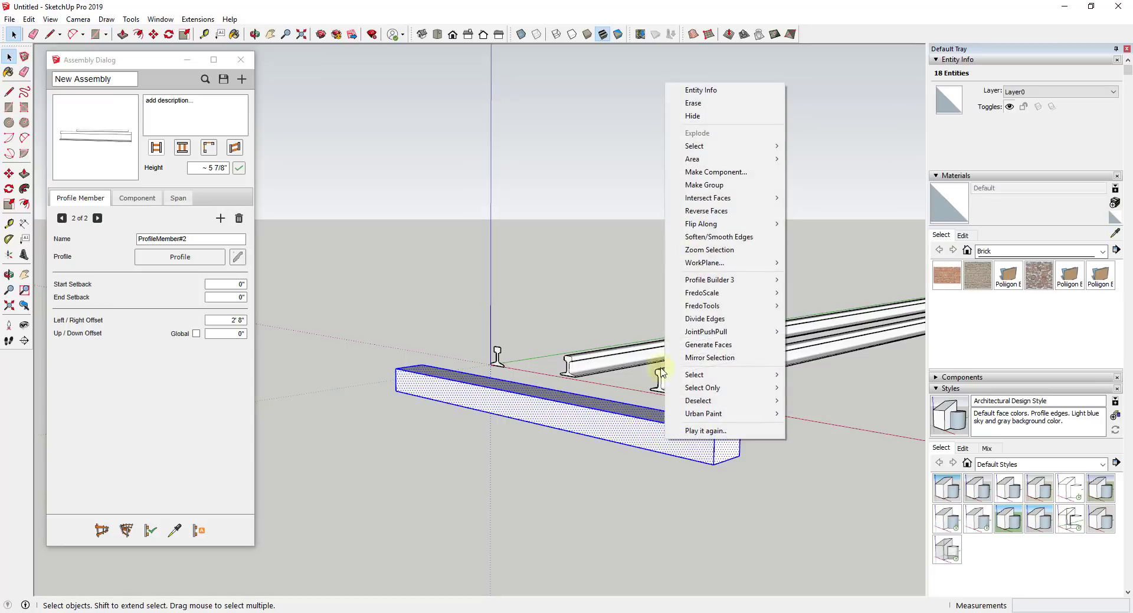
{"action": "left_click", "coordinate": [721, 172]}
{"action": "type", "text": "Railroad"}
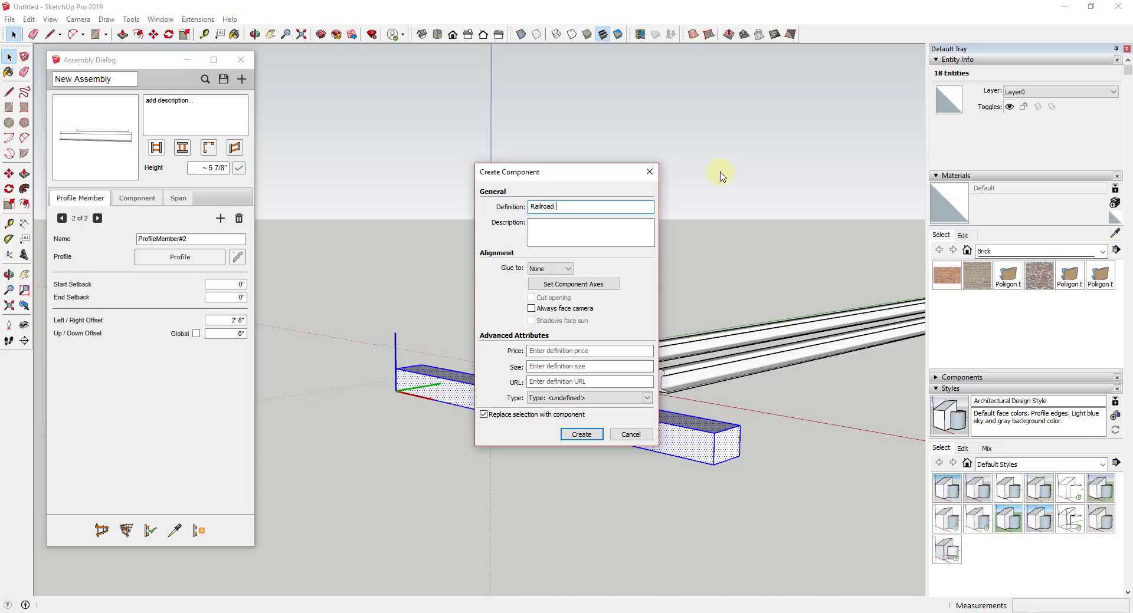
{"action": "type", "text": "Tie"}
{"action": "left_click", "coordinate": [581, 434]}
Add a component entry to the assembly using the Railroad Tie picked from the model, and apply the assembly to the existing two-rail track.
{"action": "middle_click_drag", "start_coordinate": [581, 434], "coordinate": [700, 386]}
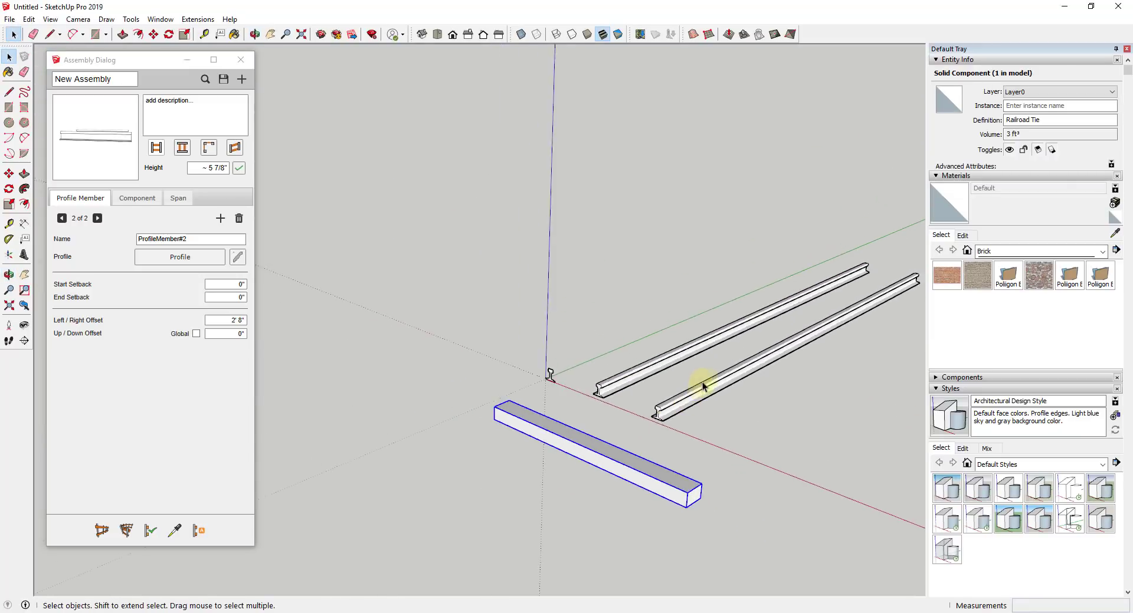
{"action": "scroll", "coordinate": [711, 380], "scroll_direction": "up", "scroll_amount": 3}
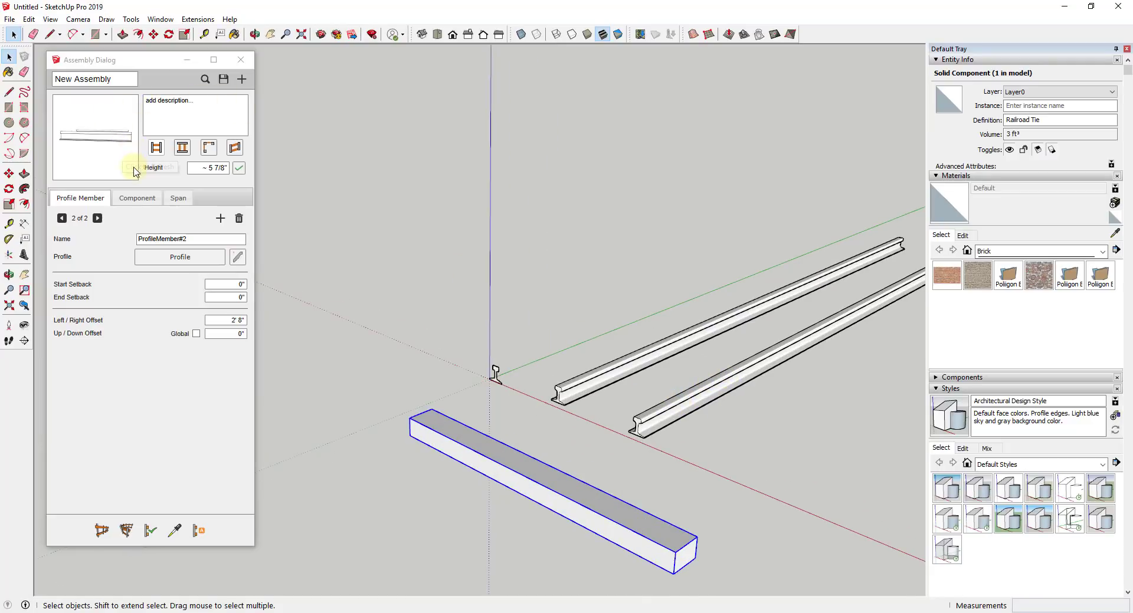
{"action": "left_click", "coordinate": [137, 195]}
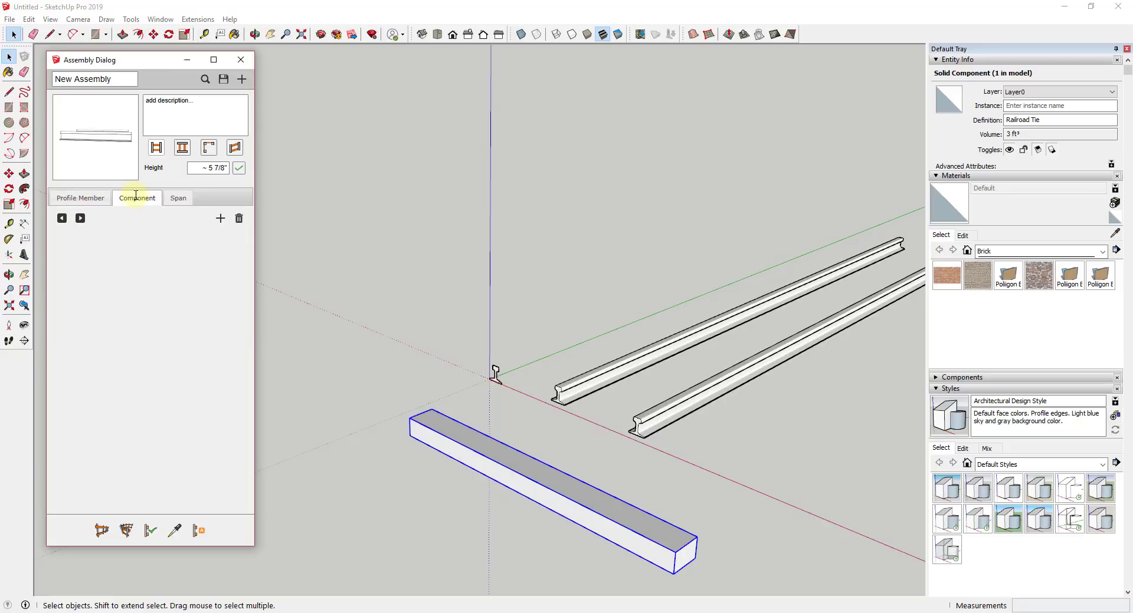
{"action": "left_click", "coordinate": [220, 219]}
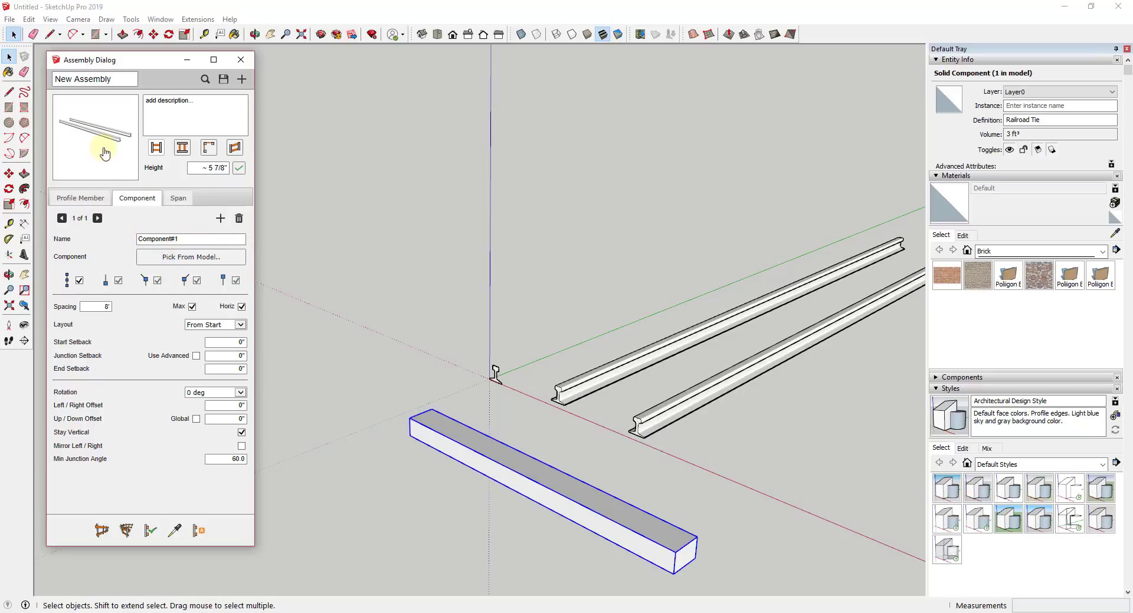
{"action": "left_click", "coordinate": [199, 266]}
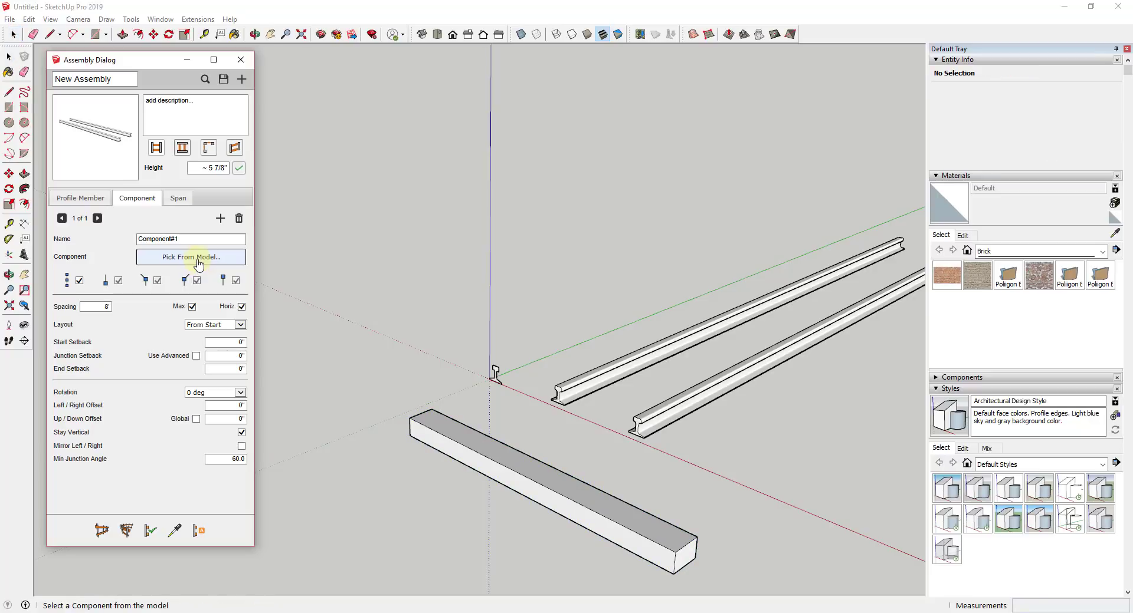
{"action": "left_click", "coordinate": [437, 423]}
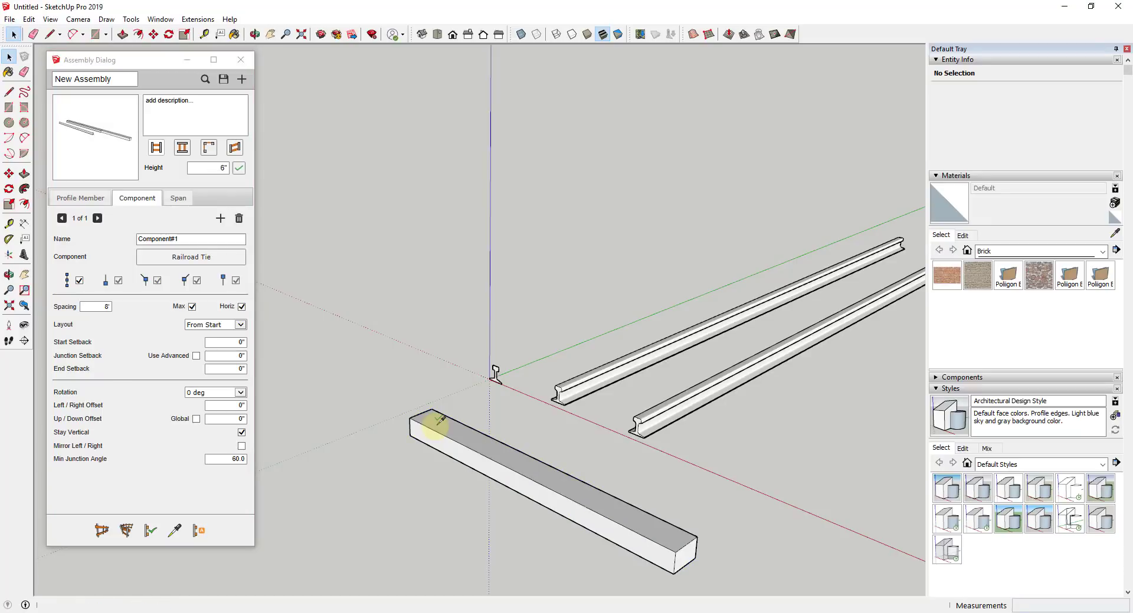
{"action": "left_click", "coordinate": [111, 136]}
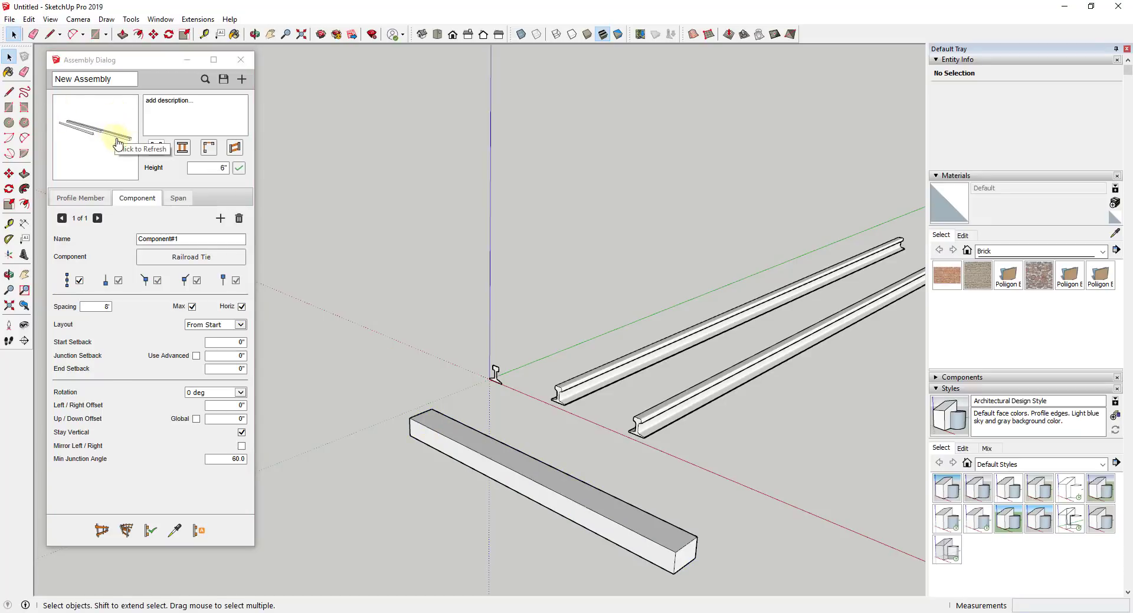
{"action": "left_click", "coordinate": [601, 409]}
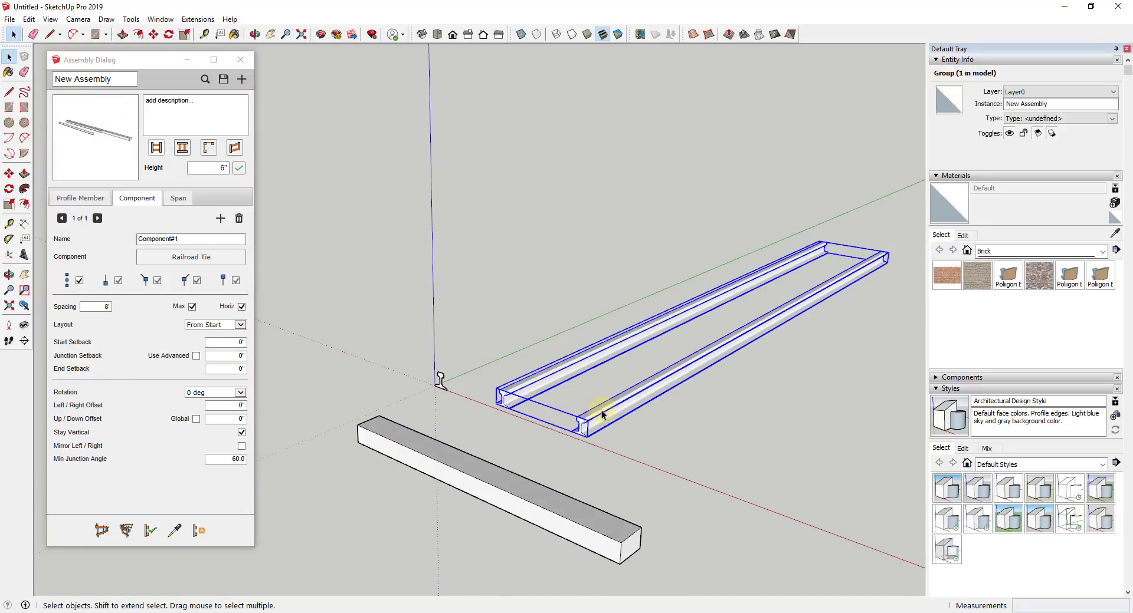
{"action": "left_click", "coordinate": [150, 533]}
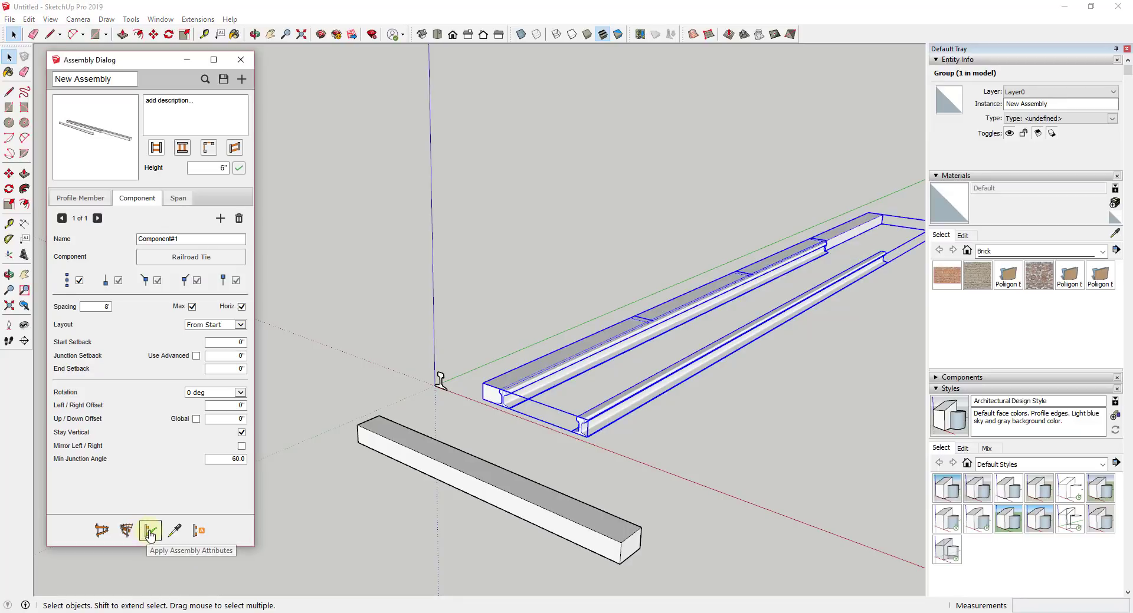
Set the tie component's rotation to 270 deg and apply it to the selected track.
{"action": "middle_click_drag", "start_coordinate": [615, 344], "coordinate": [702, 354]}
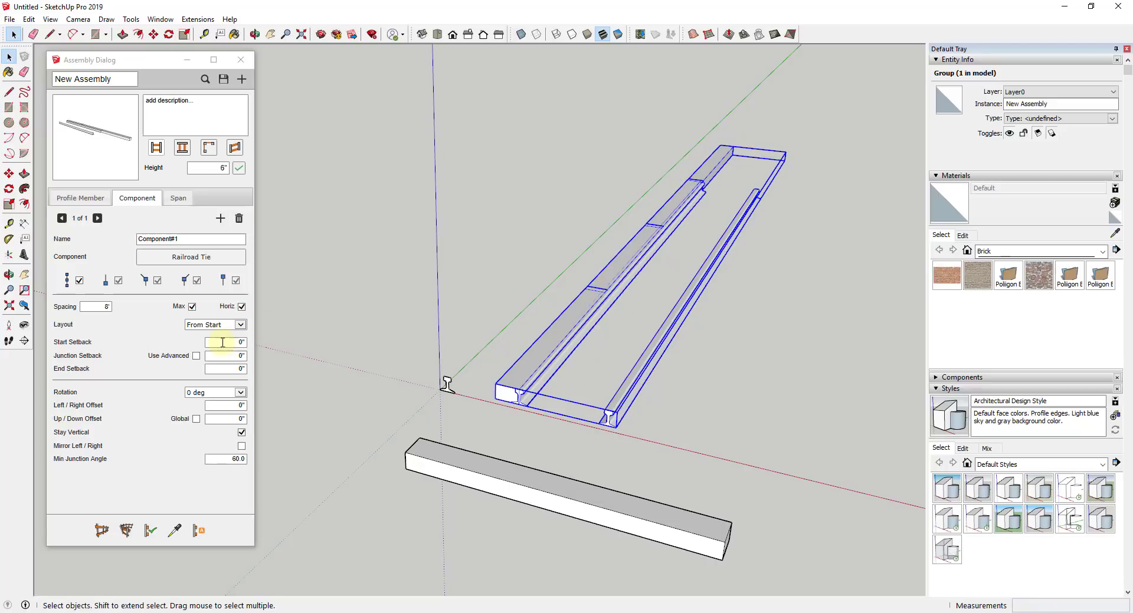
{"action": "left_click", "coordinate": [238, 393]}
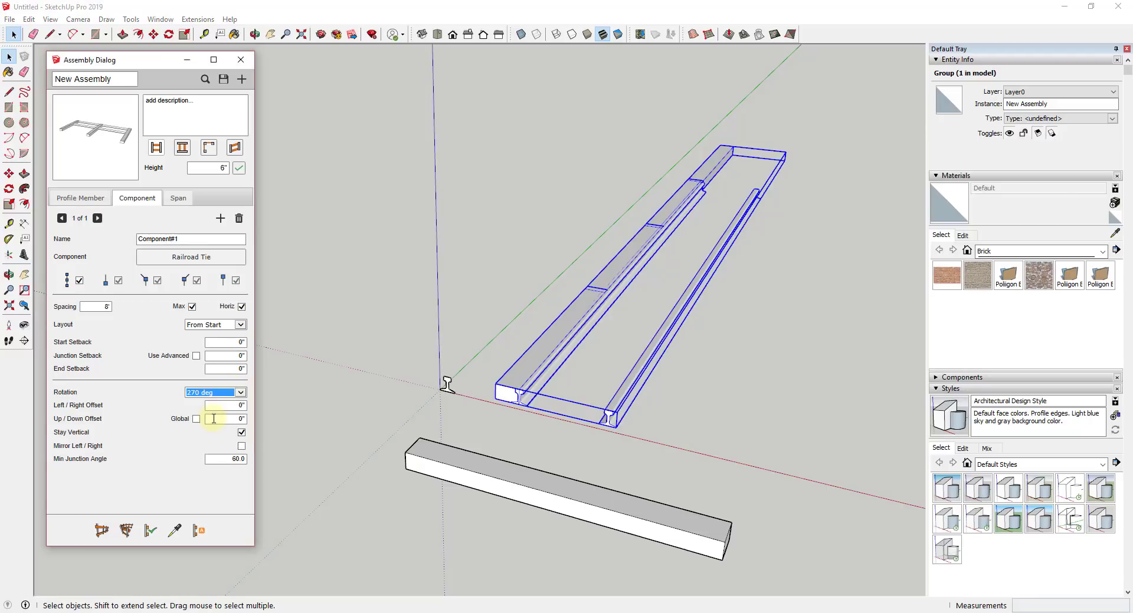
{"action": "left_click", "coordinate": [151, 531]}
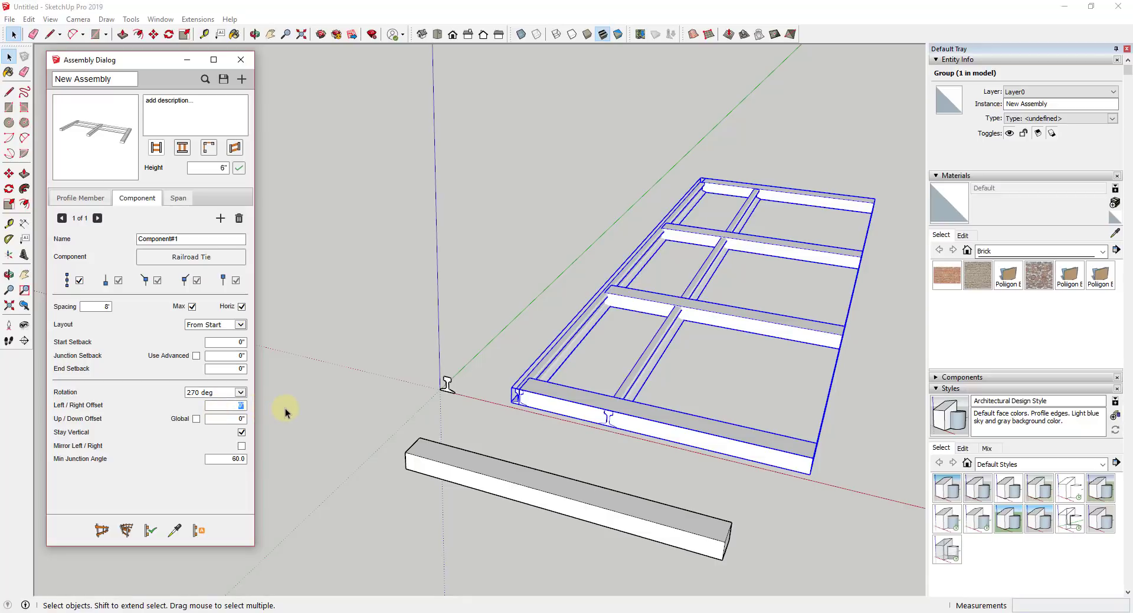
Try a left/right offset of 32" for the tie component on the selected track.
{"action": "type", "text": "32"}
{"action": "key", "text": "Tab"}
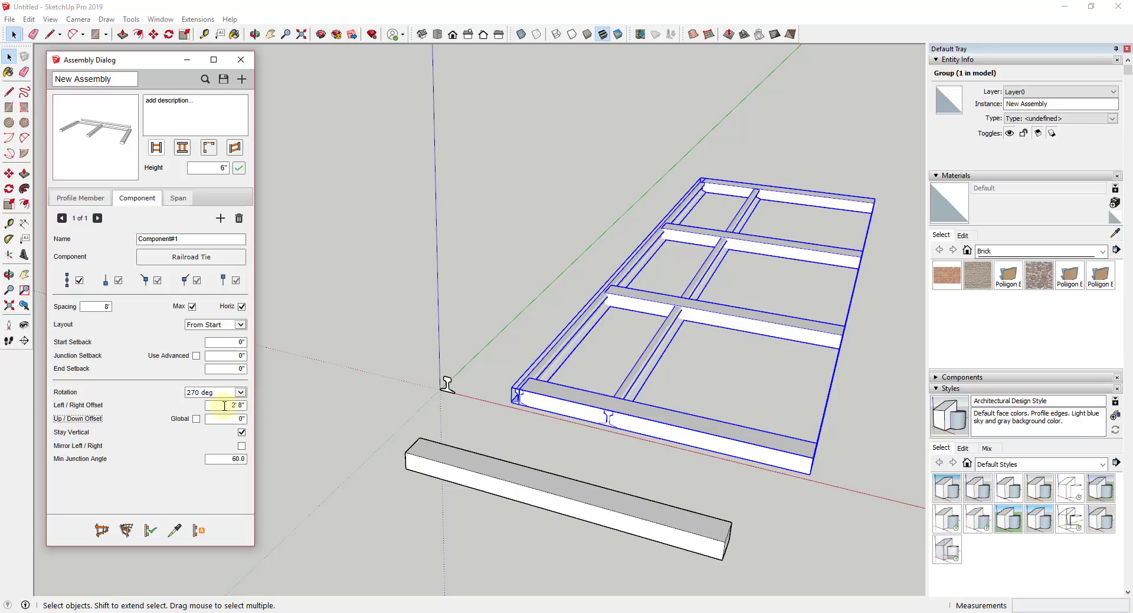
{"action": "left_click", "coordinate": [150, 531]}
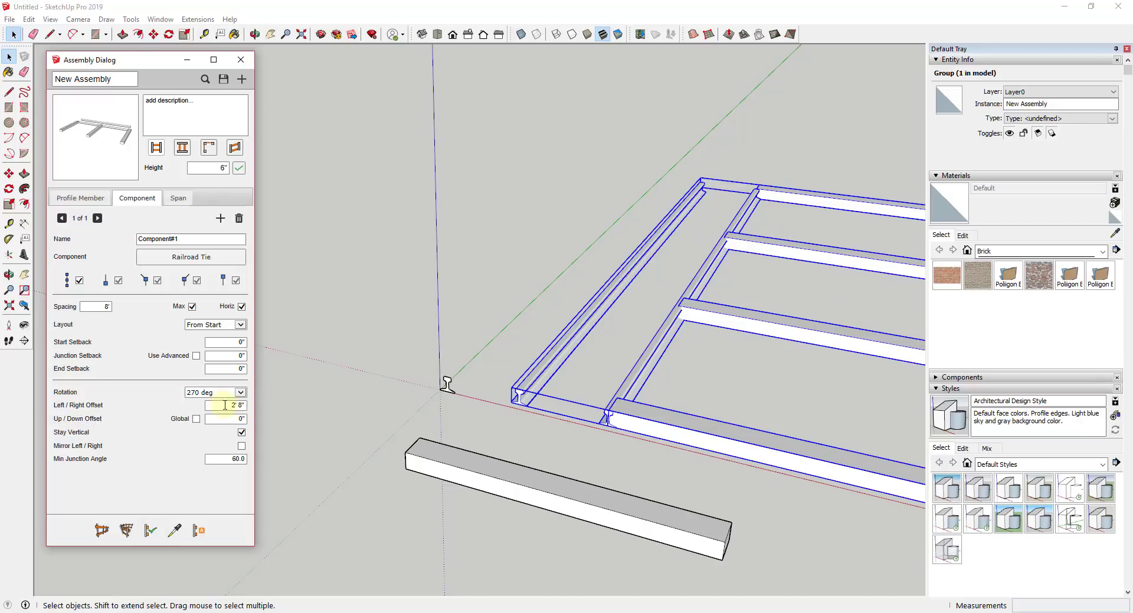
Set the tie component's left/right offset to -32" and apply it to the selected track.
{"action": "type", "text": "-32"}
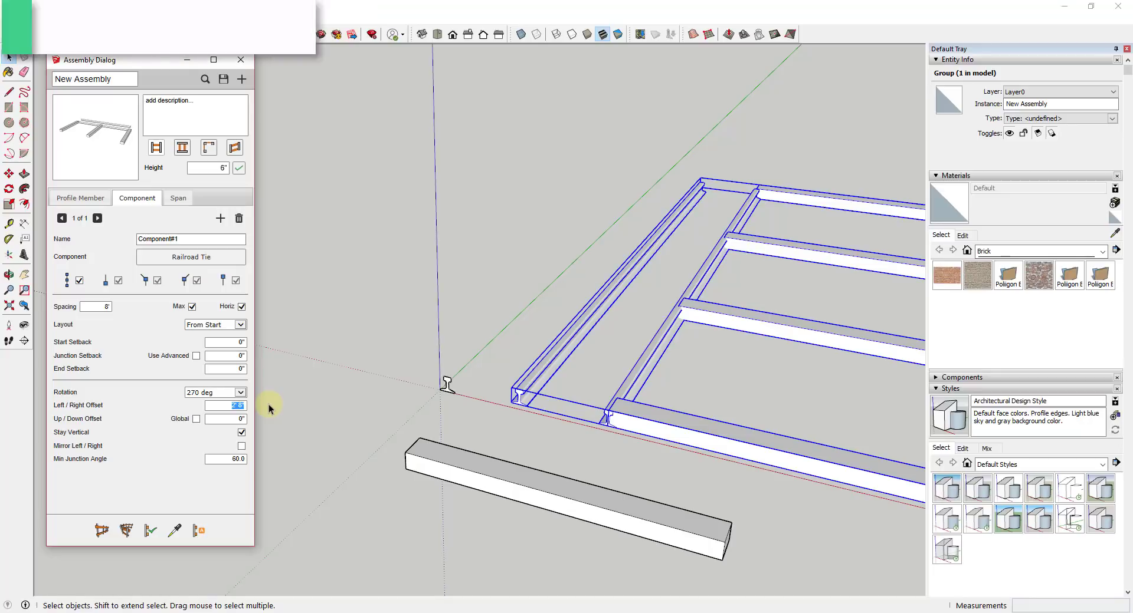
{"action": "key", "text": "Tab"}
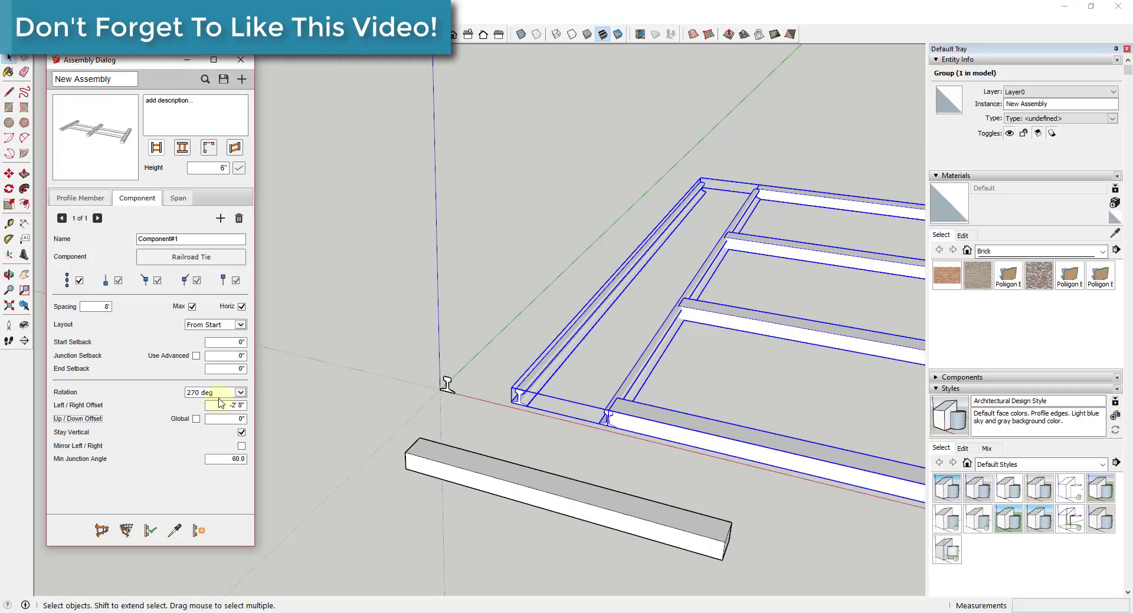
{"action": "left_click", "coordinate": [150, 532]}
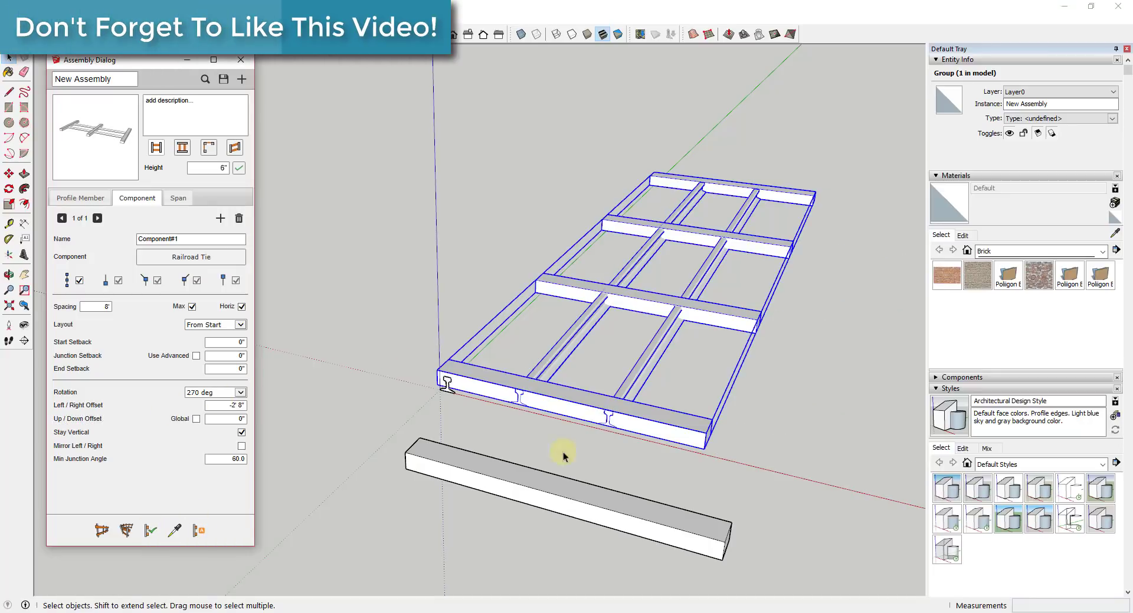
Measure the rail profile's height on the front tie face, from the middle of the rail head down to its base.
{"action": "middle_click_drag", "start_coordinate": [563, 452], "coordinate": [688, 399]}
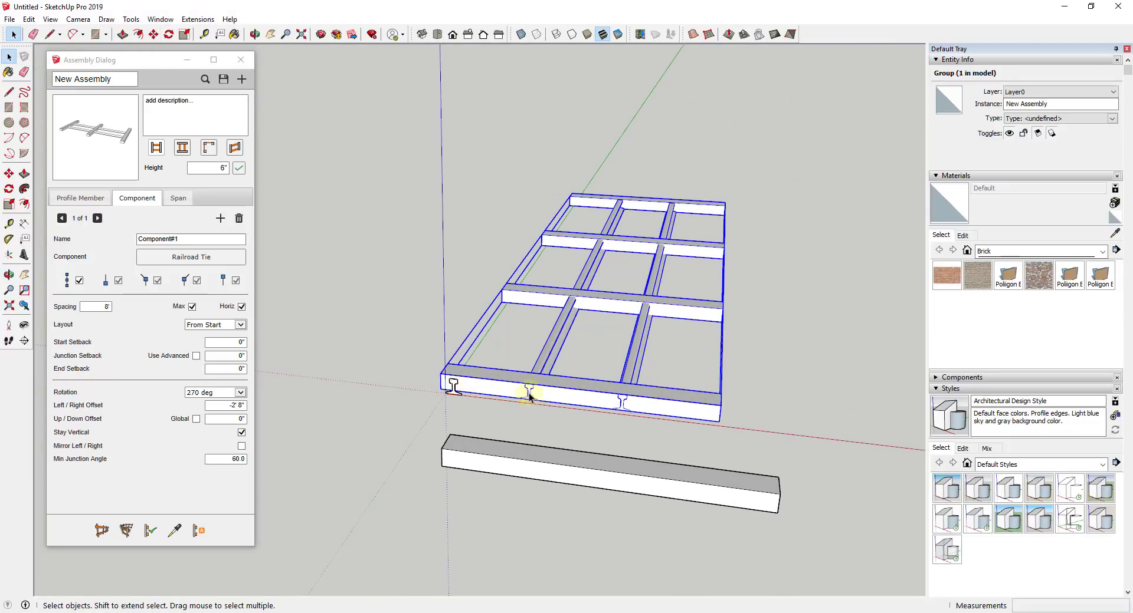
{"action": "middle_click_drag", "start_coordinate": [727, 384], "coordinate": [690, 321]}
{"action": "scroll", "coordinate": [662, 391], "scroll_direction": "up", "scroll_amount": 5}
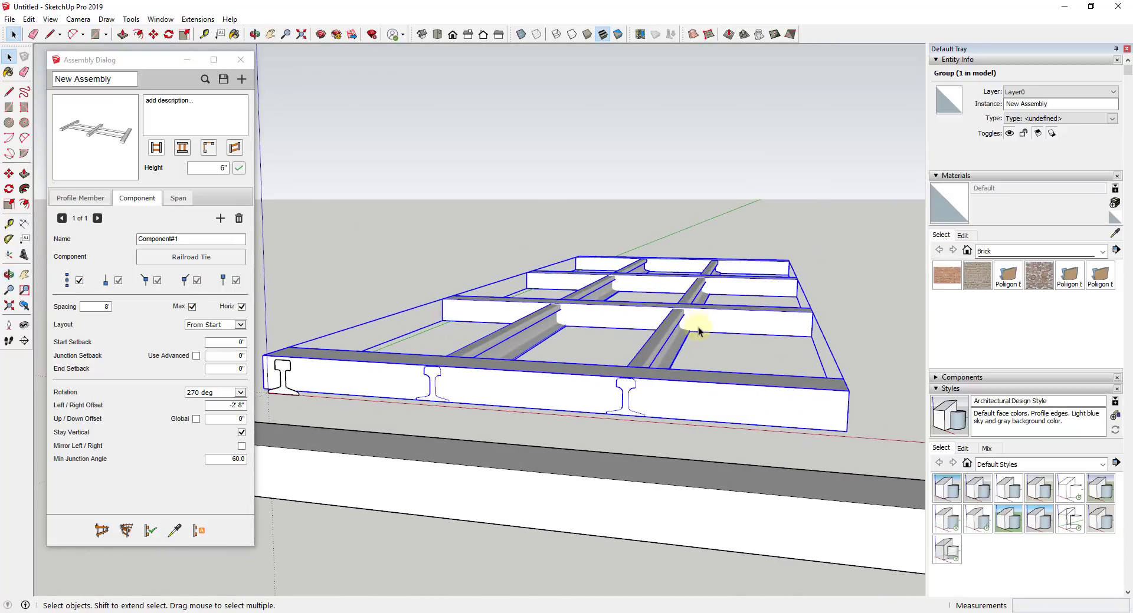
{"action": "scroll", "coordinate": [649, 413], "scroll_direction": "up", "scroll_amount": 4}
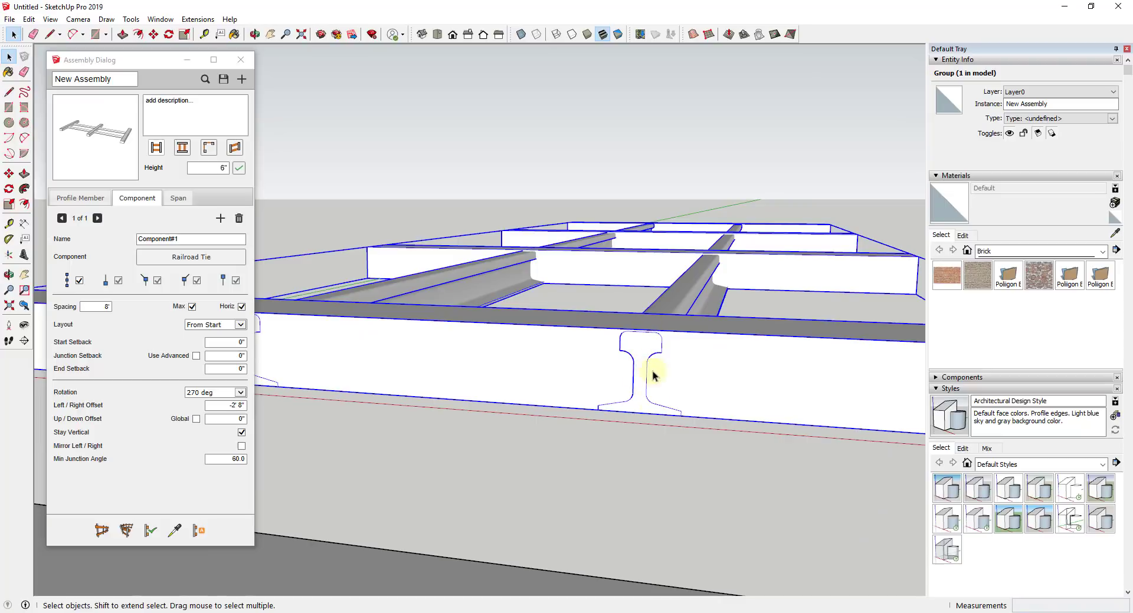
{"action": "left_click", "coordinate": [202, 39]}
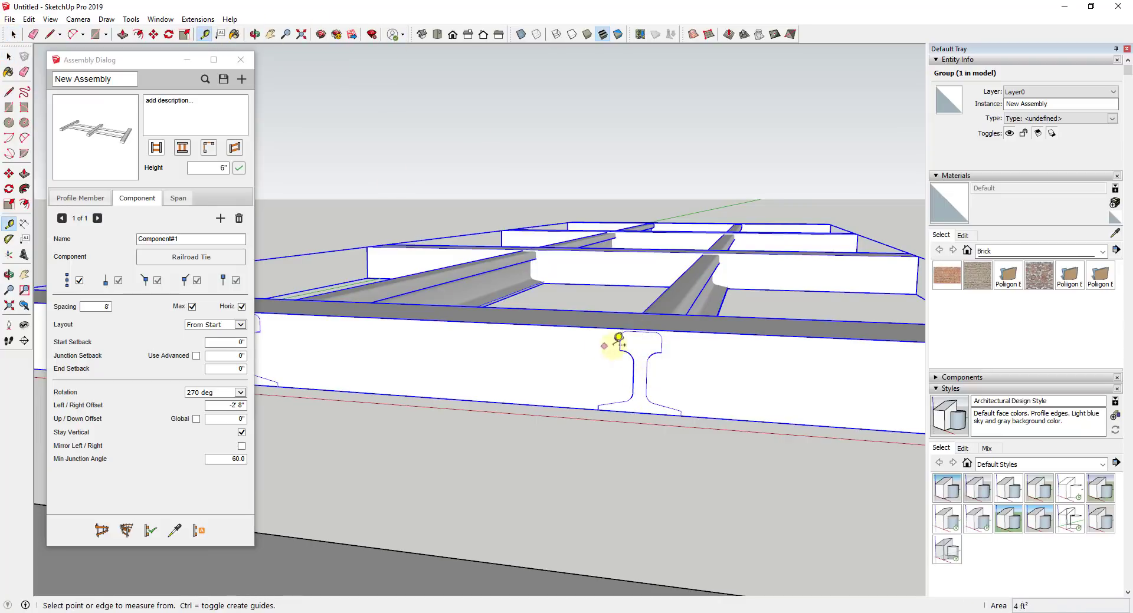
{"action": "scroll", "coordinate": [648, 331], "scroll_direction": "up", "scroll_amount": 3}
{"action": "left_click", "coordinate": [639, 326]}
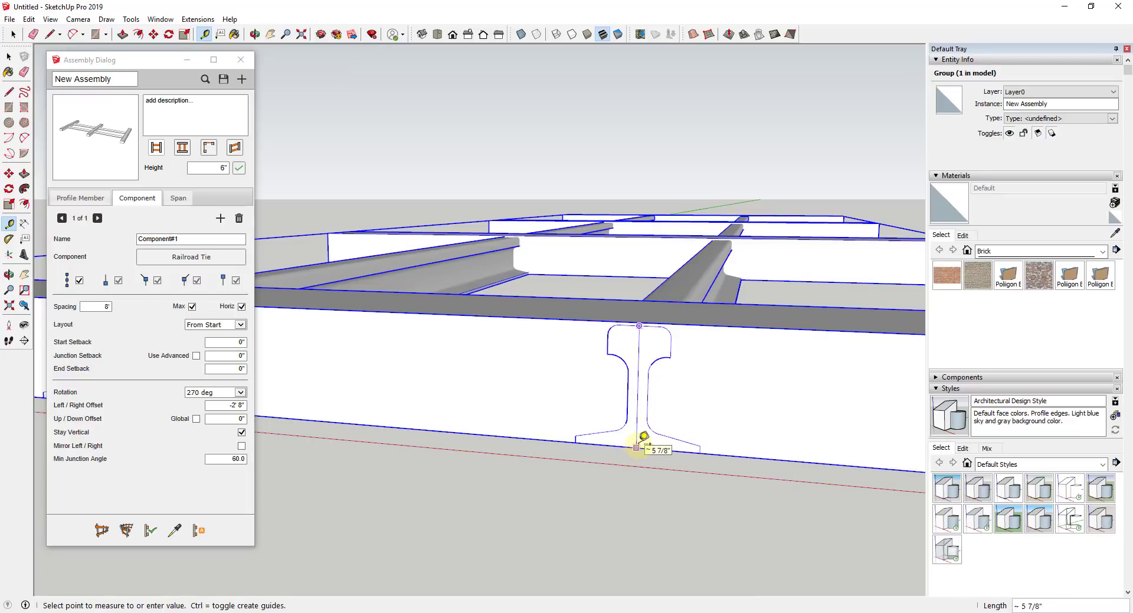
{"action": "key", "text": "space"}
Set the tie component's up/down offset to -5 7/8" and apply it to the selected track.
{"action": "scroll", "coordinate": [652, 428], "scroll_direction": "down", "scroll_amount": 5}
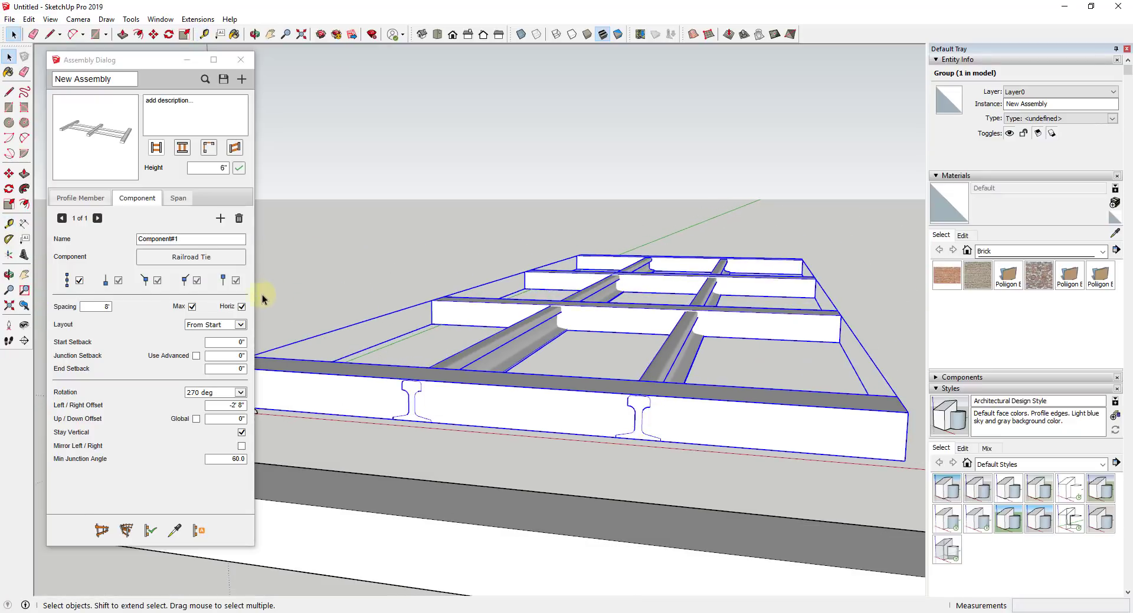
{"action": "left_click", "coordinate": [227, 419]}
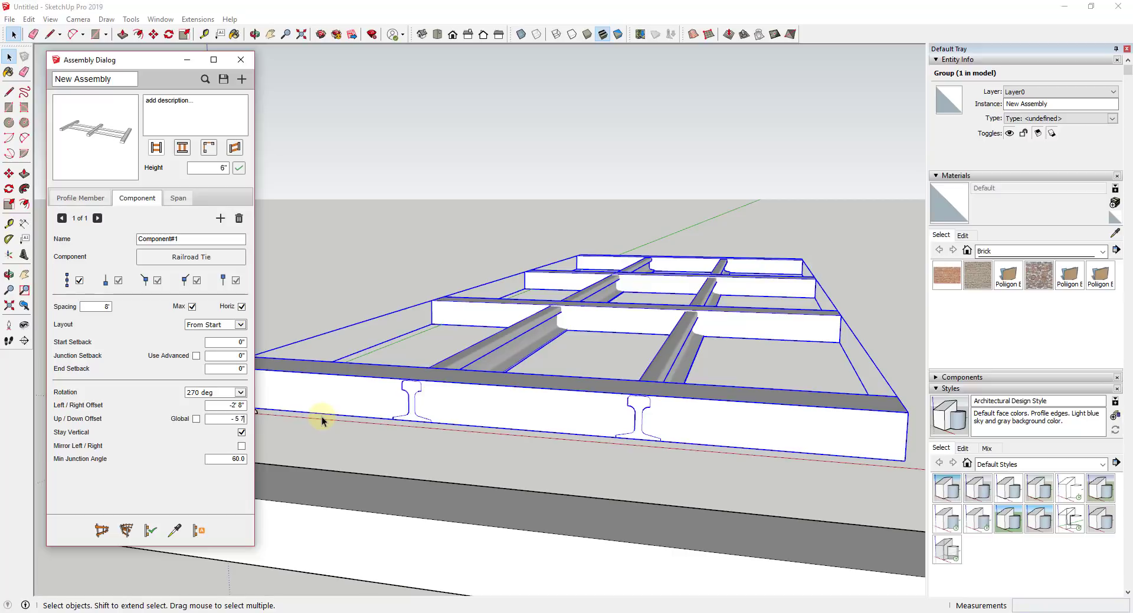
{"action": "left_click", "coordinate": [243, 435]}
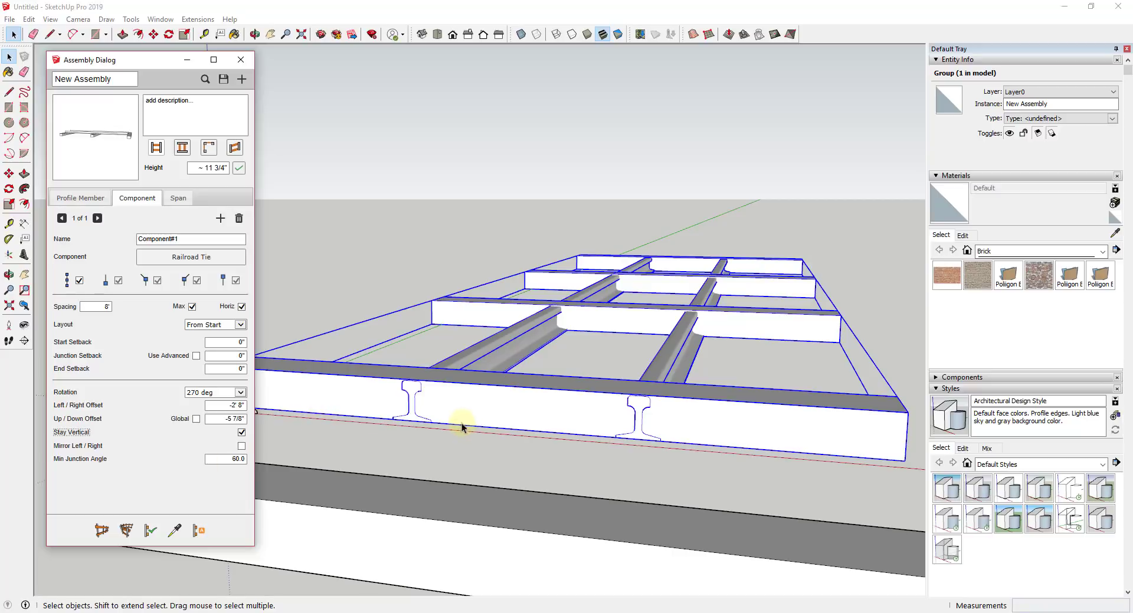
{"action": "left_click", "coordinate": [150, 531]}
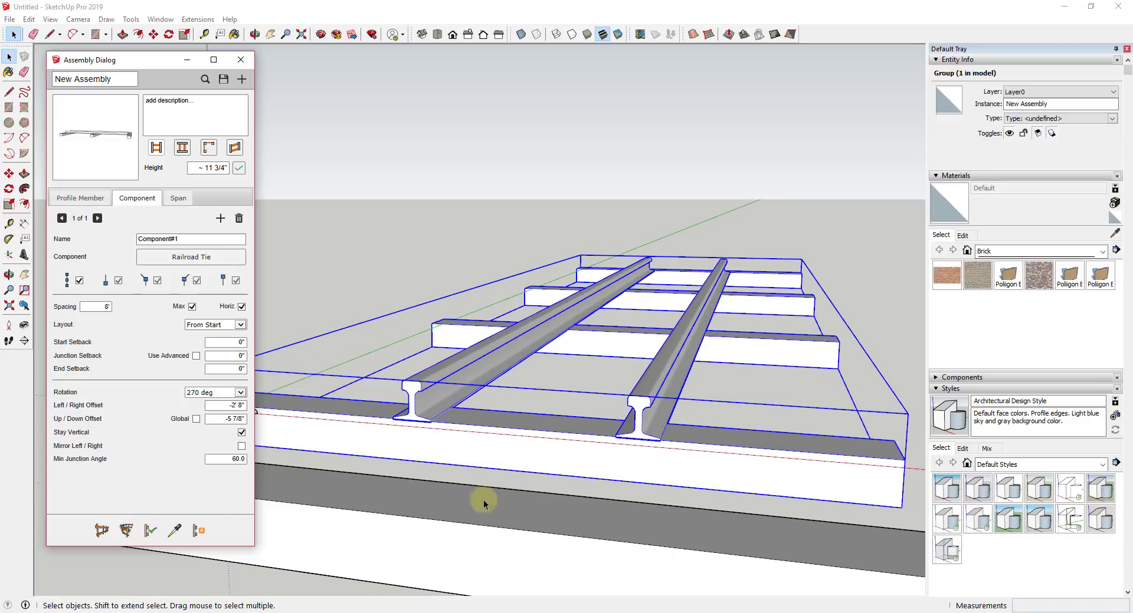
Set the tie component's up/down offset to -6" and apply it to the selected track.
{"action": "scroll", "coordinate": [649, 454], "scroll_direction": "up", "scroll_amount": 5}
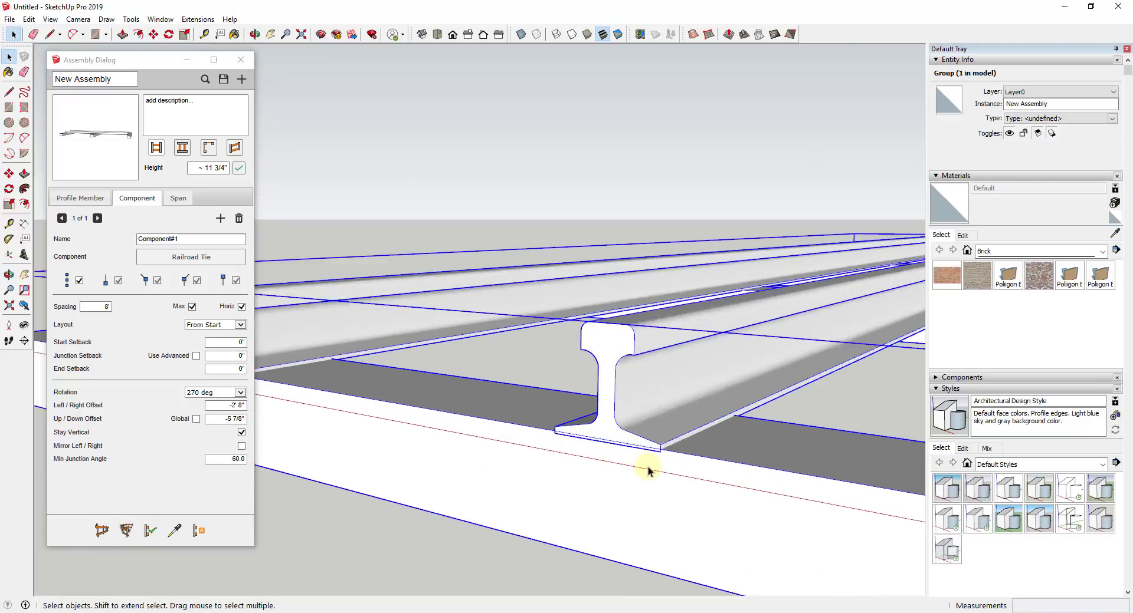
{"action": "scroll", "coordinate": [648, 466], "scroll_direction": "up", "scroll_amount": 6}
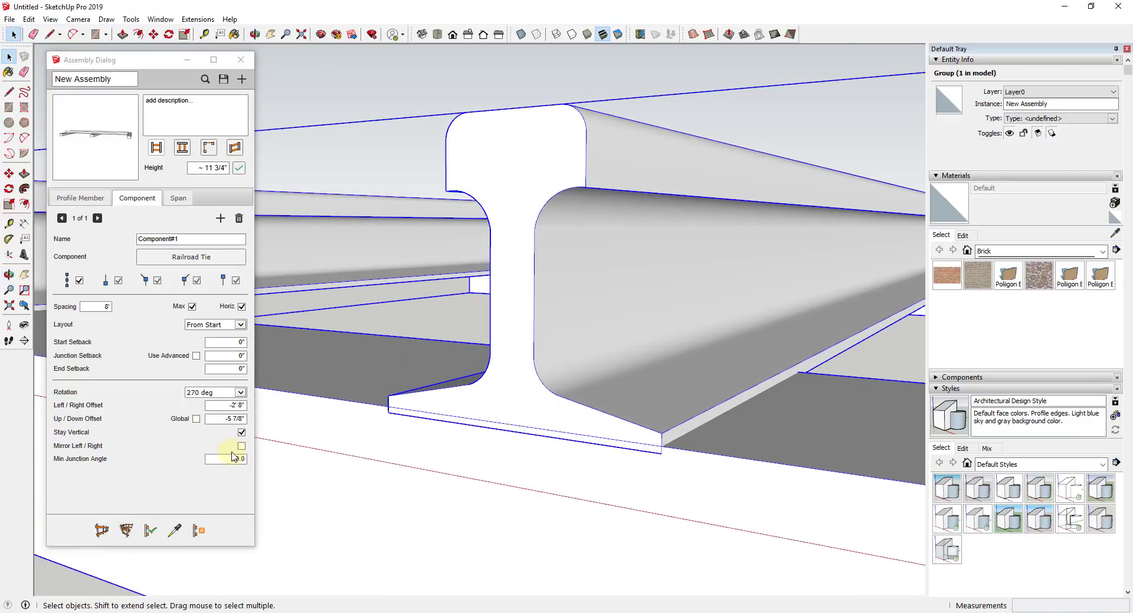
{"action": "left_click_drag", "start_coordinate": [220, 419], "coordinate": [301, 419]}
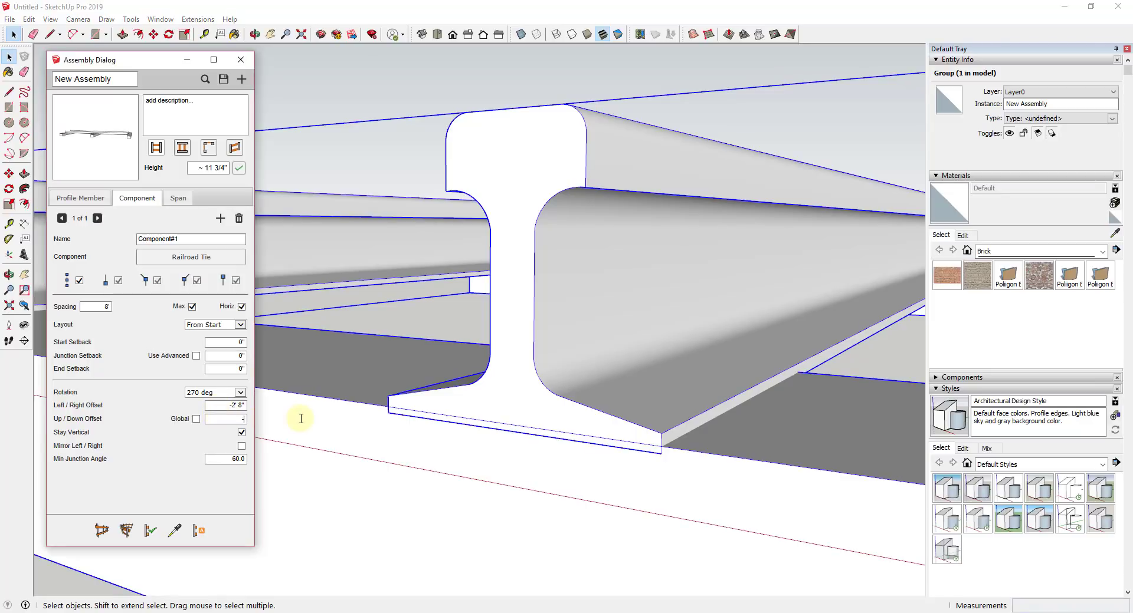
{"action": "left_click", "coordinate": [150, 531]}
{"action": "scroll", "coordinate": [648, 446], "scroll_direction": "down", "scroll_amount": 6}
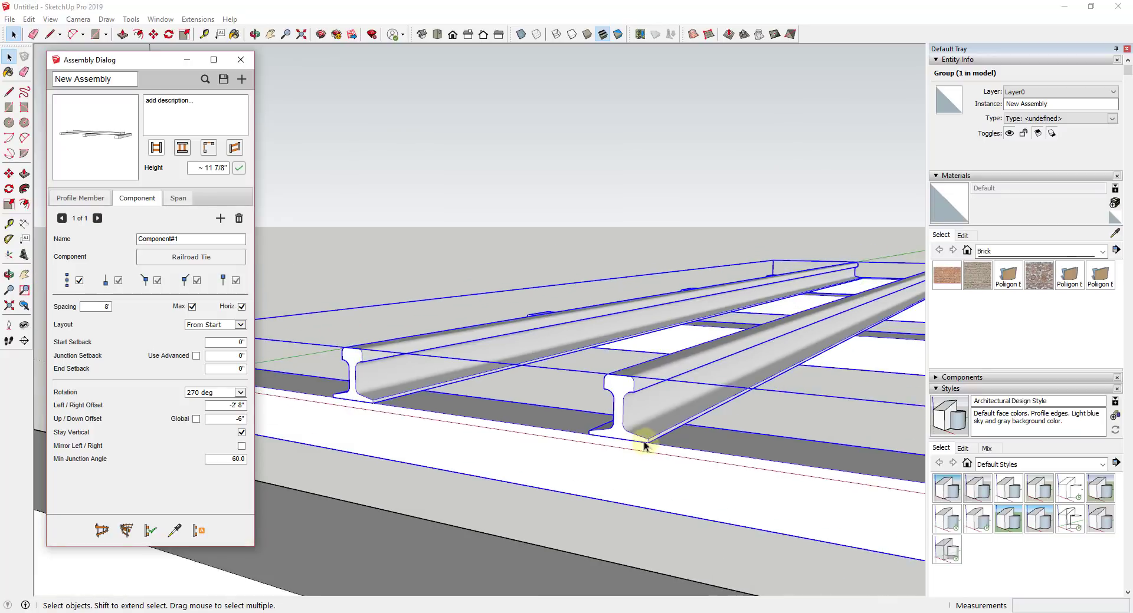
Set the tie component's spacing to 24" and apply it to the selected track.
{"action": "middle_click_drag", "start_coordinate": [642, 445], "coordinate": [523, 504]}
{"action": "scroll", "coordinate": [524, 503], "scroll_direction": "down", "scroll_amount": 5}
{"action": "scroll", "coordinate": [814, 380], "scroll_direction": "up", "scroll_amount": 1}
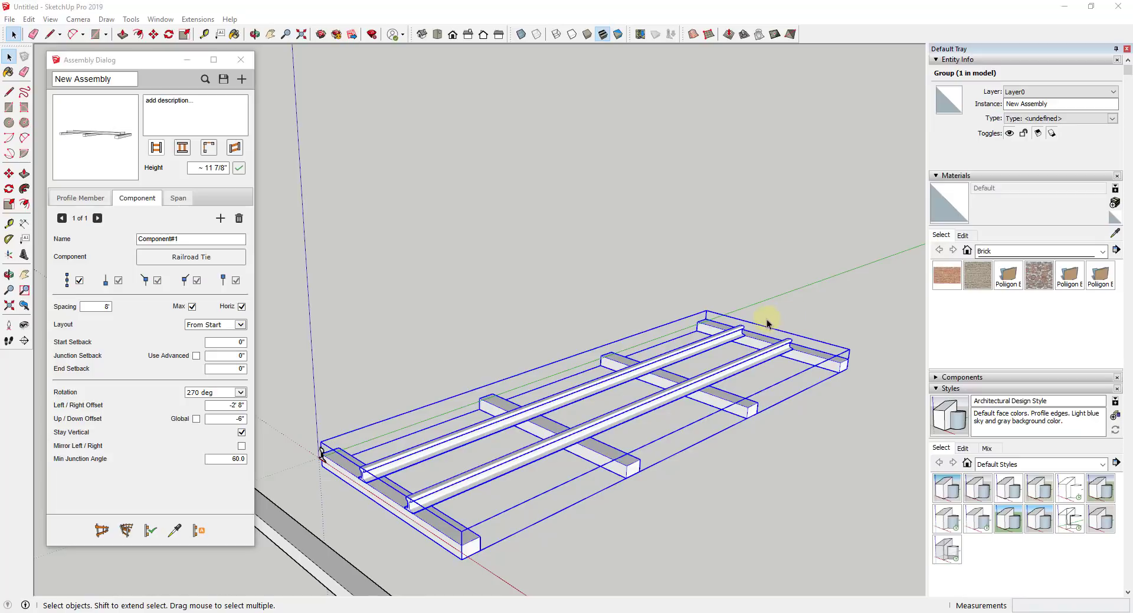
{"action": "scroll", "coordinate": [731, 348], "scroll_direction": "down", "scroll_amount": 3}
{"action": "scroll", "coordinate": [590, 422], "scroll_direction": "up", "scroll_amount": 5}
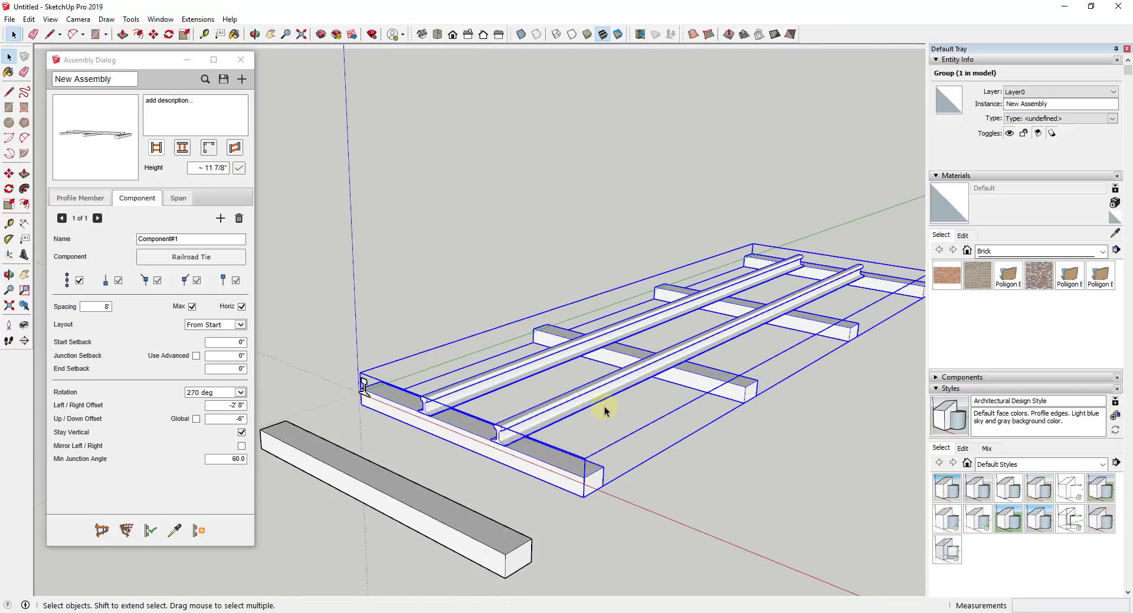
{"action": "scroll", "coordinate": [647, 412], "scroll_direction": "down", "scroll_amount": 1}
{"action": "scroll", "coordinate": [600, 435], "scroll_direction": "up", "scroll_amount": 3}
{"action": "scroll", "coordinate": [683, 384], "scroll_direction": "down", "scroll_amount": 3}
{"action": "scroll", "coordinate": [680, 398], "scroll_direction": "up", "scroll_amount": 3}
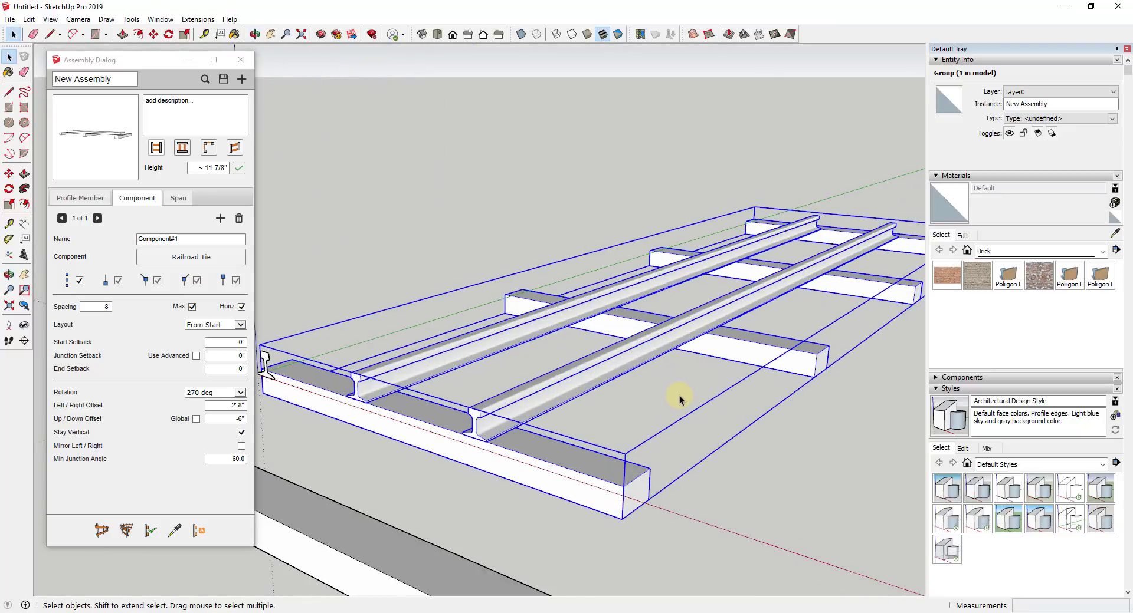
{"action": "double_click", "coordinate": [105, 307]}
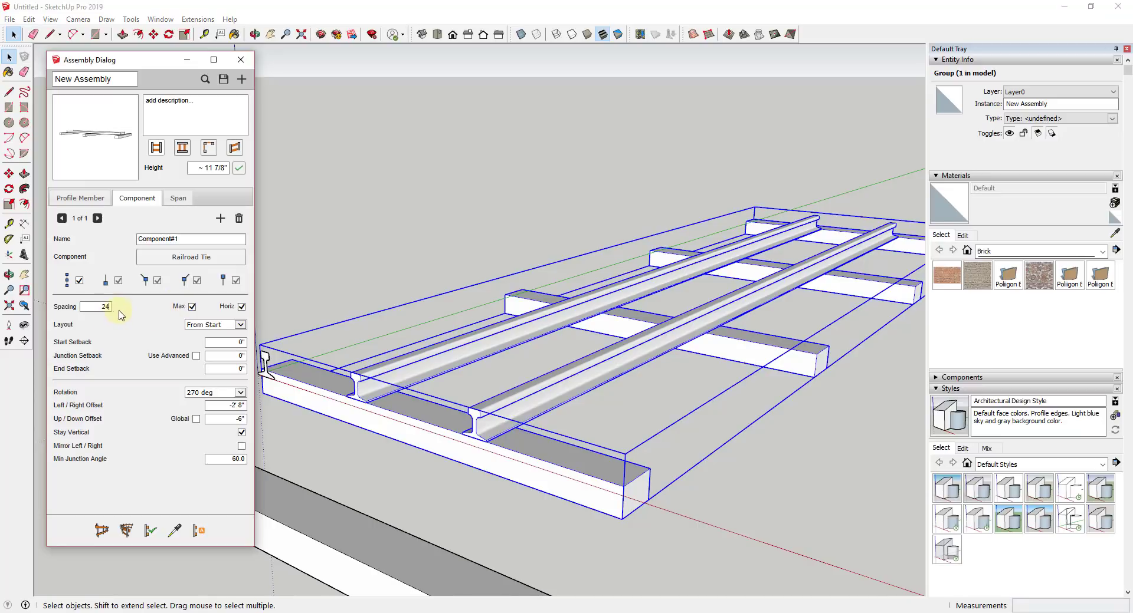
{"action": "key", "text": "Tab"}
{"action": "left_click", "coordinate": [150, 531]}
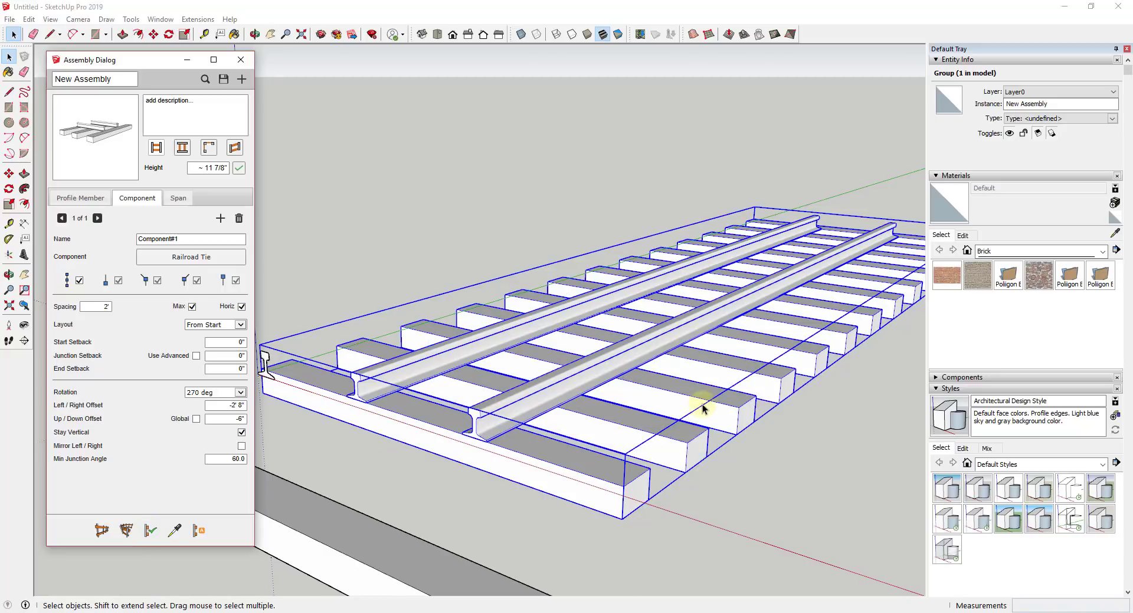
Build a second, longer straight track from the assembly, starting on the red axis beside the first track.
{"action": "middle_click_drag", "start_coordinate": [837, 321], "coordinate": [616, 508]}
{"action": "scroll", "coordinate": [718, 245], "scroll_direction": "down", "scroll_amount": 5}
{"action": "middle_click_drag", "start_coordinate": [718, 246], "coordinate": [673, 314]}
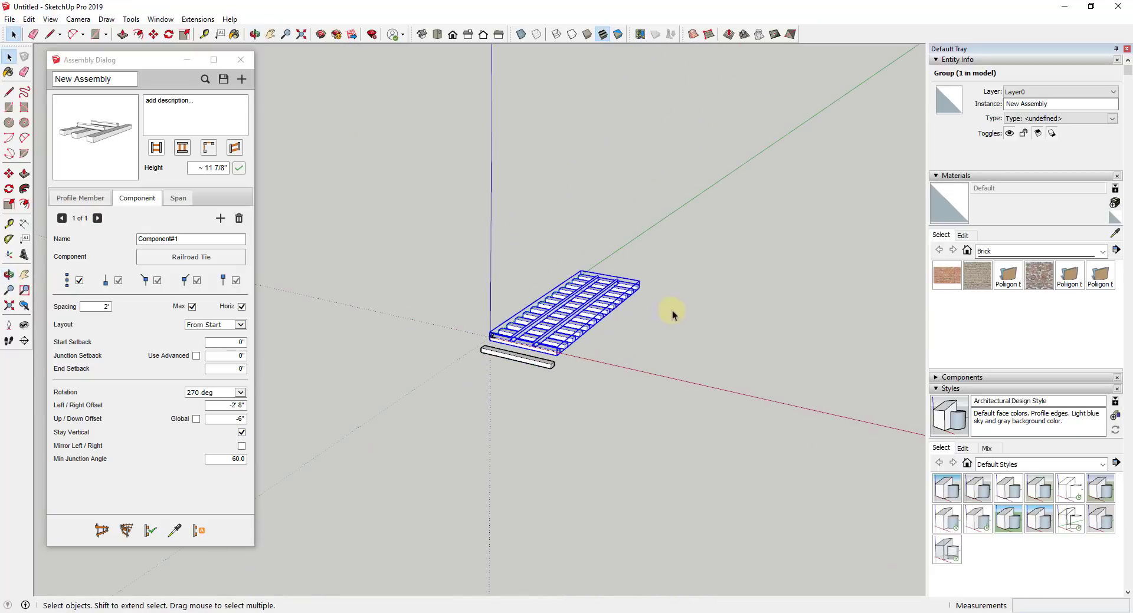
{"action": "left_click", "coordinate": [101, 530]}
{"action": "left_click", "coordinate": [667, 381]}
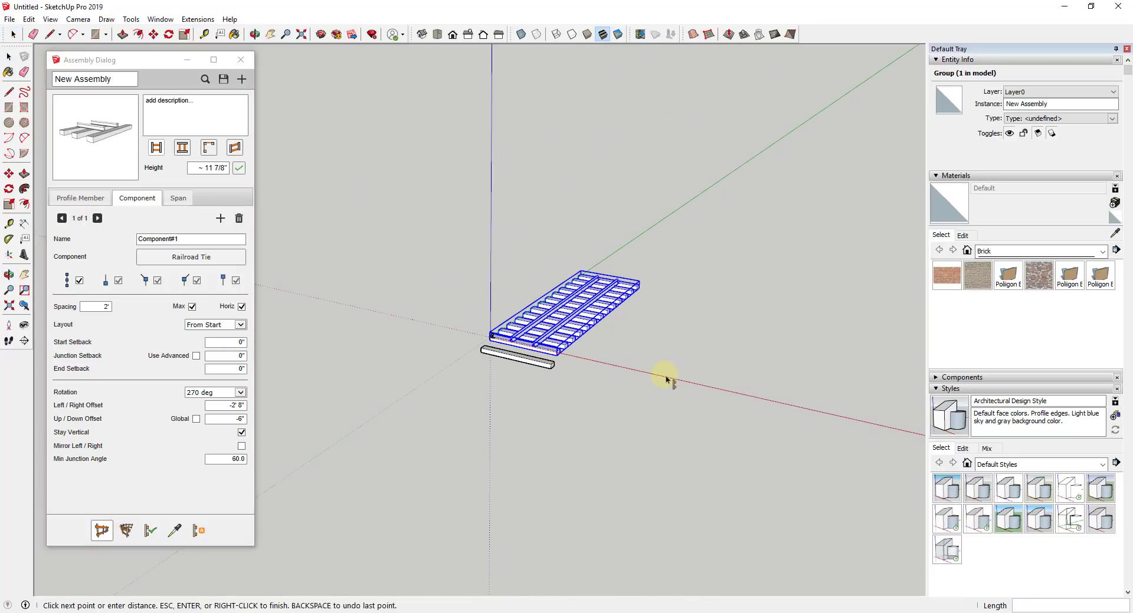
{"action": "left_click", "coordinate": [827, 200]}
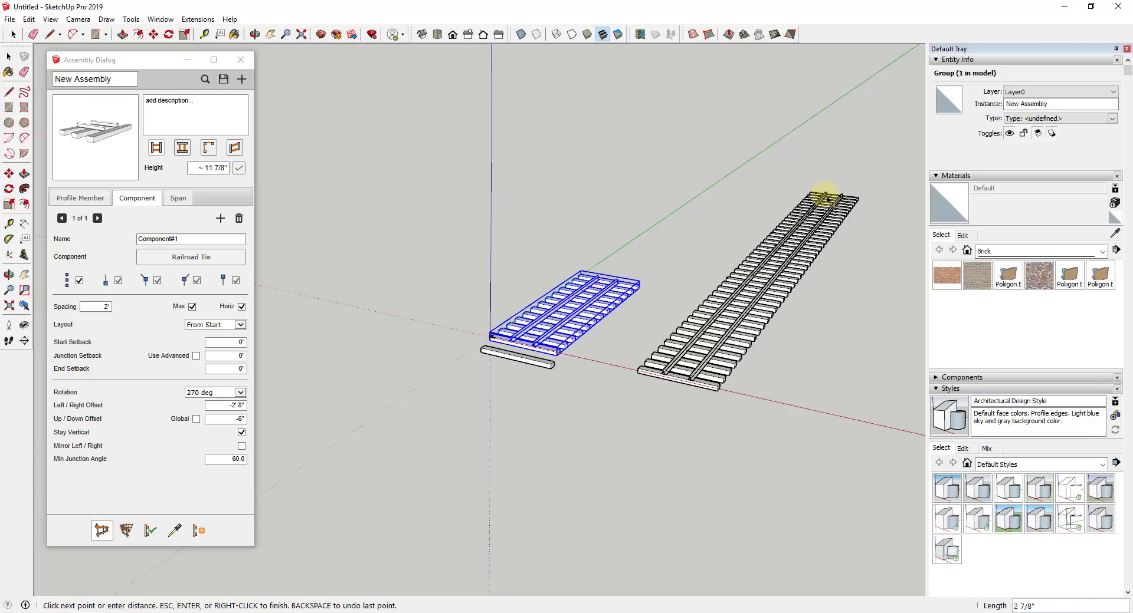
{"action": "key", "text": "Escape"}
Draw a two-point arc about 146' long on the ground, starting at the red axis beyond the straight tracks.
{"action": "middle_click_drag", "start_coordinate": [728, 416], "coordinate": [596, 408]}
{"action": "scroll", "coordinate": [472, 419], "scroll_direction": "down", "scroll_amount": 5}
{"action": "key", "text": "a"}
{"action": "left_click", "coordinate": [574, 417]}
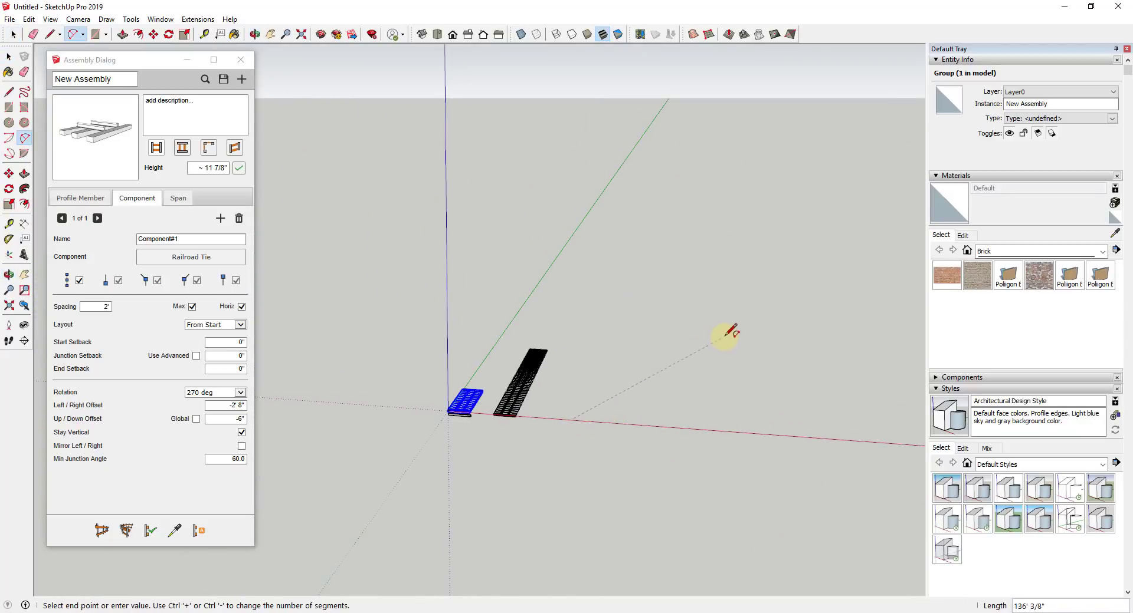
{"action": "left_click", "coordinate": [716, 334]}
{"action": "left_click", "coordinate": [630, 360]}
{"action": "key", "text": "space"}
Select the arc and build the track assembly along it as the path.
{"action": "left_click", "coordinate": [630, 360]}
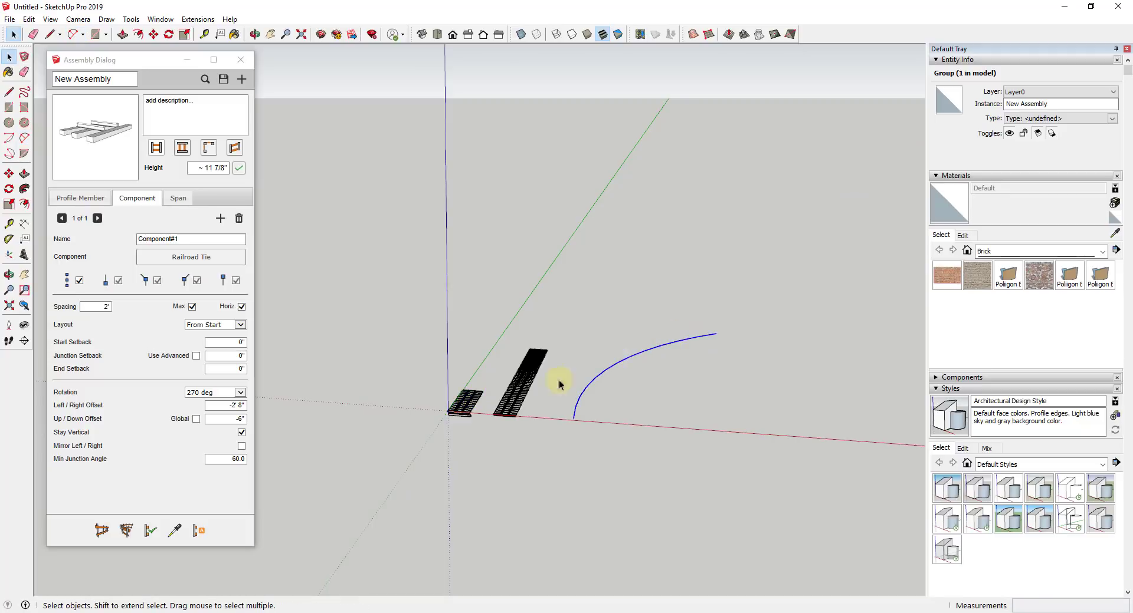
{"action": "left_click", "coordinate": [126, 532]}
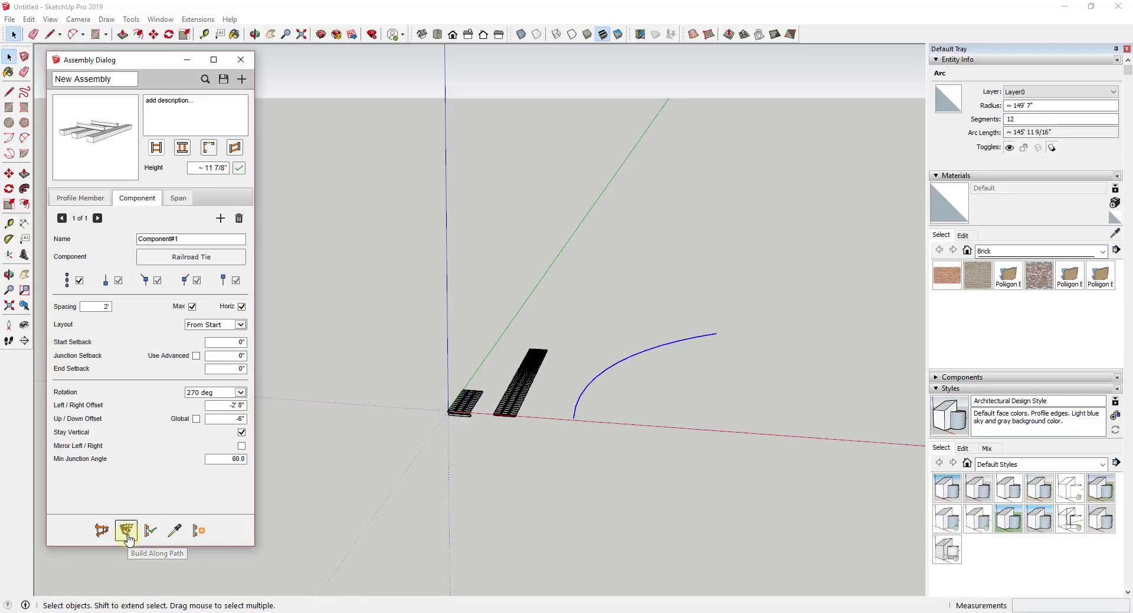
{"action": "scroll", "coordinate": [632, 365], "scroll_direction": "up", "scroll_amount": 3}
{"action": "scroll", "coordinate": [549, 397], "scroll_direction": "up", "scroll_amount": 3}
{"action": "middle_click_drag", "start_coordinate": [548, 397], "coordinate": [688, 397]}
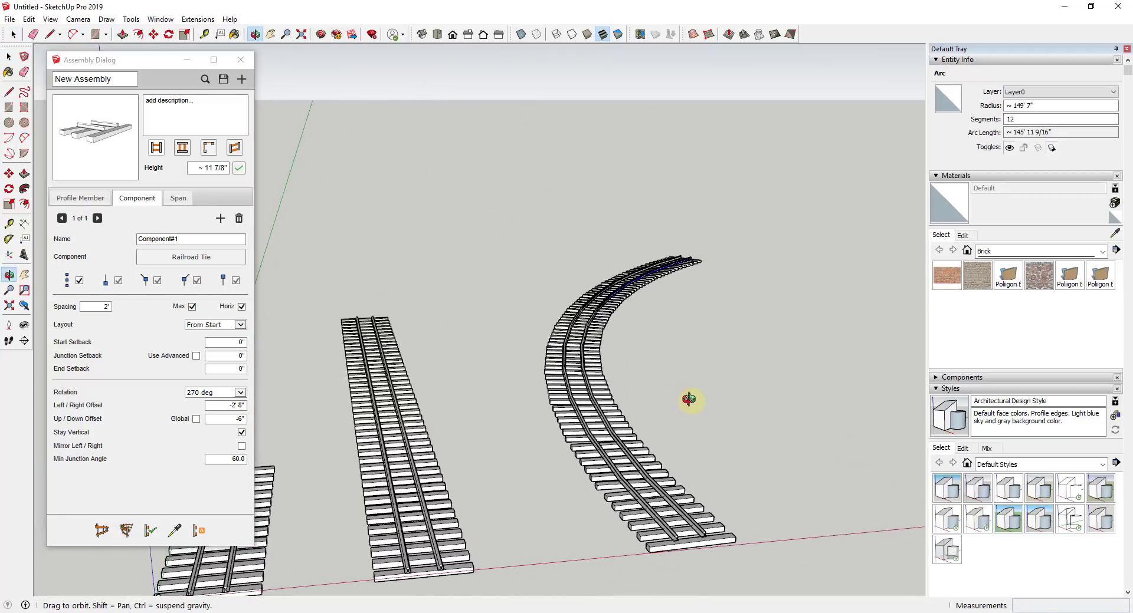
Examine how the rails and ties follow the curve and compare them with the straight tracks.
{"action": "scroll", "coordinate": [587, 505], "scroll_direction": "up", "scroll_amount": 4}
{"action": "middle_click_drag", "start_coordinate": [649, 534], "coordinate": [563, 534]}
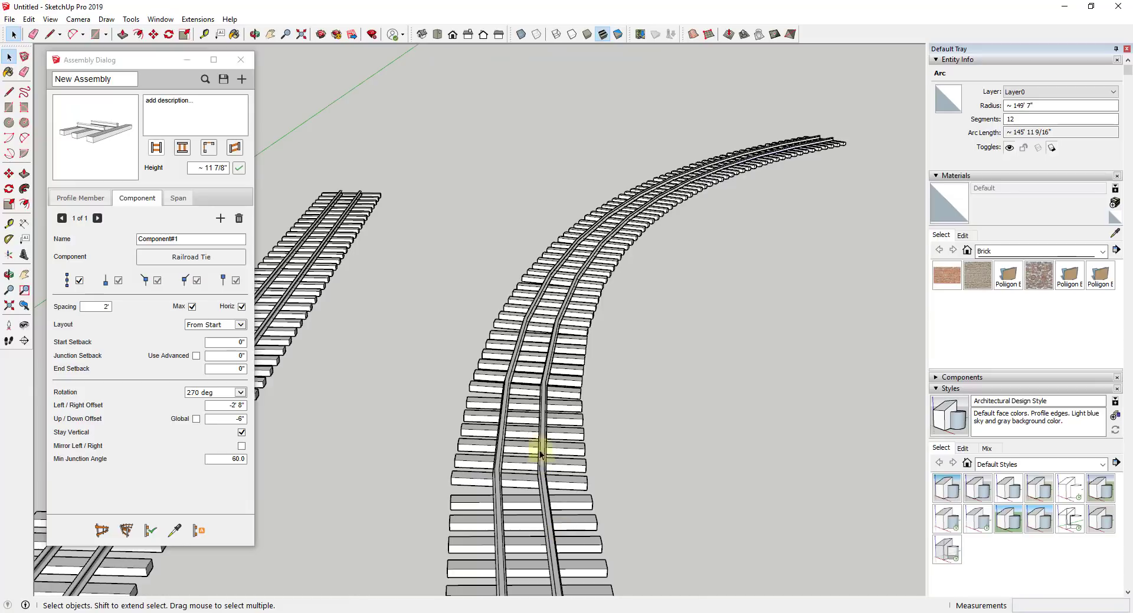
{"action": "middle_click_drag", "start_coordinate": [814, 157], "coordinate": [597, 349]}
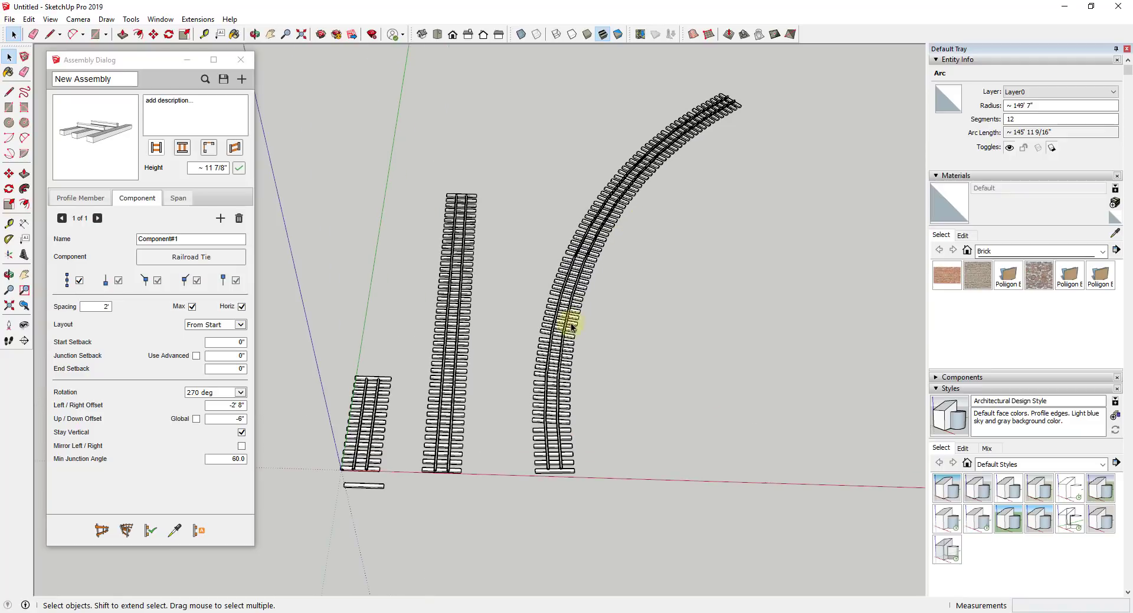
{"action": "scroll", "coordinate": [536, 362], "scroll_direction": "up", "scroll_amount": 6}
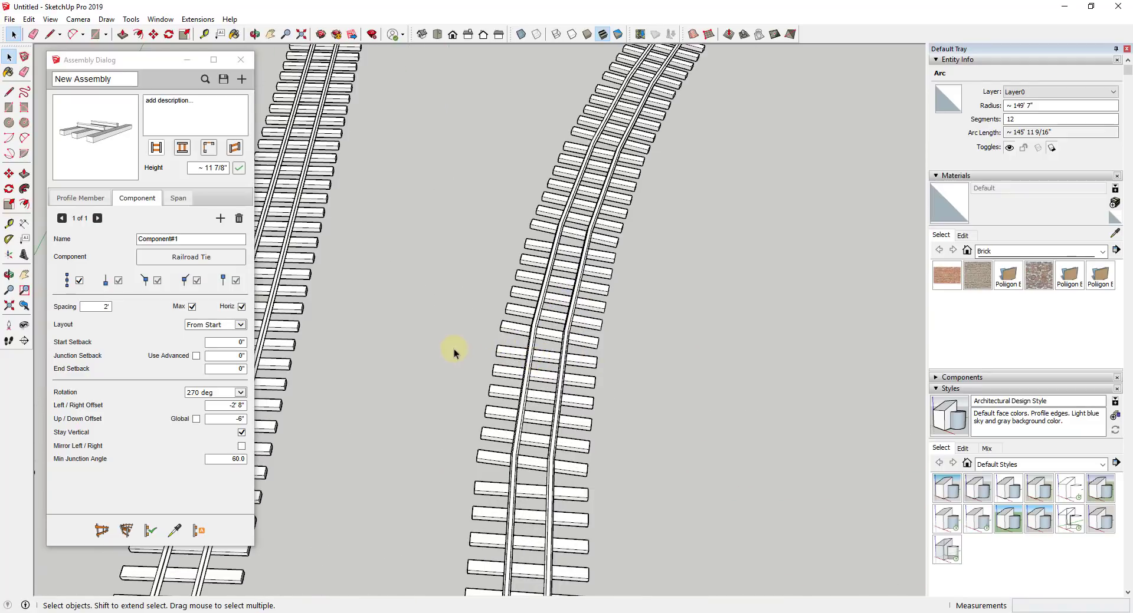
{"action": "scroll", "coordinate": [569, 369], "scroll_direction": "down", "scroll_amount": 8}
{"action": "middle_click_drag", "start_coordinate": [609, 387], "coordinate": [683, 265]}
{"action": "scroll", "coordinate": [731, 407], "scroll_direction": "up", "scroll_amount": 10}
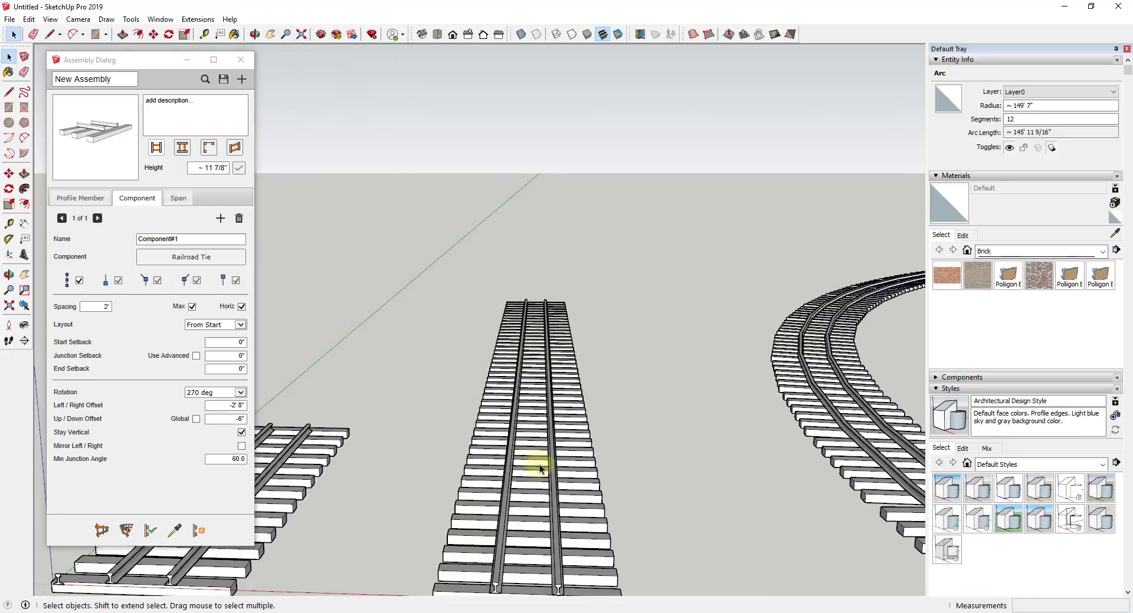
{"action": "scroll", "coordinate": [578, 316], "scroll_direction": "down", "scroll_amount": 8}
Open the longer straight track and its front Railroad Tie component for editing and select the tie's top face.
{"action": "middle_click_drag", "start_coordinate": [584, 392], "coordinate": [515, 412]}
{"action": "scroll", "coordinate": [514, 410], "scroll_direction": "up", "scroll_amount": 4}
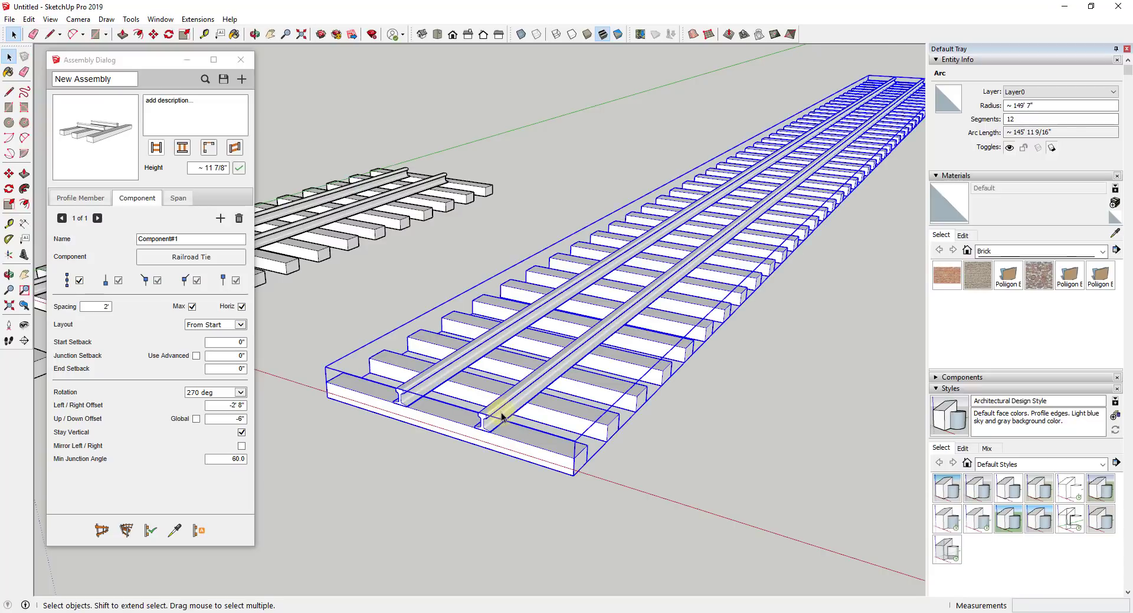
{"action": "left_click", "coordinate": [505, 418]}
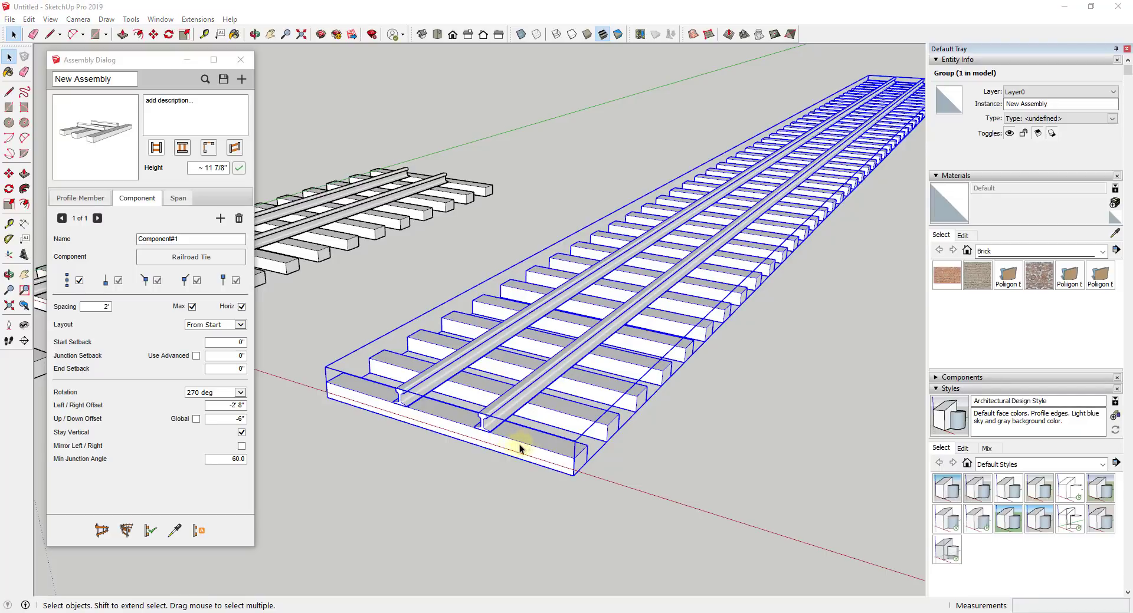
{"action": "scroll", "coordinate": [503, 431], "scroll_direction": "up", "scroll_amount": 6}
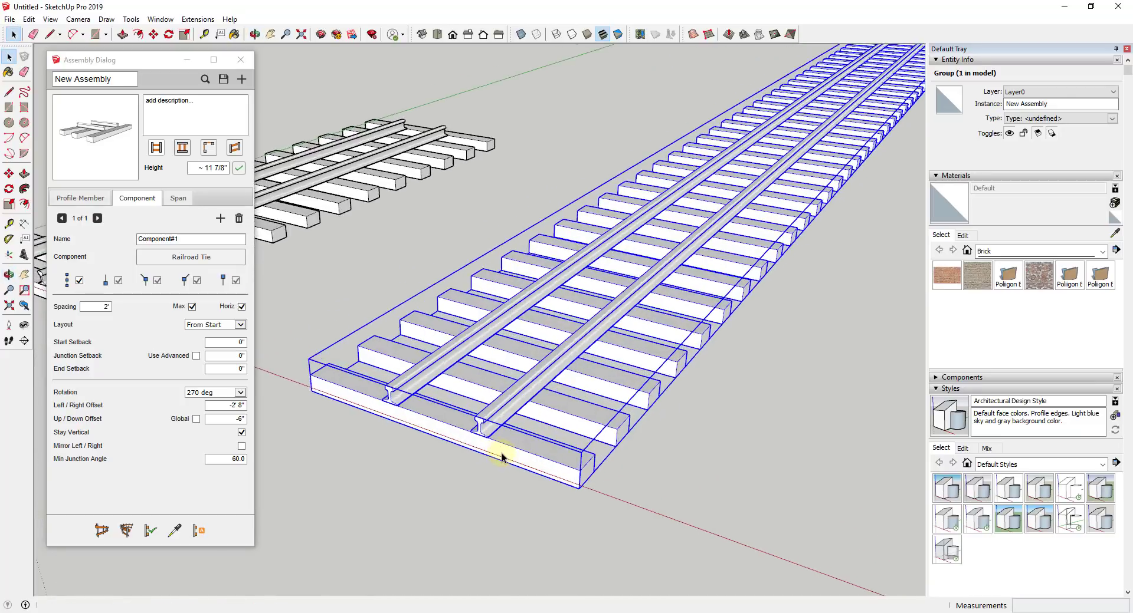
{"action": "scroll", "coordinate": [502, 430], "scroll_direction": "down", "scroll_amount": 5}
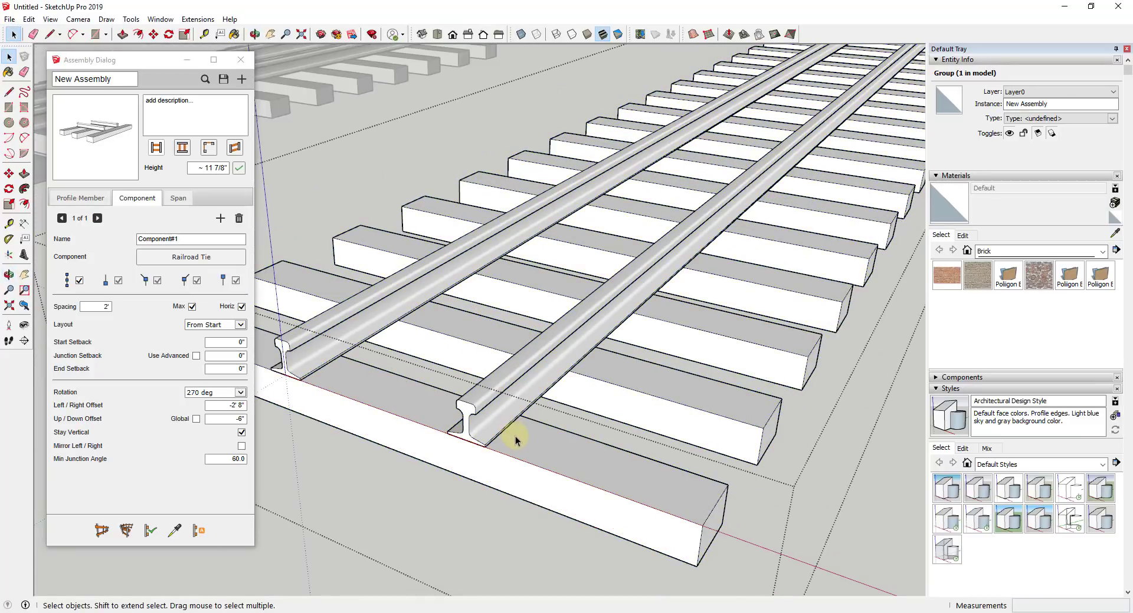
{"action": "middle_click_drag", "start_coordinate": [531, 436], "coordinate": [658, 447]}
{"action": "left_click", "coordinate": [658, 448]}
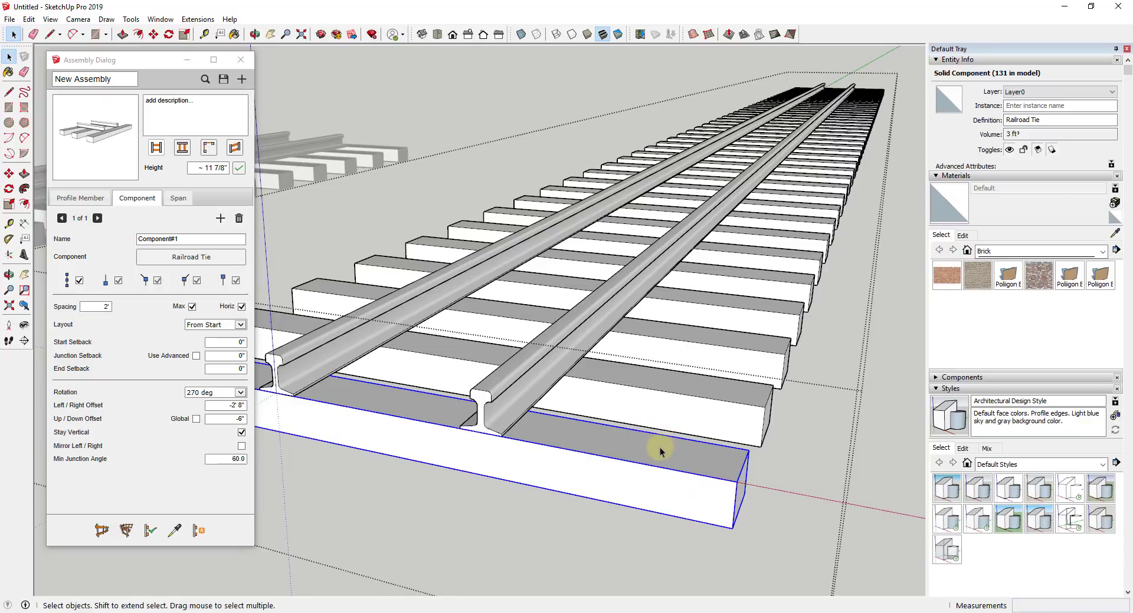
{"action": "scroll", "coordinate": [656, 451], "scroll_direction": "up", "scroll_amount": 2}
{"action": "double_click", "coordinate": [529, 425]}
{"action": "left_click", "coordinate": [529, 425]}
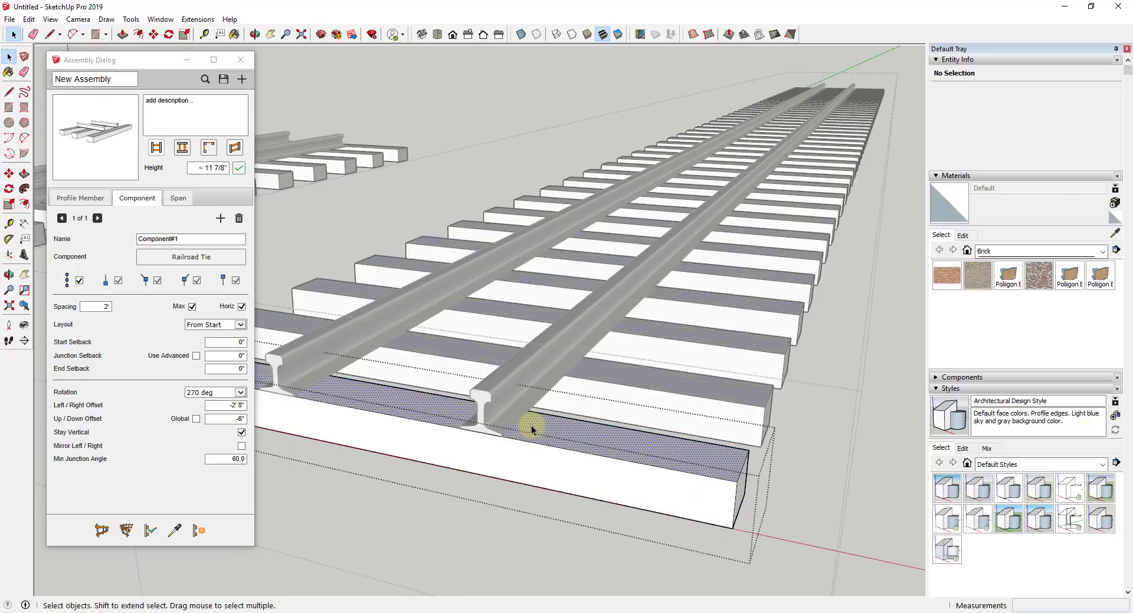
Draw a line across the tie's top face along the outer edge of the rail base.
{"action": "scroll", "coordinate": [525, 424], "scroll_direction": "up", "scroll_amount": 3}
{"action": "scroll", "coordinate": [519, 420], "scroll_direction": "up", "scroll_amount": 2}
{"action": "key", "text": "r"}
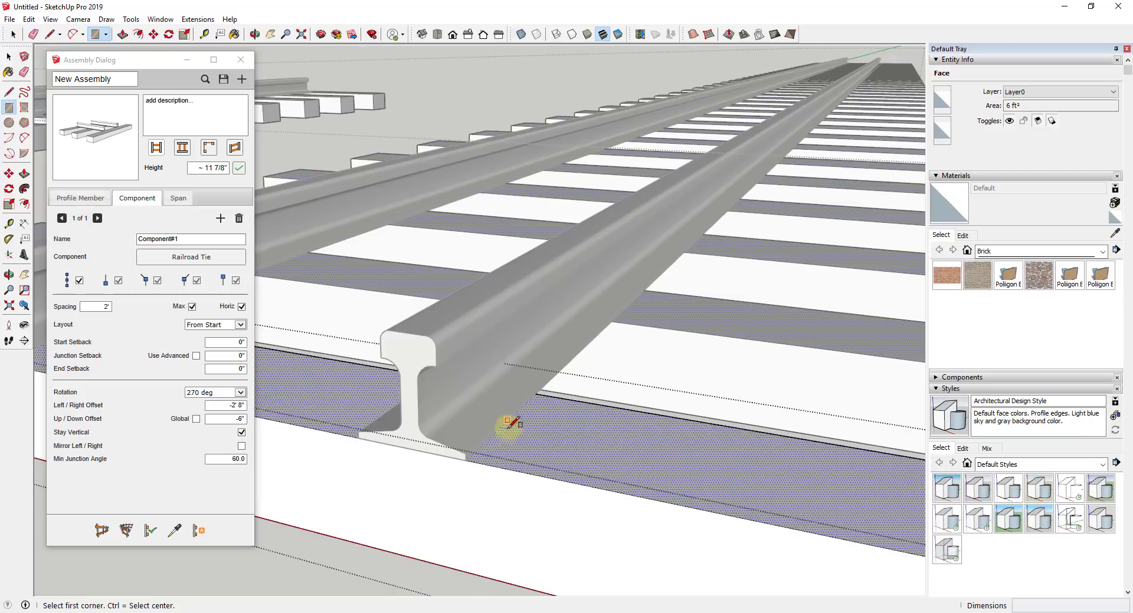
{"action": "key", "text": "space"}
{"action": "key", "text": "l"}
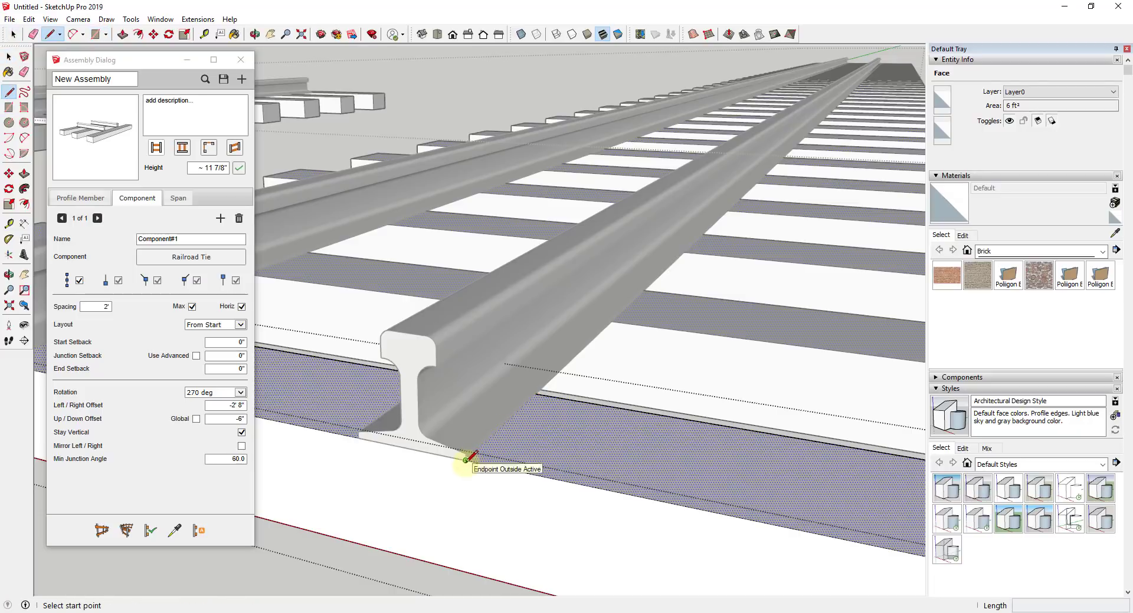
{"action": "left_click", "coordinate": [469, 460]}
{"action": "left_click", "coordinate": [535, 393]}
{"action": "key", "text": "space"}
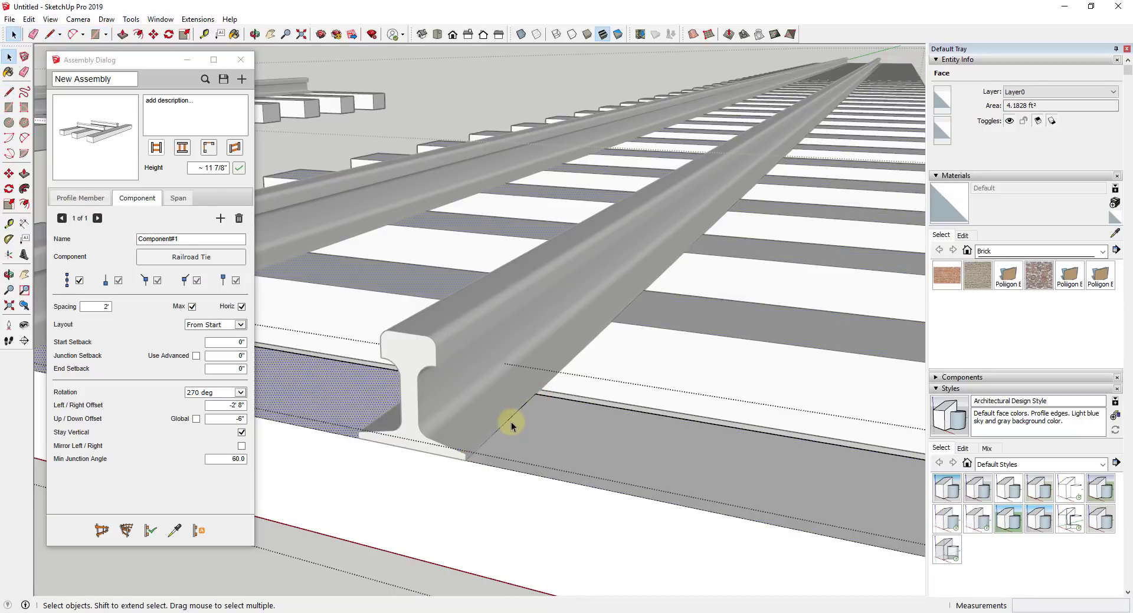
Draw a rectangular plate outline on the tie's top face beside the rail base, extending 4" outward from the rail edge.
{"action": "key", "text": "l"}
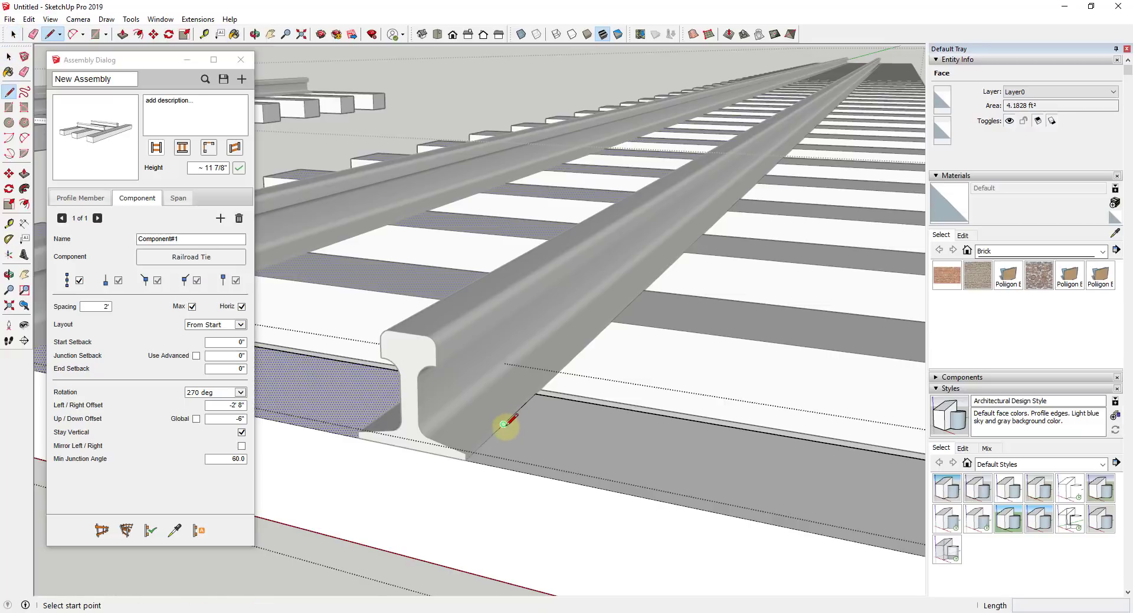
{"action": "left_click", "coordinate": [503, 424]}
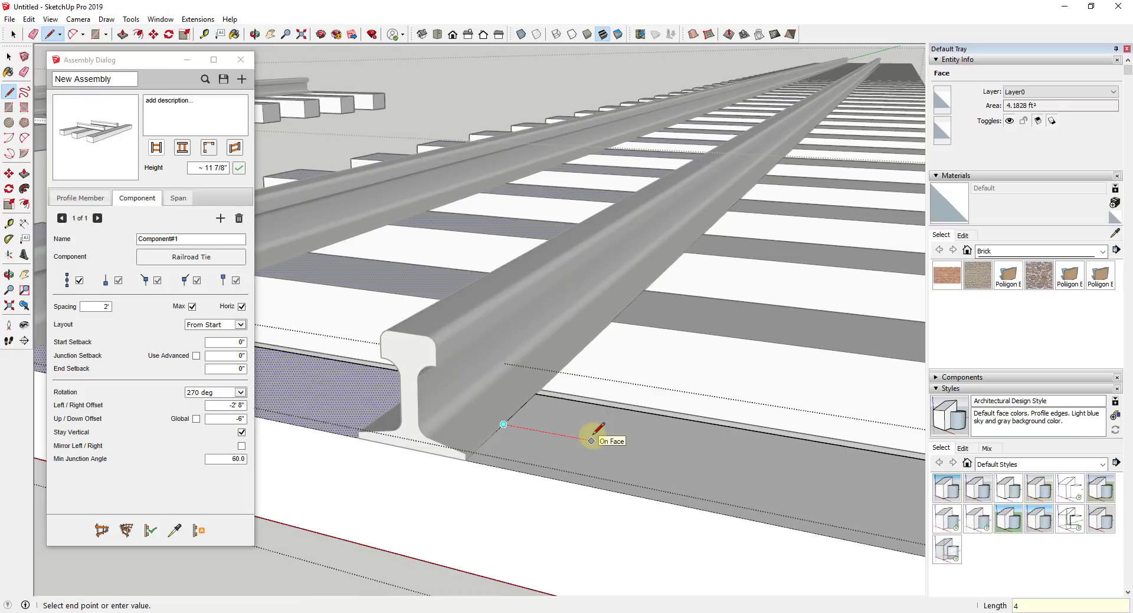
{"action": "type", "text": "4"}
{"action": "key", "text": "Return"}
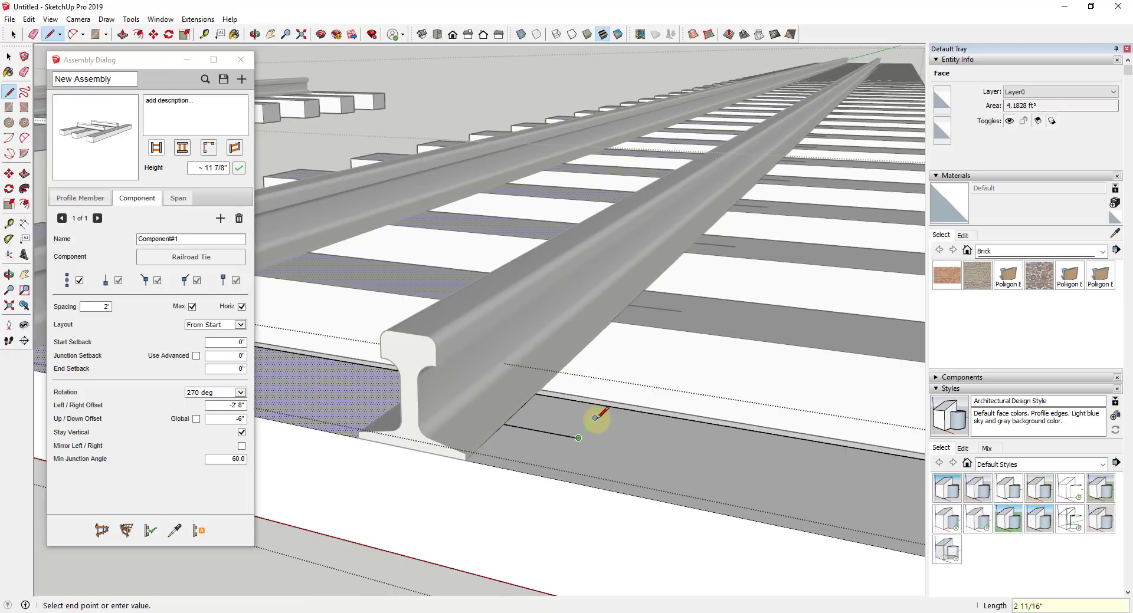
{"action": "key", "text": "Return"}
{"action": "left_click", "coordinate": [488, 440]}
{"action": "left_click", "coordinate": [503, 424]}
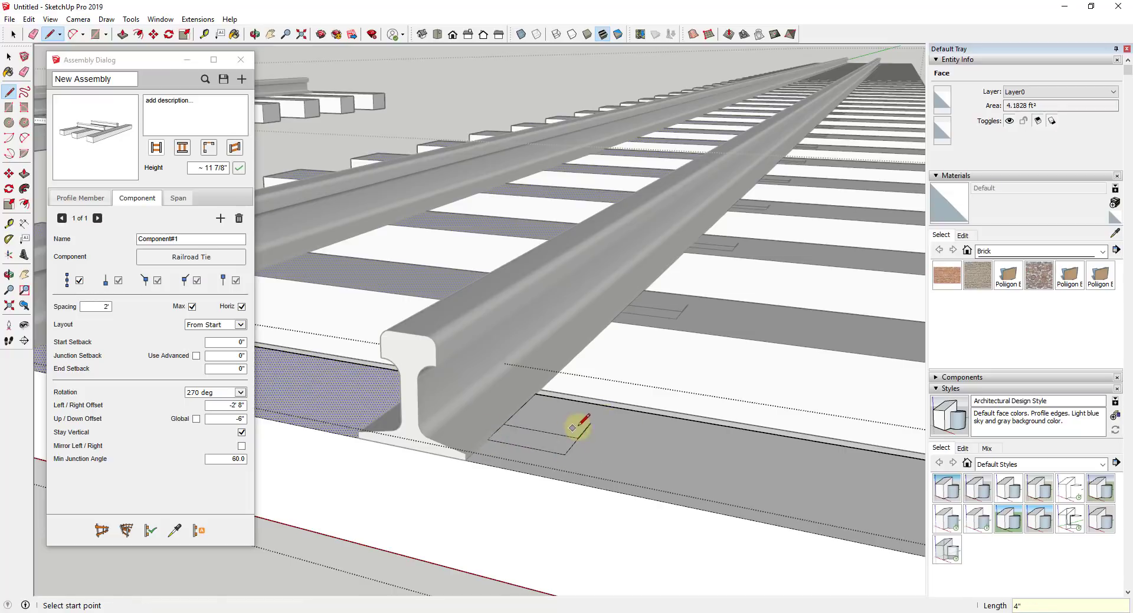
Turn the plate outline beside the rail base into a component named Track Retainer.
{"action": "key", "text": "space"}
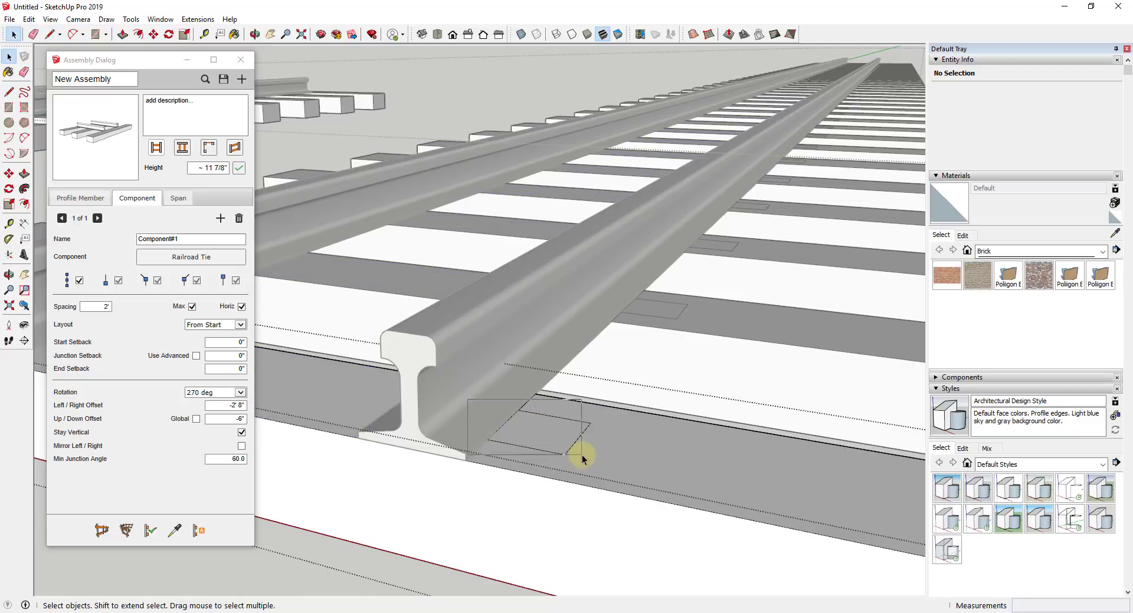
{"action": "double_click", "coordinate": [534, 433]}
{"action": "right_click", "coordinate": [557, 432]}
{"action": "left_click", "coordinate": [606, 165]}
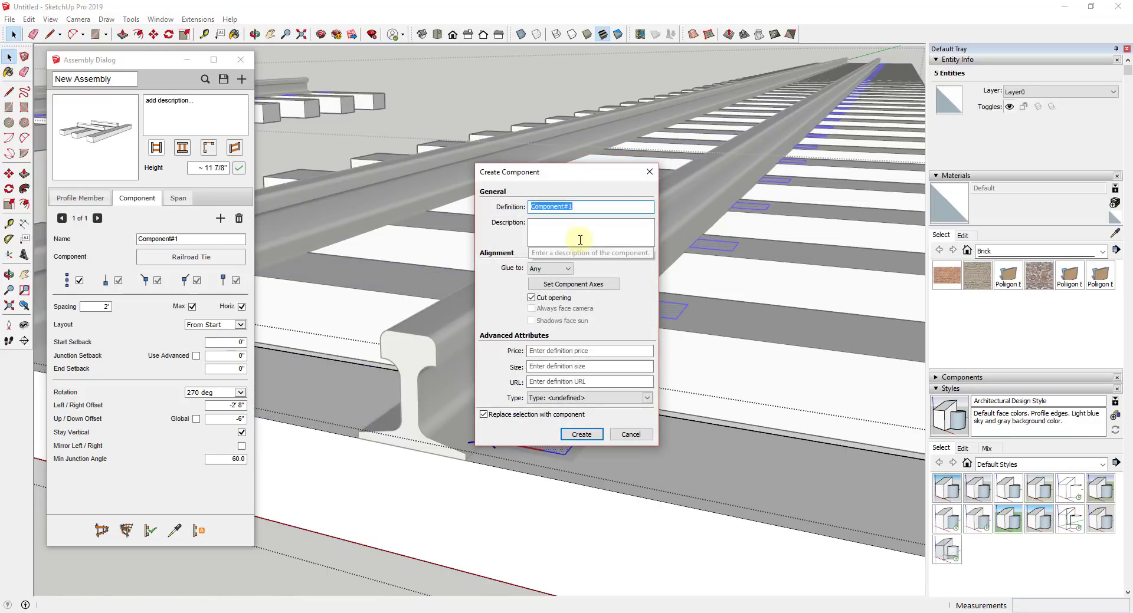
{"action": "type", "text": "Trac"}
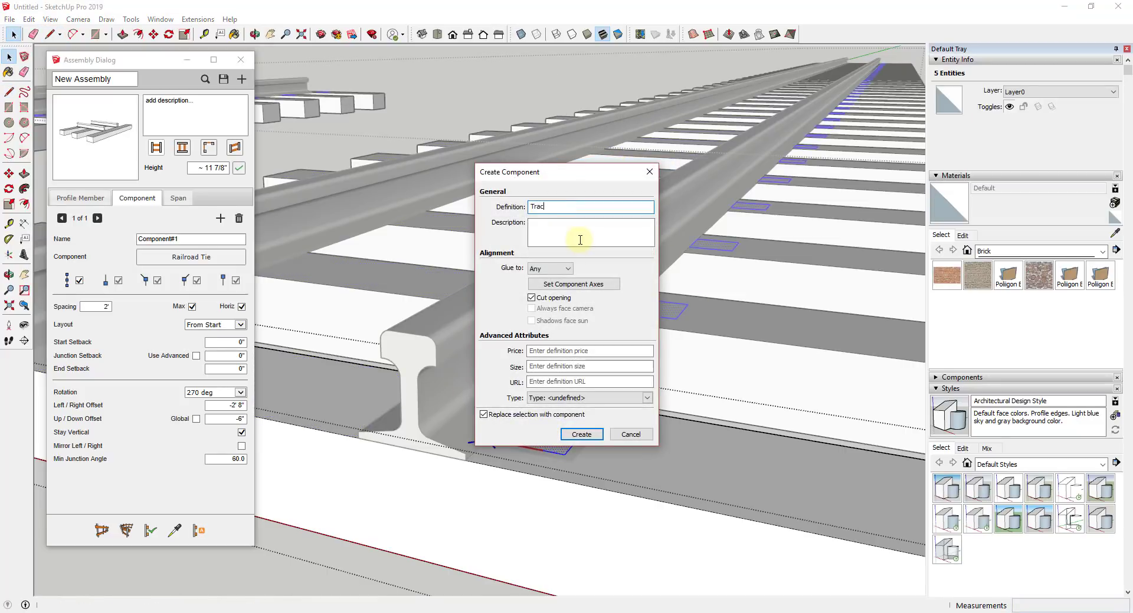
{"action": "type", "text": "k Rail"}
{"action": "key", "text": "Return"}
Extrude the Track Retainer plate 1/4" and build a raised clip block on it with a lip reaching over the rail base.
{"action": "key", "text": "p"}
{"action": "scroll", "coordinate": [534, 435], "scroll_direction": "up", "scroll_amount": 8}
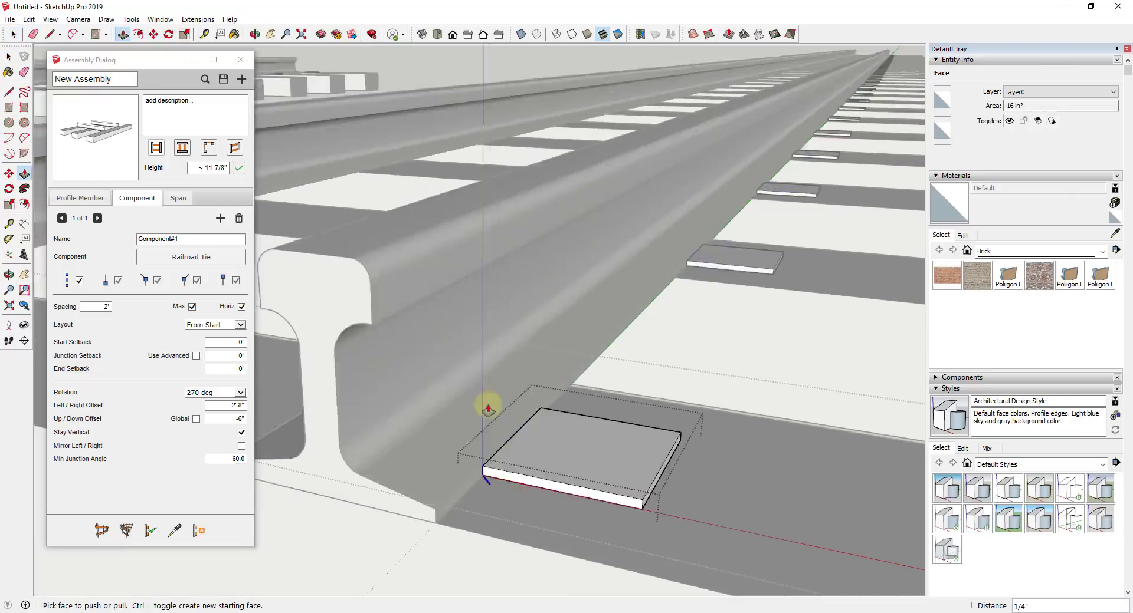
{"action": "key", "text": "l"}
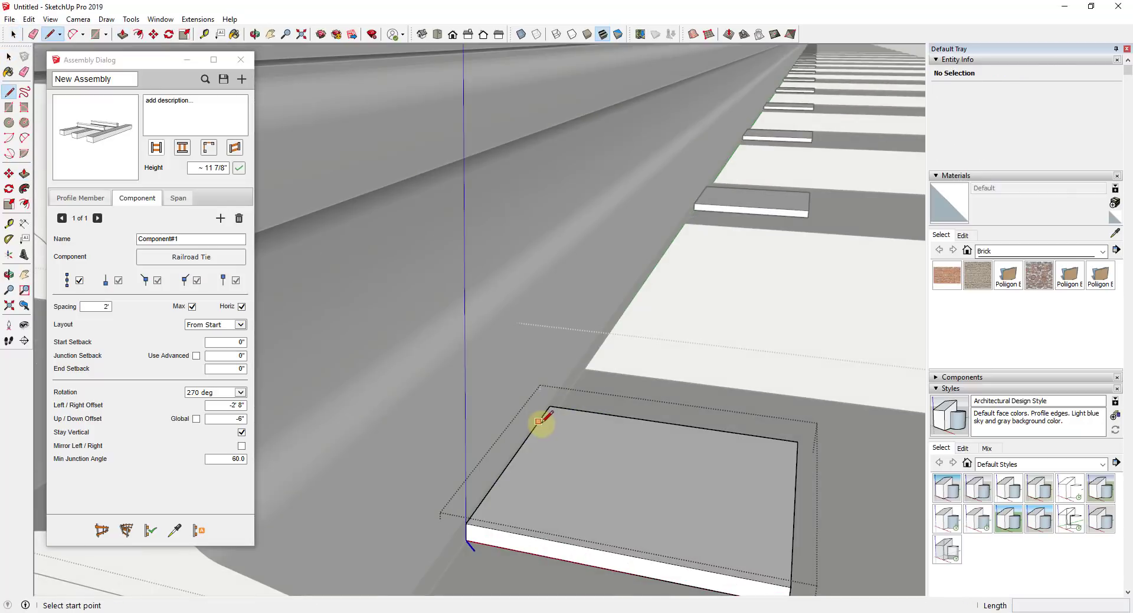
{"action": "left_click", "coordinate": [513, 457]}
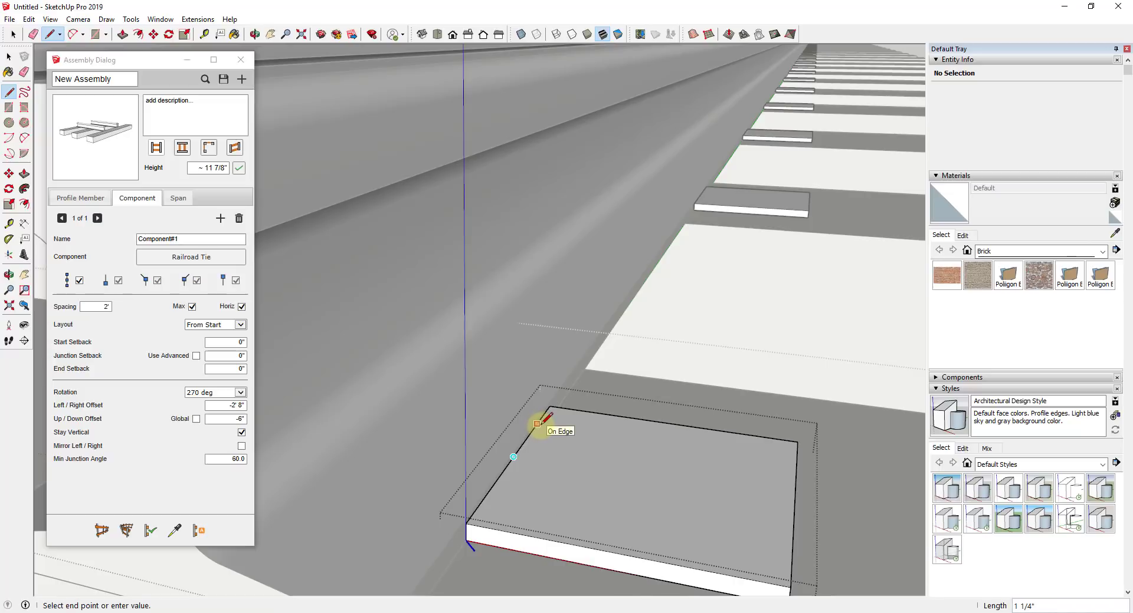
{"action": "middle_click_drag", "start_coordinate": [495, 488], "coordinate": [572, 449]}
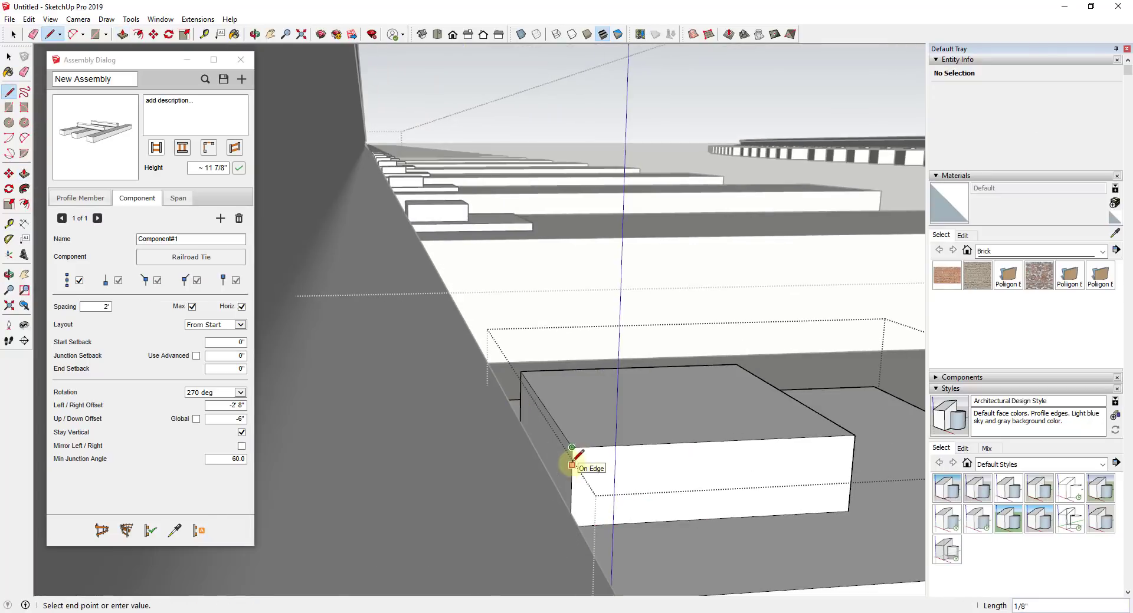
{"action": "left_click", "coordinate": [521, 406]}
{"action": "middle_click_drag", "start_coordinate": [417, 471], "coordinate": [564, 410]}
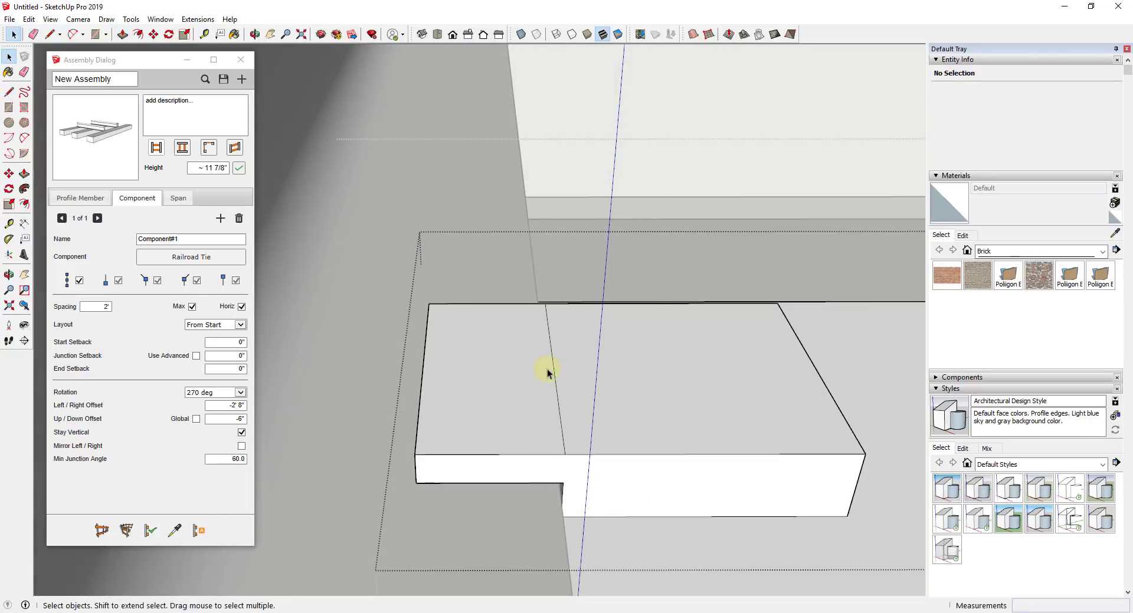
Draw a small circle on the clip's lip and extrude it 1/4" as a bolt head.
{"action": "left_click", "coordinate": [550, 346]}
{"action": "key", "text": "c"}
{"action": "left_click", "coordinate": [487, 345]}
{"action": "left_click", "coordinate": [522, 340]}
{"action": "key", "text": "p"}
{"action": "left_click_drag", "start_coordinate": [487, 345], "coordinate": [475, 321]}
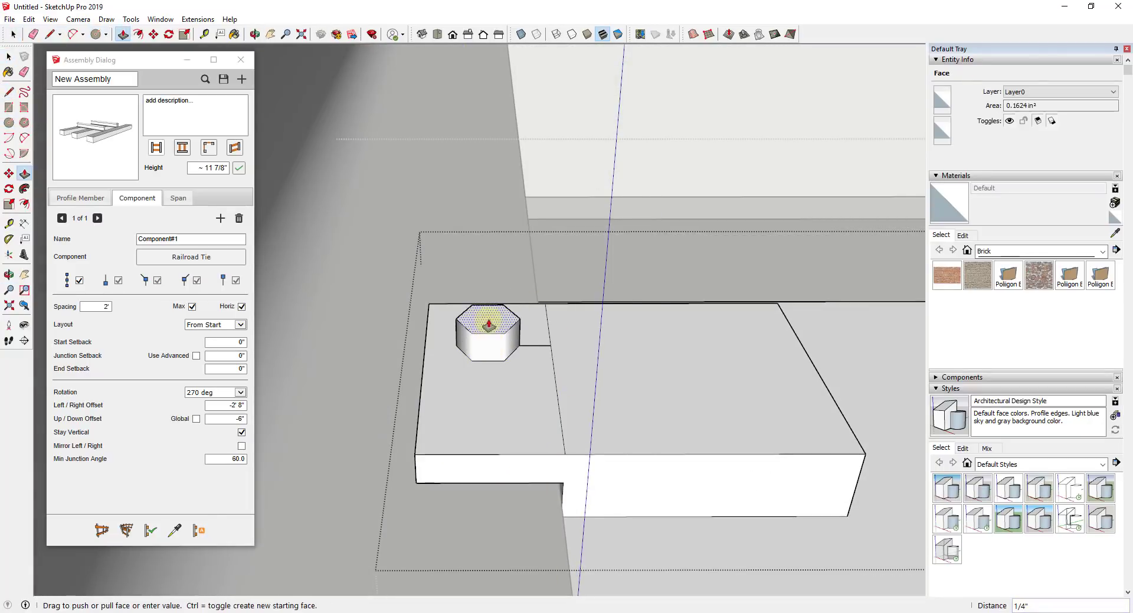
{"action": "triple_click", "coordinate": [481, 330]}
{"action": "key", "text": "m"}
{"action": "left_click", "coordinate": [550, 345]}
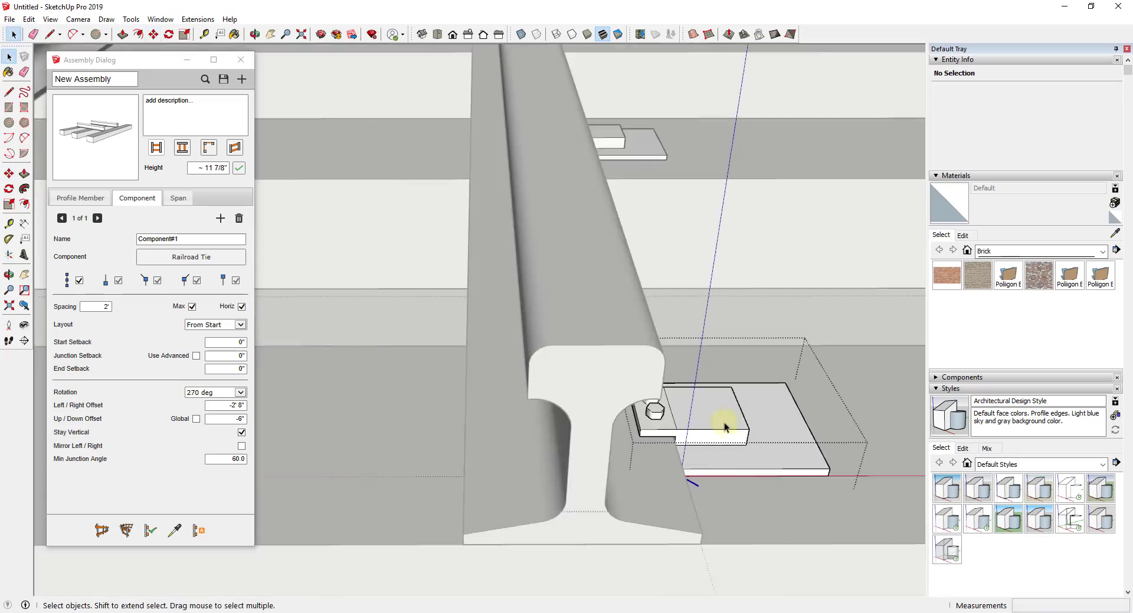
Copy the Track Retainer so the tie carries one on each side of both rails.
{"action": "middle_click_drag", "start_coordinate": [652, 408], "coordinate": [538, 417]}
{"action": "left_click", "coordinate": [377, 413]}
{"action": "key", "text": "m"}
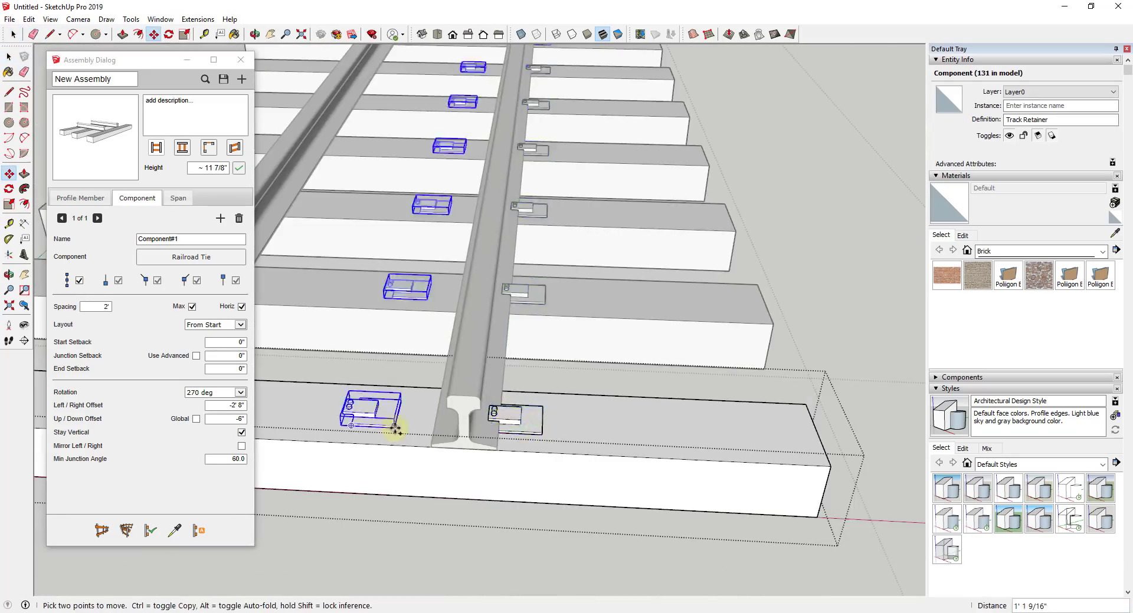
{"action": "scroll", "coordinate": [395, 425], "scroll_direction": "up", "scroll_amount": 3}
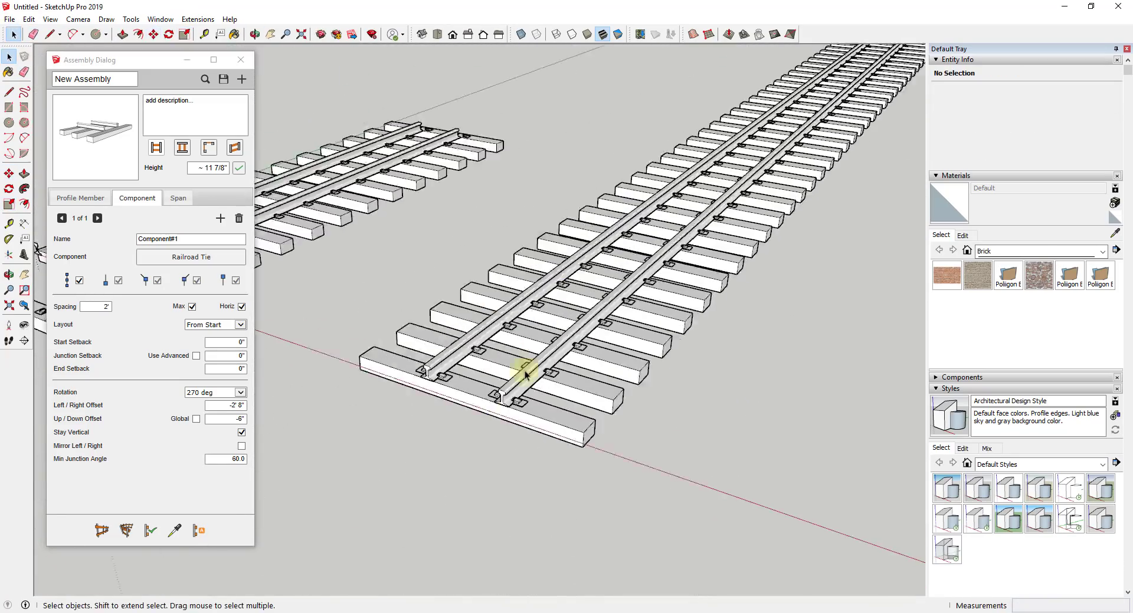
Examine how the Track Retainers repeat on the ties of the straight and curved tracks.
{"action": "scroll", "coordinate": [524, 371], "scroll_direction": "up", "scroll_amount": 5}
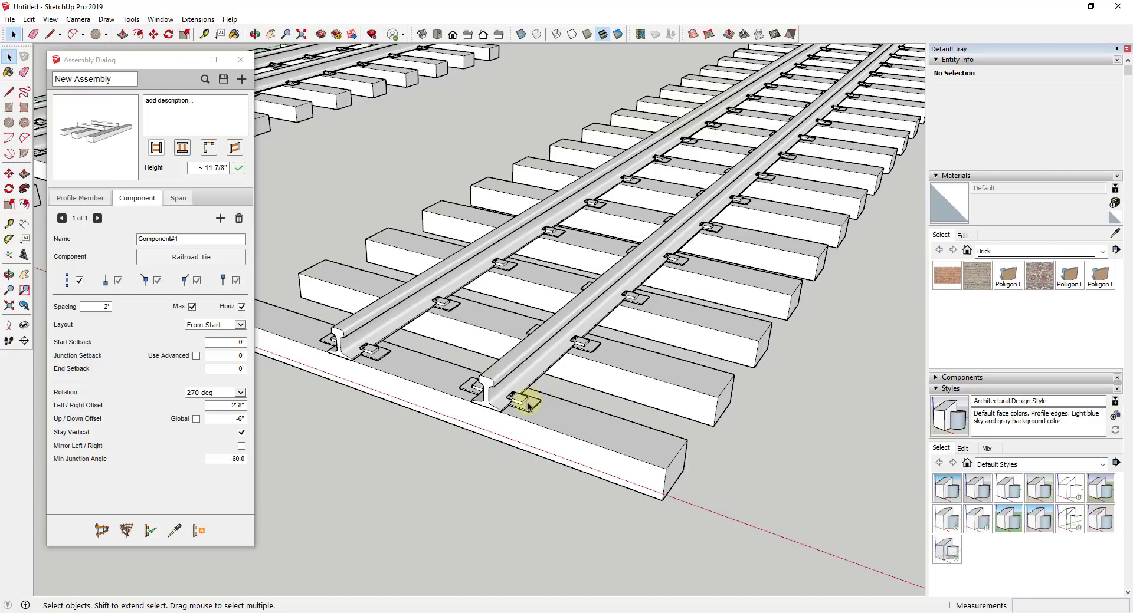
{"action": "scroll", "coordinate": [513, 398], "scroll_direction": "down", "scroll_amount": 2}
{"action": "mouse_move", "coordinate": [505, 392]}
{"action": "middle_mouse_down"}
{"action": "mouse_move", "coordinate": [657, 323]}
{"action": "mouse_move", "coordinate": [614, 336]}
{"action": "mouse_move", "coordinate": [519, 397]}
{"action": "middle_mouse_up"}
{"action": "scroll", "coordinate": [507, 401], "scroll_direction": "down", "scroll_amount": 1}
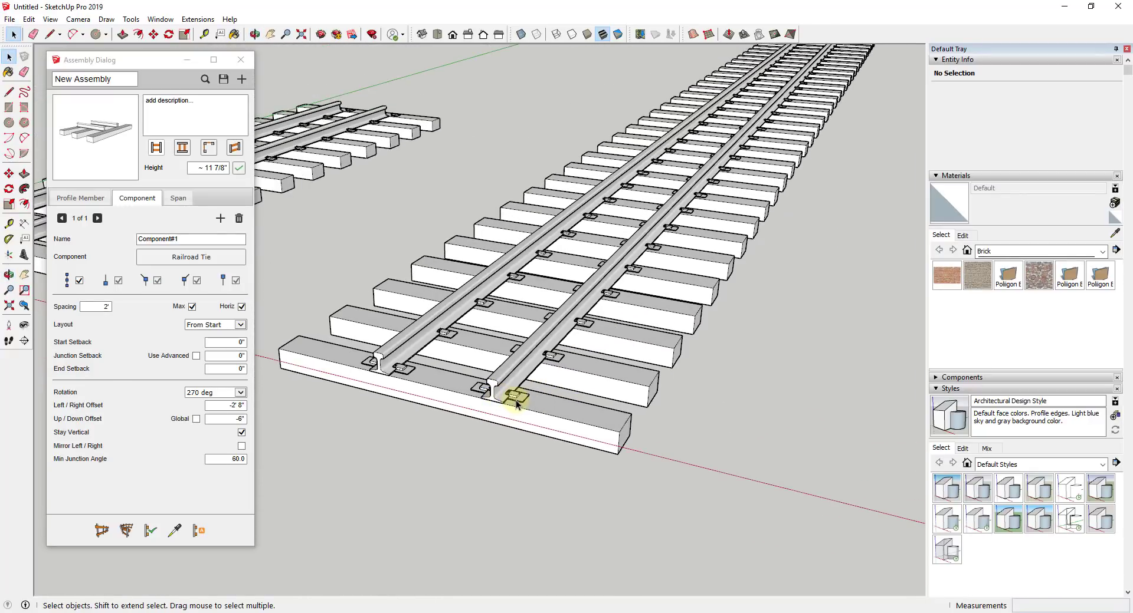
{"action": "scroll", "coordinate": [516, 403], "scroll_direction": "down", "scroll_amount": 2}
{"action": "scroll", "coordinate": [483, 356], "scroll_direction": "down", "scroll_amount": 3}
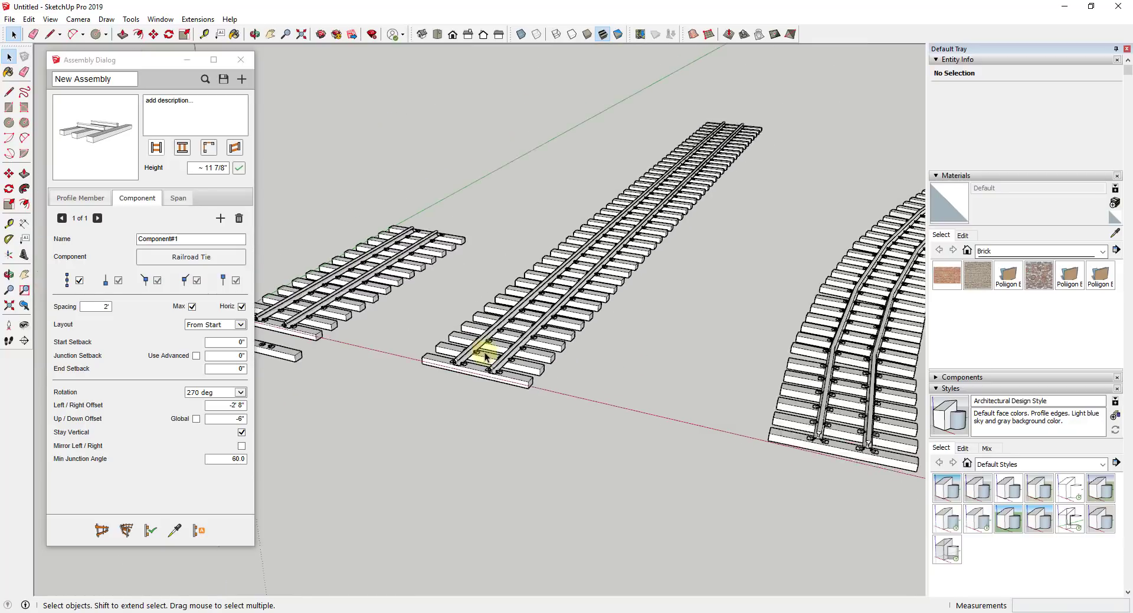
{"action": "scroll", "coordinate": [480, 354], "scroll_direction": "up", "scroll_amount": 3}
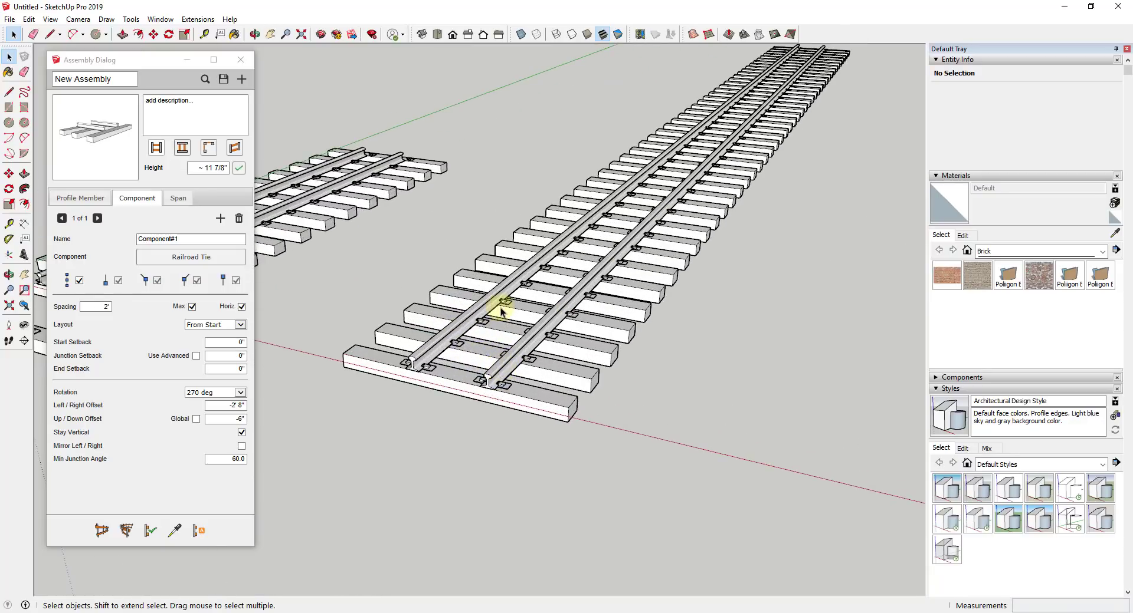
{"action": "middle_click_drag", "start_coordinate": [502, 312], "coordinate": [551, 387]}
Open the longer straight track and its front Railroad Tie for editing and select all of the tie's geometry.
{"action": "double_click", "coordinate": [551, 387]}
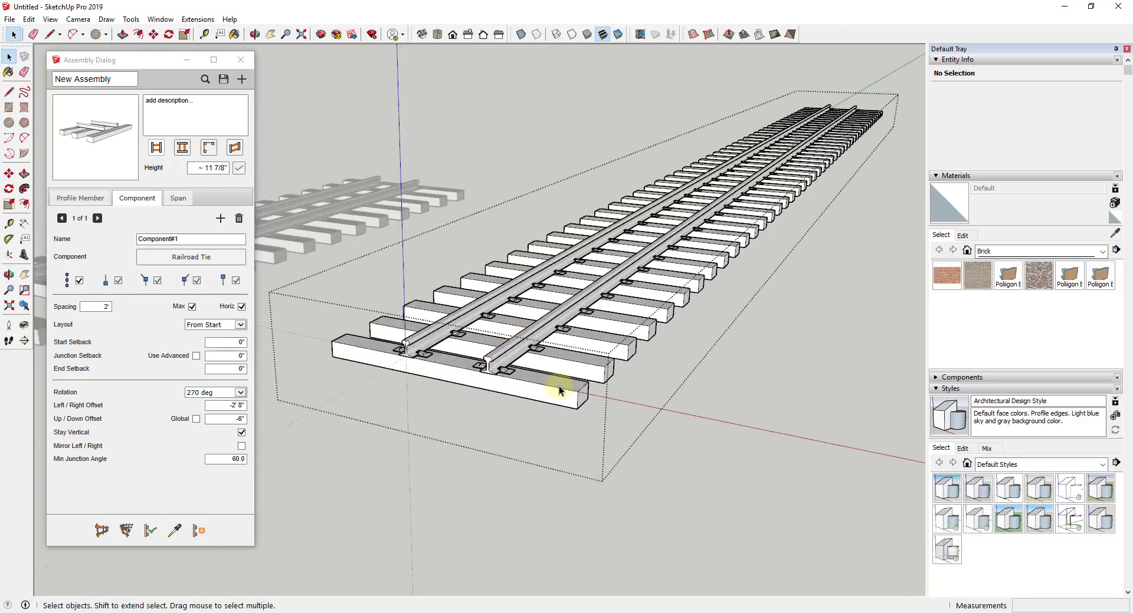
{"action": "left_click", "coordinate": [559, 388]}
{"action": "double_click", "coordinate": [560, 388]}
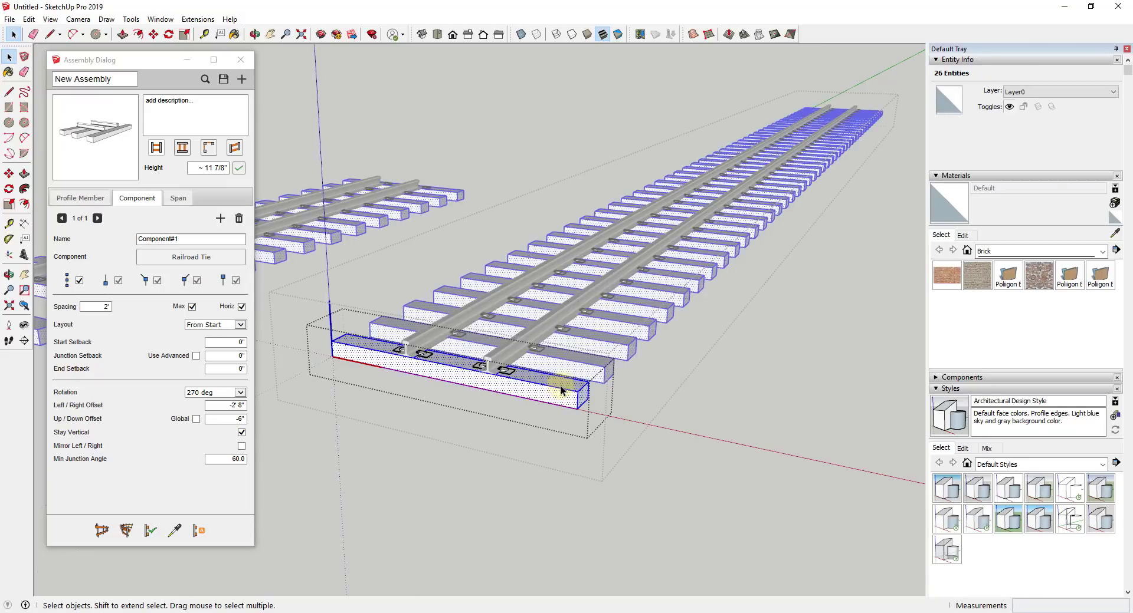
Try Wood Veneer 01 on the selected tie geometry, and repaint it with Wood Lumber ButtJoined from the Wood materials.
{"action": "left_click", "coordinate": [1006, 252]}
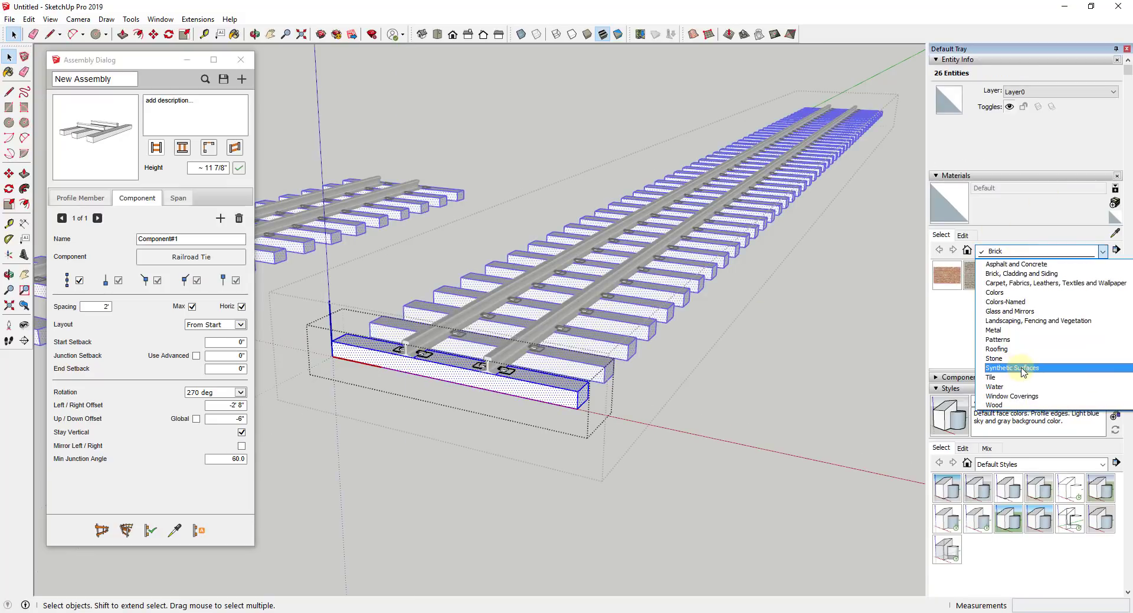
{"action": "scroll", "coordinate": [1024, 312], "scroll_direction": "up", "scroll_amount": 1}
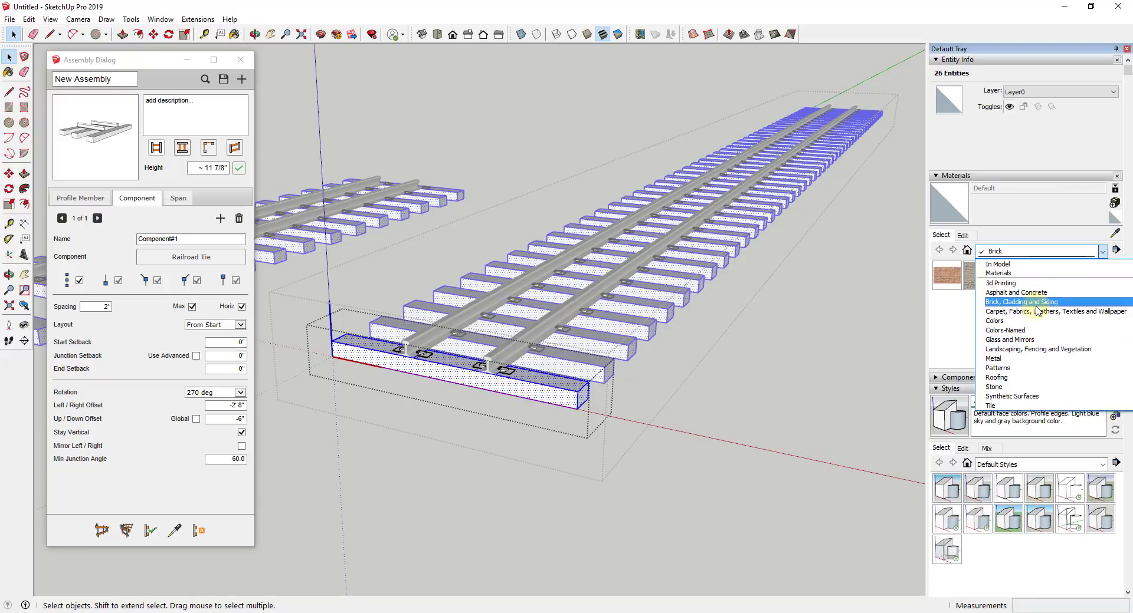
{"action": "scroll", "coordinate": [1024, 334], "scroll_direction": "down", "scroll_amount": 1}
{"action": "left_click", "coordinate": [1005, 393]}
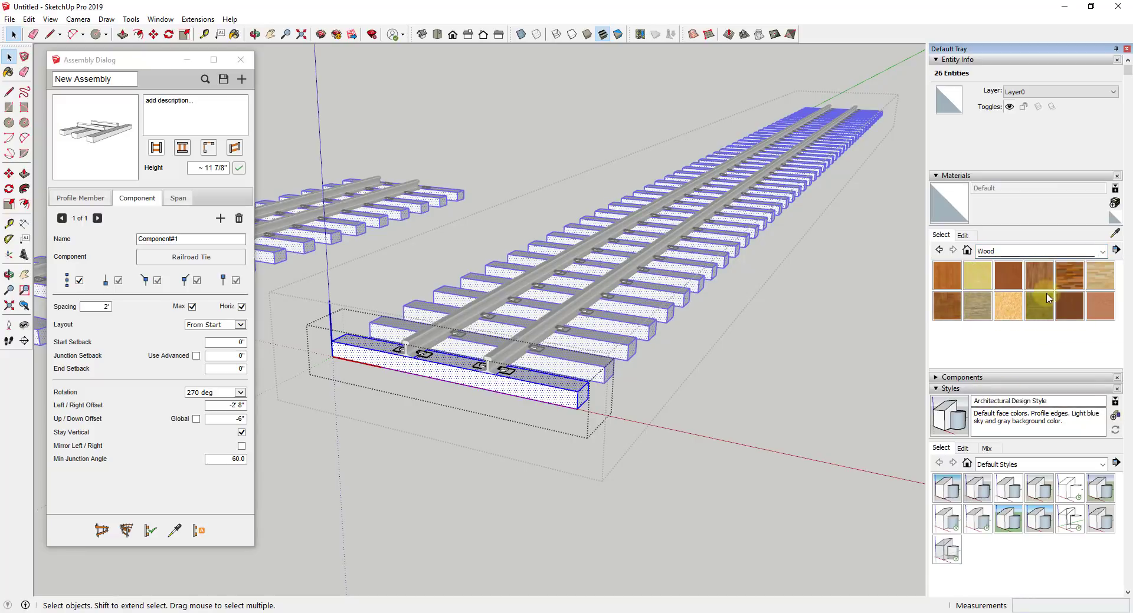
{"action": "left_click", "coordinate": [1067, 304]}
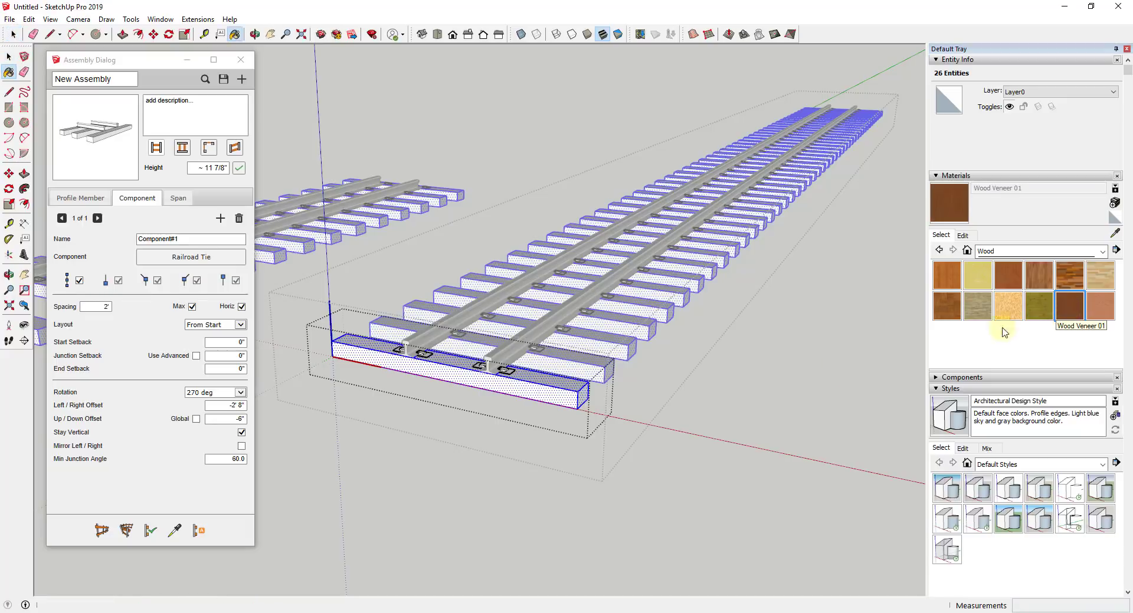
{"action": "left_click", "coordinate": [562, 380]}
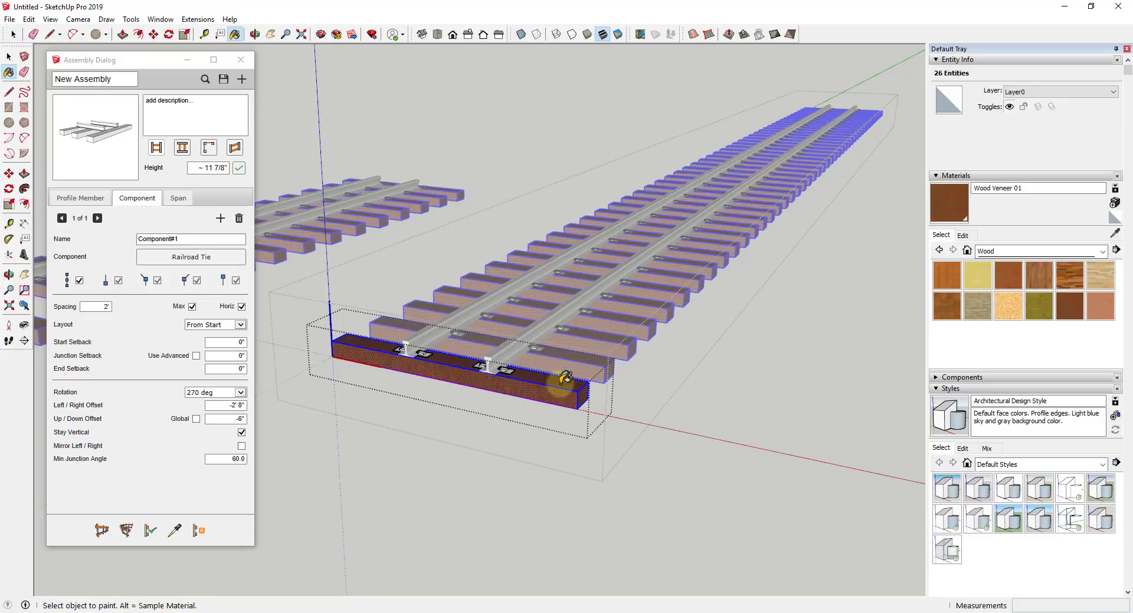
{"action": "left_click", "coordinate": [982, 309]}
{"action": "left_click", "coordinate": [541, 381]}
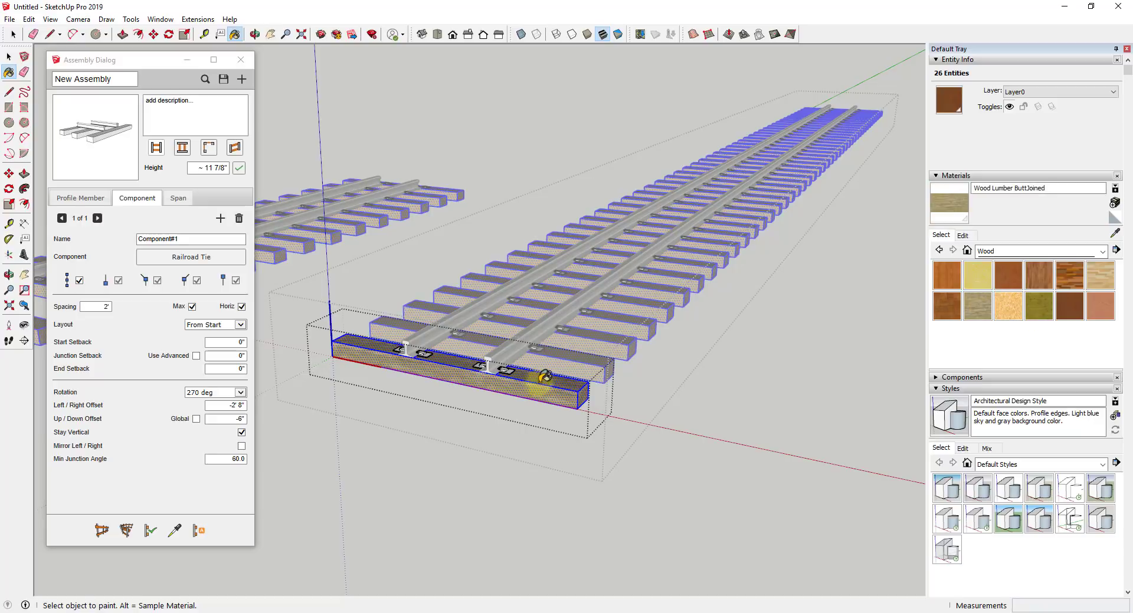
Colorize the Wood Lumber ButtJoined material and darken it to a deep brown, and close the tie for editing.
{"action": "left_click", "coordinate": [963, 236]}
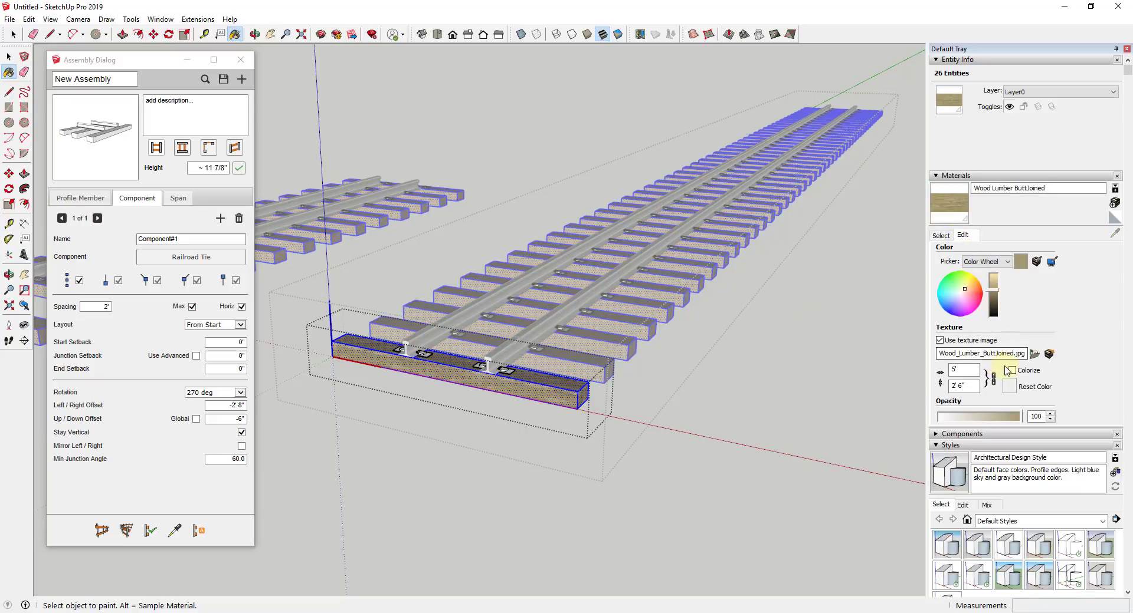
{"action": "left_click", "coordinate": [1011, 371]}
{"action": "left_click_drag", "start_coordinate": [995, 298], "coordinate": [993, 312]}
{"action": "key", "text": "space"}
{"action": "left_click", "coordinate": [675, 360]}
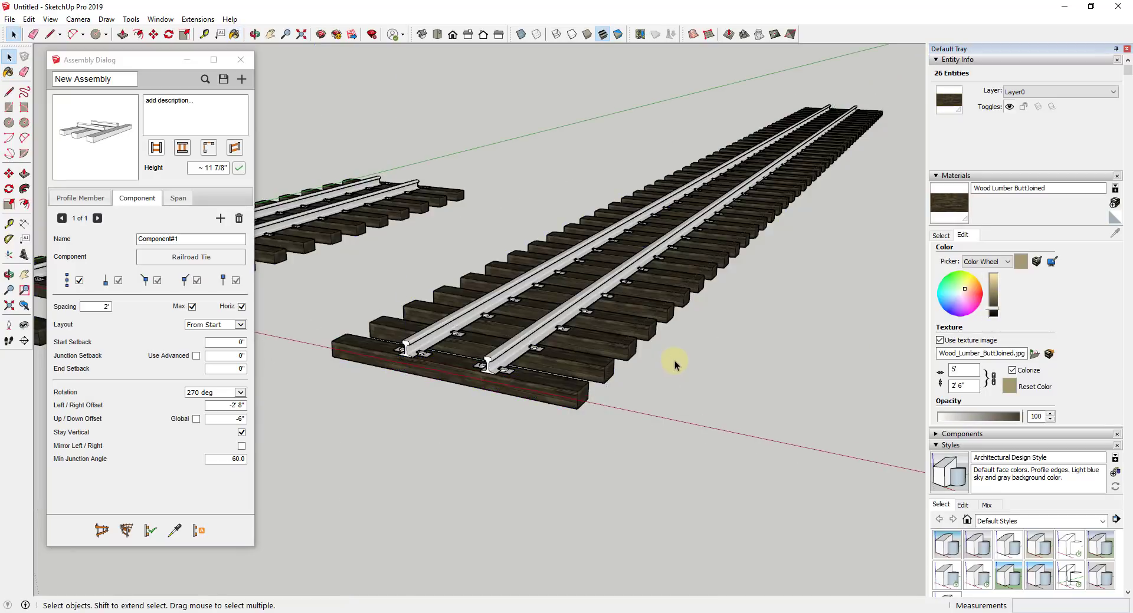
Paint both rails of the longer straight track with Color M08 from the Colors materials.
{"action": "mouse_move", "coordinate": [675, 362]}
{"action": "middle_mouse_down"}
{"action": "mouse_move", "coordinate": [718, 369]}
{"action": "mouse_move", "coordinate": [728, 307]}
{"action": "mouse_move", "coordinate": [728, 397]}
{"action": "mouse_move", "coordinate": [877, 384]}
{"action": "mouse_move", "coordinate": [605, 382]}
{"action": "middle_mouse_up"}
{"action": "scroll", "coordinate": [513, 361], "scroll_direction": "down", "scroll_amount": 3}
{"action": "scroll", "coordinate": [526, 374], "scroll_direction": "up", "scroll_amount": 5}
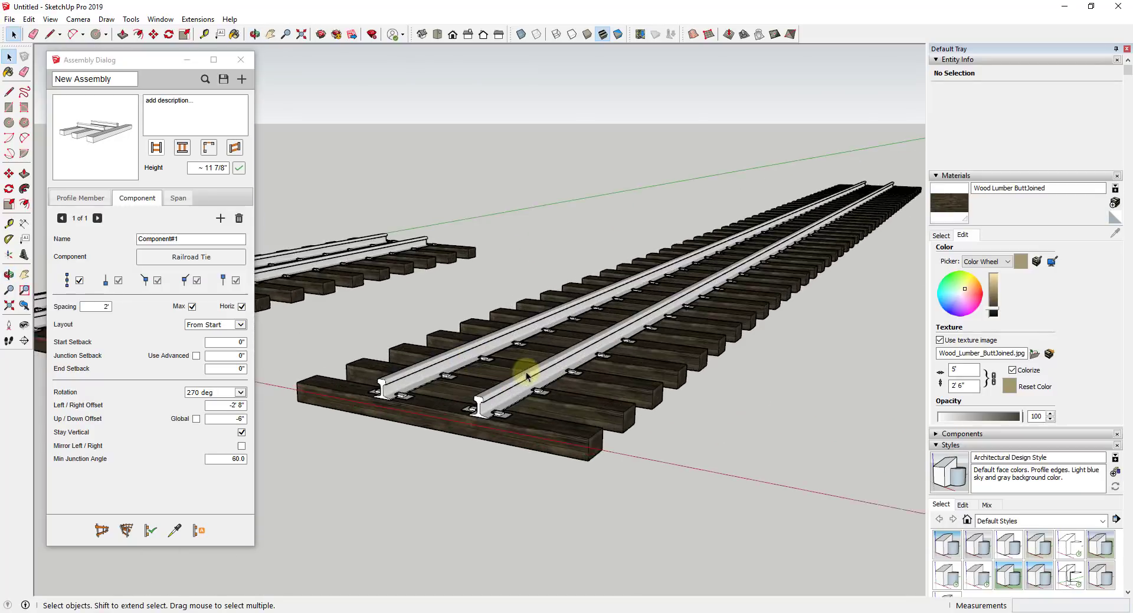
{"action": "left_click", "coordinate": [496, 394]}
{"action": "double_click", "coordinate": [496, 394]}
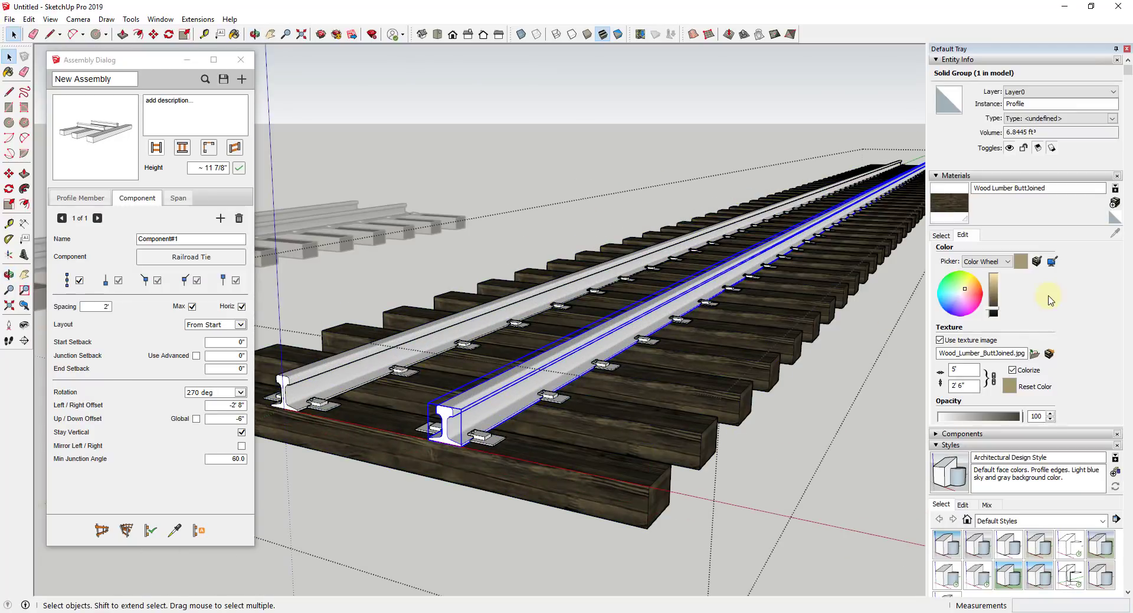
{"action": "left_click", "coordinate": [941, 236]}
{"action": "left_click", "coordinate": [1102, 251]}
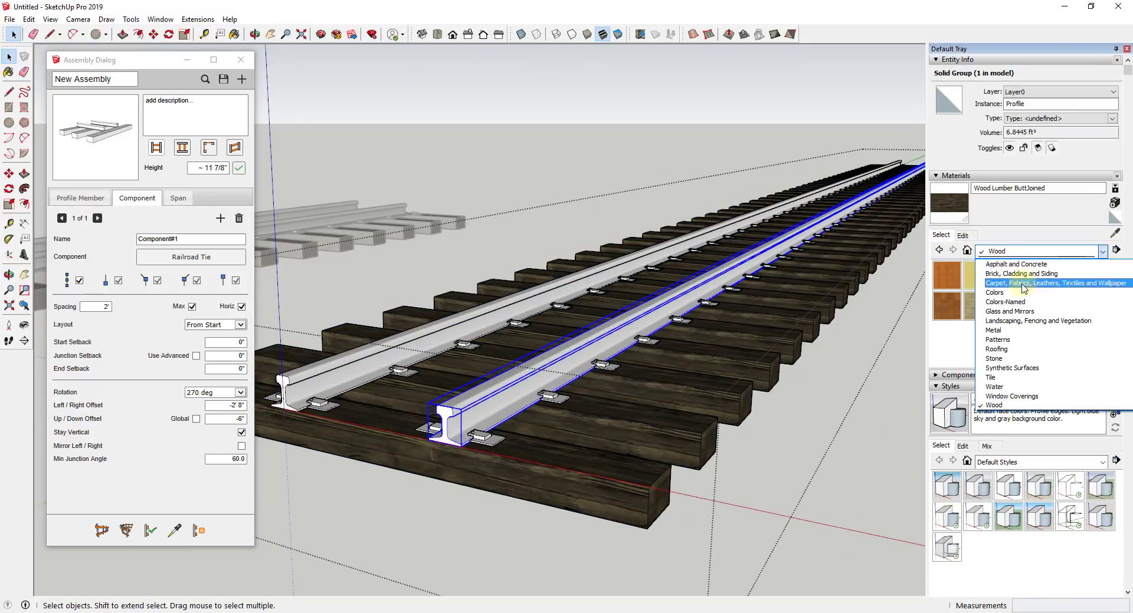
{"action": "left_click", "coordinate": [1004, 323]}
{"action": "scroll", "coordinate": [1069, 306], "scroll_direction": "down", "scroll_amount": 5}
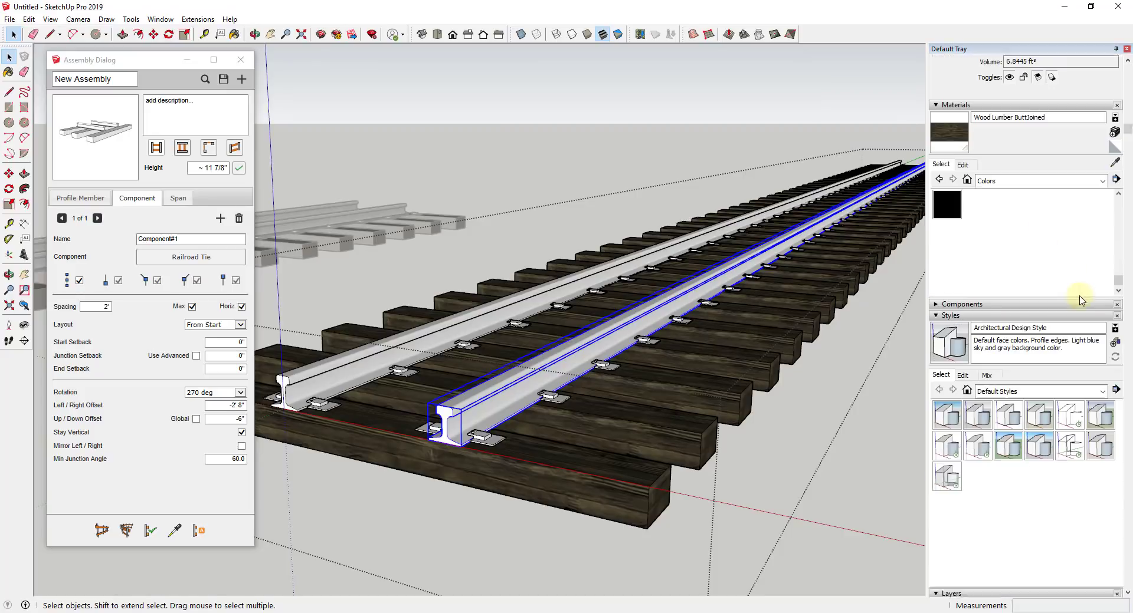
{"action": "left_click", "coordinate": [1069, 316]}
{"action": "left_click", "coordinate": [352, 356]}
Paint the Track Retainers on the front tie with Color M08 and view the finished track.
{"action": "key", "text": "space"}
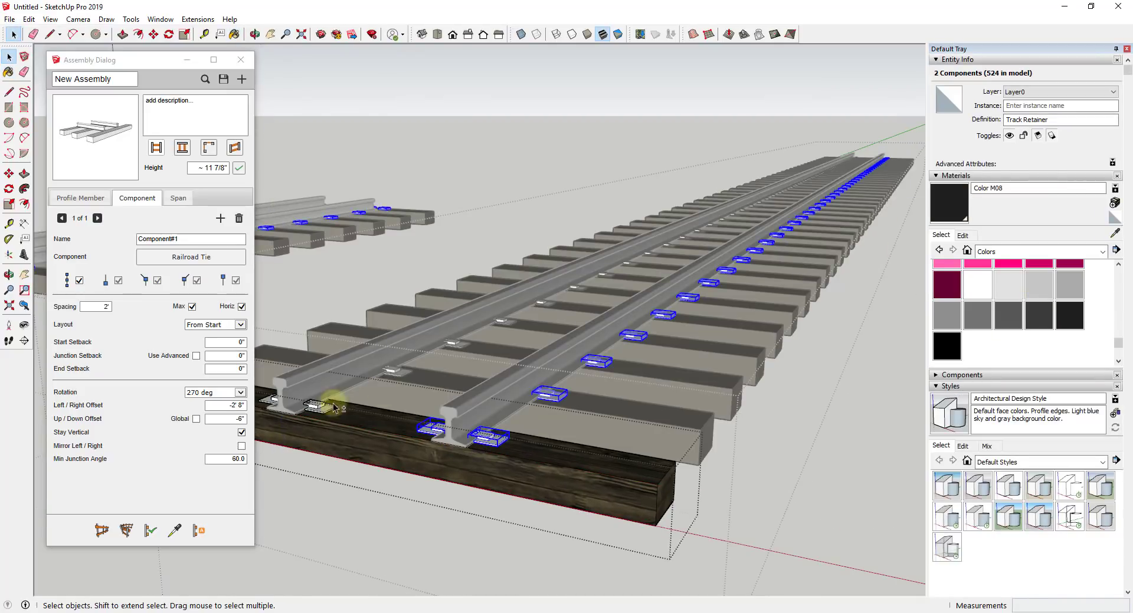
{"action": "scroll", "coordinate": [565, 438], "scroll_direction": "down", "scroll_amount": 5}
{"action": "scroll", "coordinate": [565, 438], "scroll_direction": "down", "scroll_amount": 5}
{"action": "scroll", "coordinate": [505, 315], "scroll_direction": "up", "scroll_amount": 6}
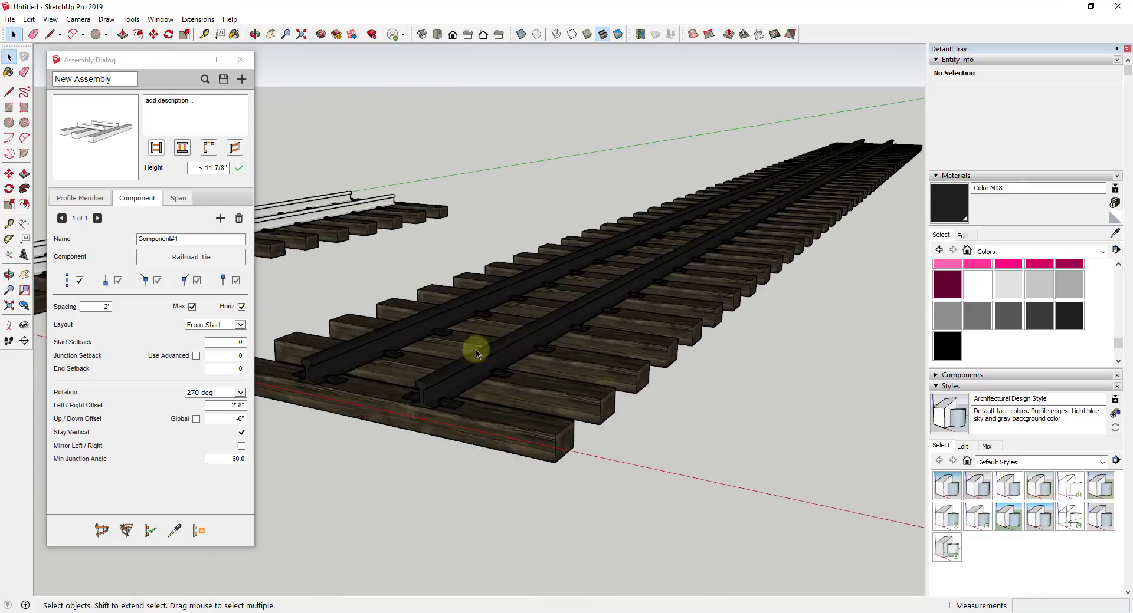
{"action": "middle_click_drag", "start_coordinate": [475, 348], "coordinate": [548, 377]}
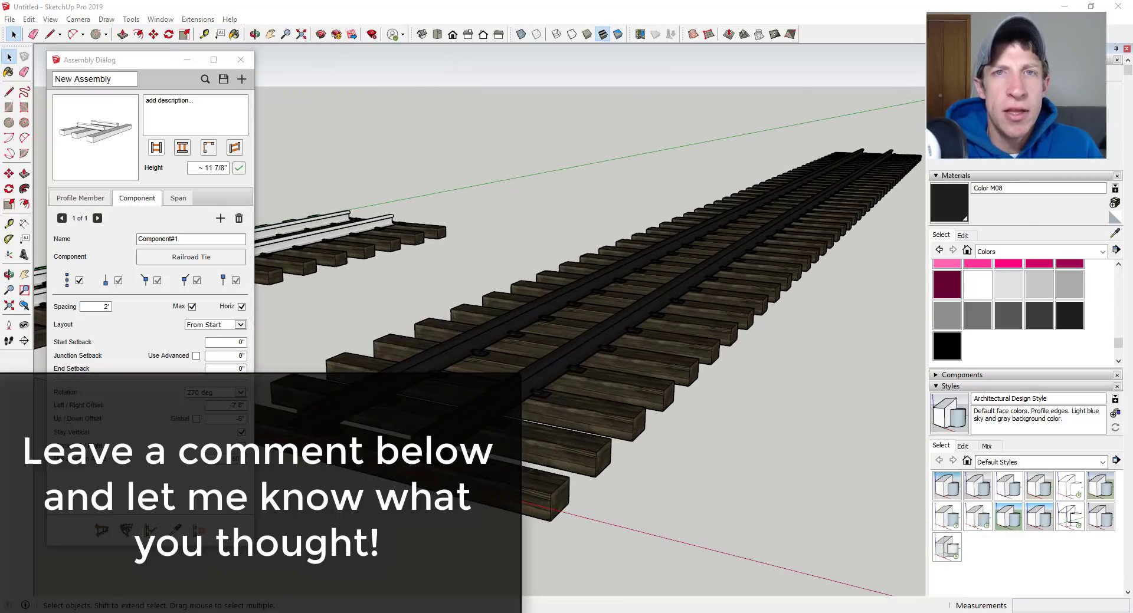